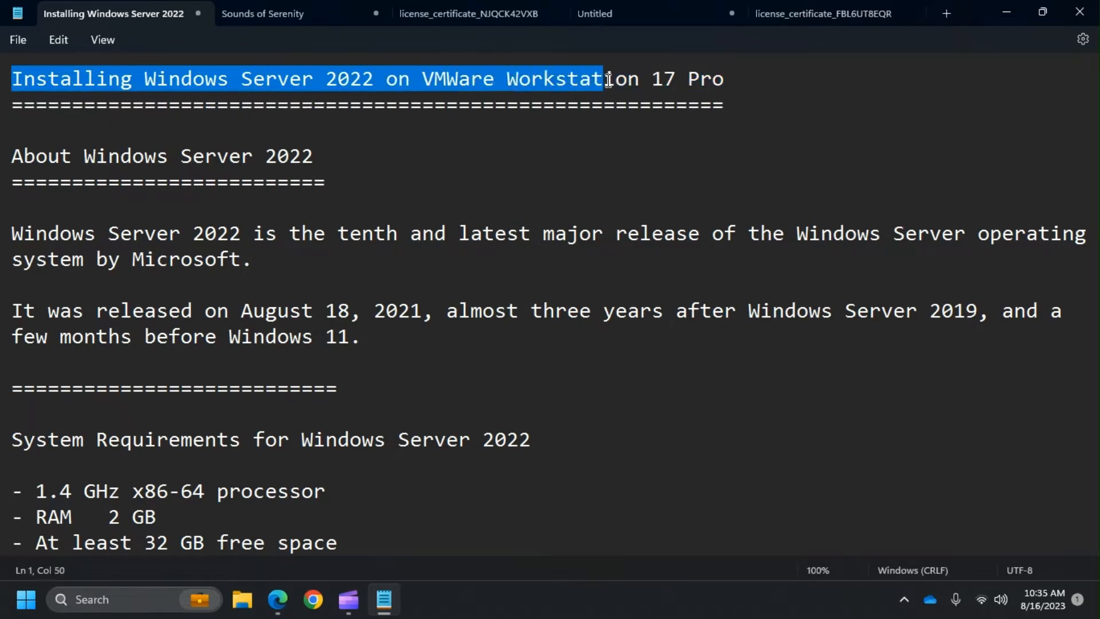
- Highlight the notes' title, the About Windows Server 2022 heading, and '2022' and 'Windows 11' in the release sentence
left_click(796, 78)
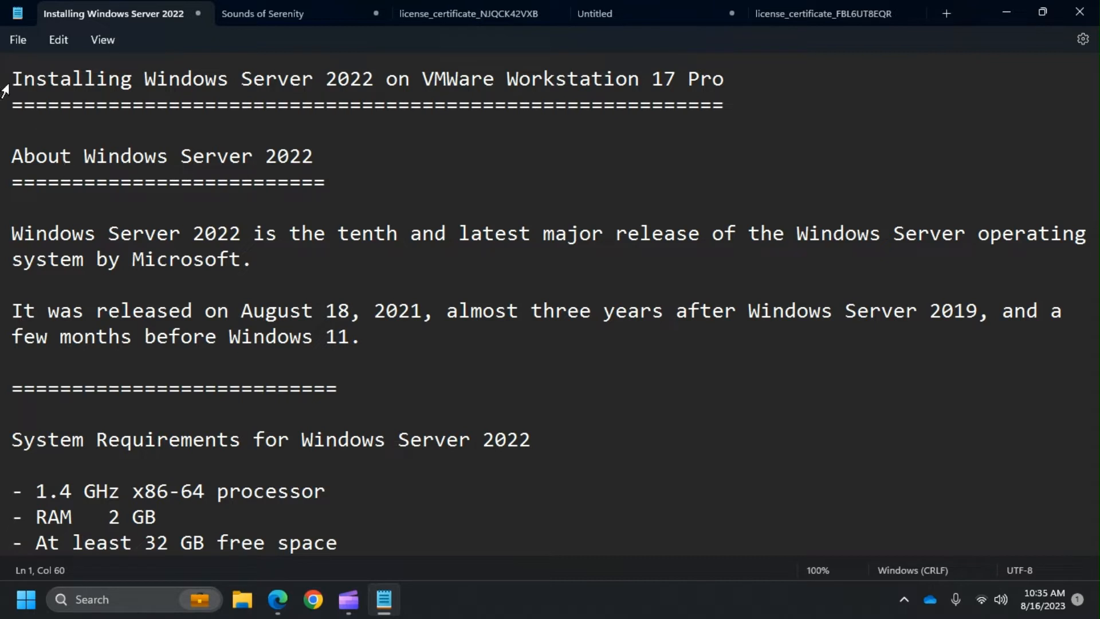
left_click_drag(13, 80, 370, 85)
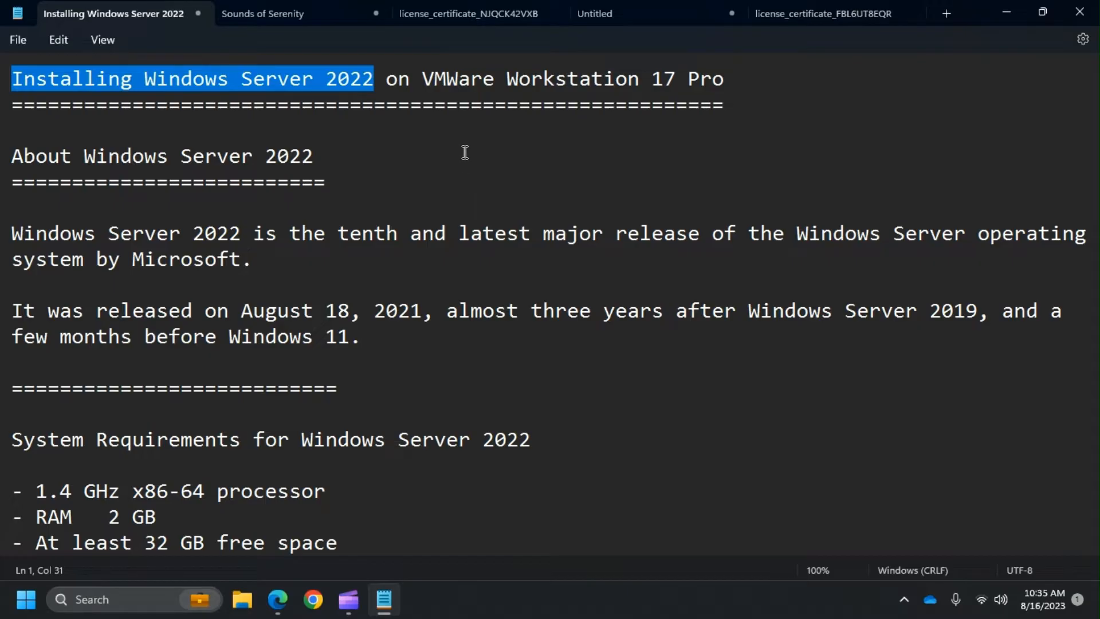
left_click_drag(332, 164, 8, 157)
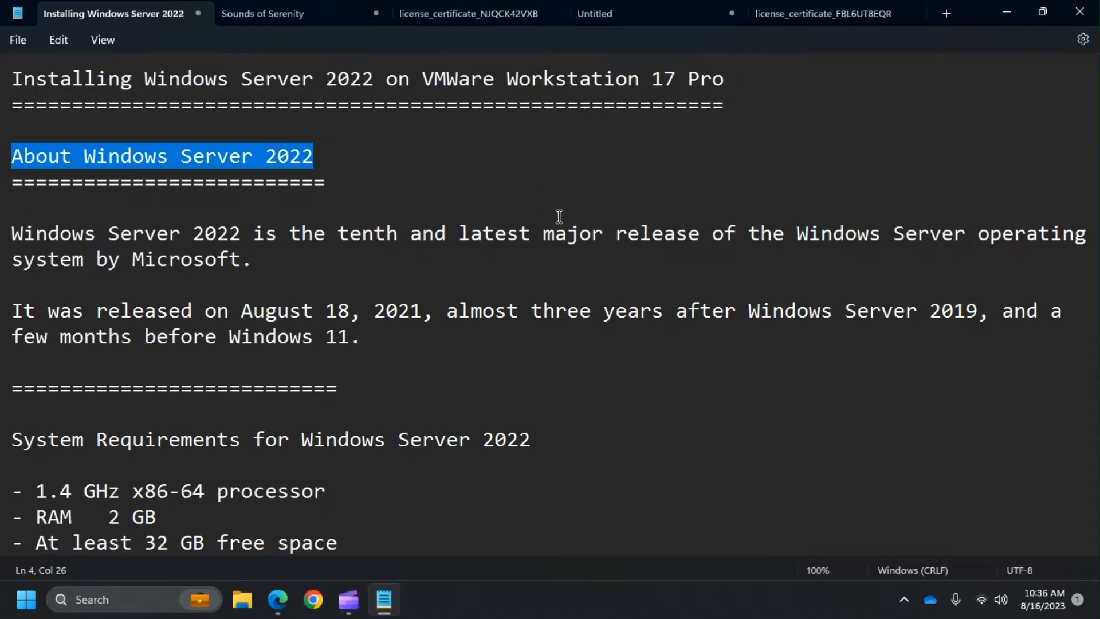
scroll(561, 216, "down", 1)
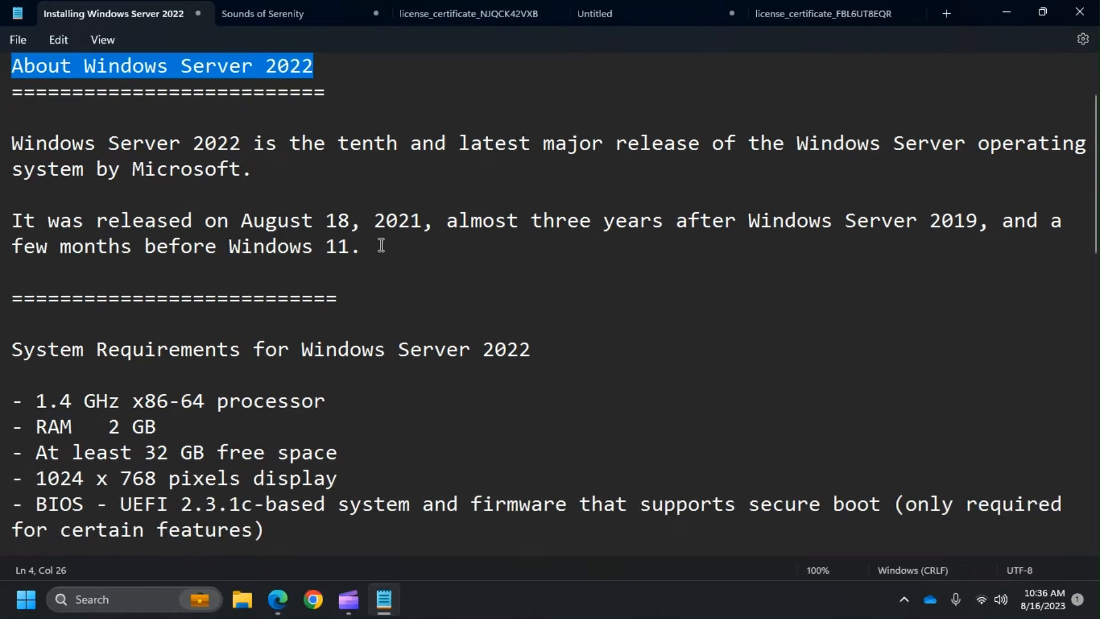
left_click(392, 169)
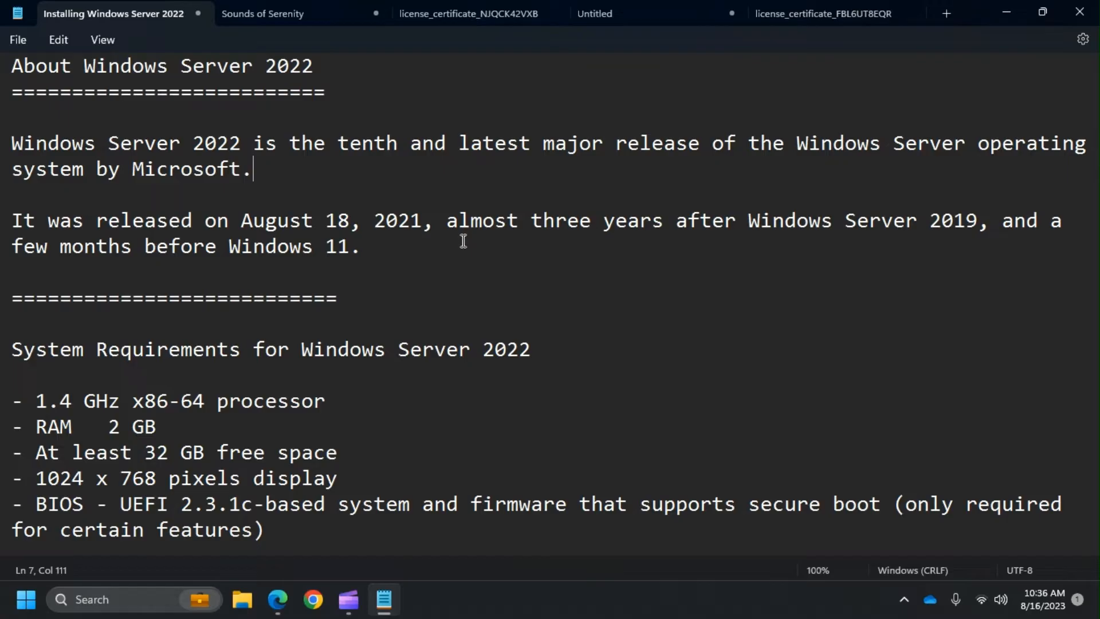
double_click(198, 143)
left_click(253, 160, "shift")
left_click_drag(408, 256, 220, 254)
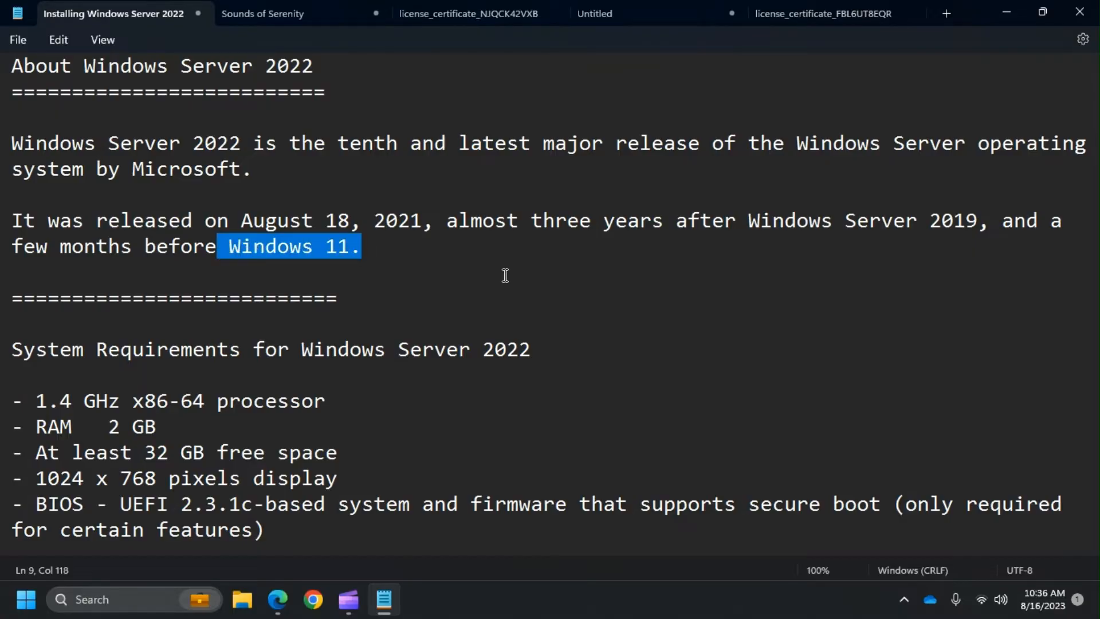
scroll(505, 273, "down", 1)
scroll(508, 275, "down", 1)
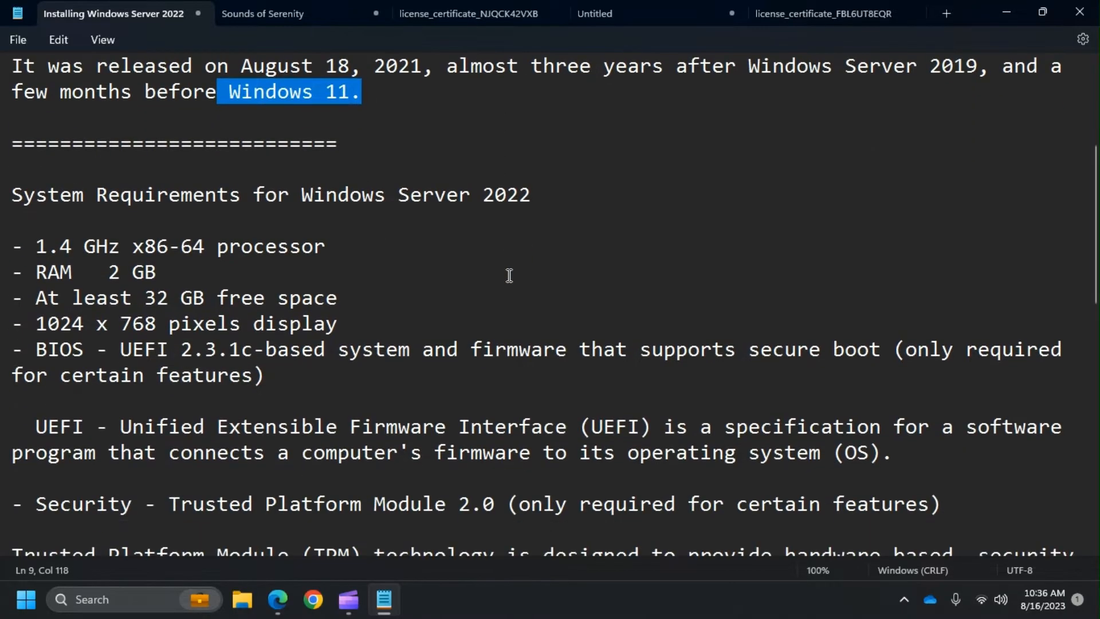
- Highlight the system requirements: x86-64 processor, 32 GB free space, 1024 x 768 display, UEFI 2.3.1c
left_click_drag(17, 195, 570, 210)
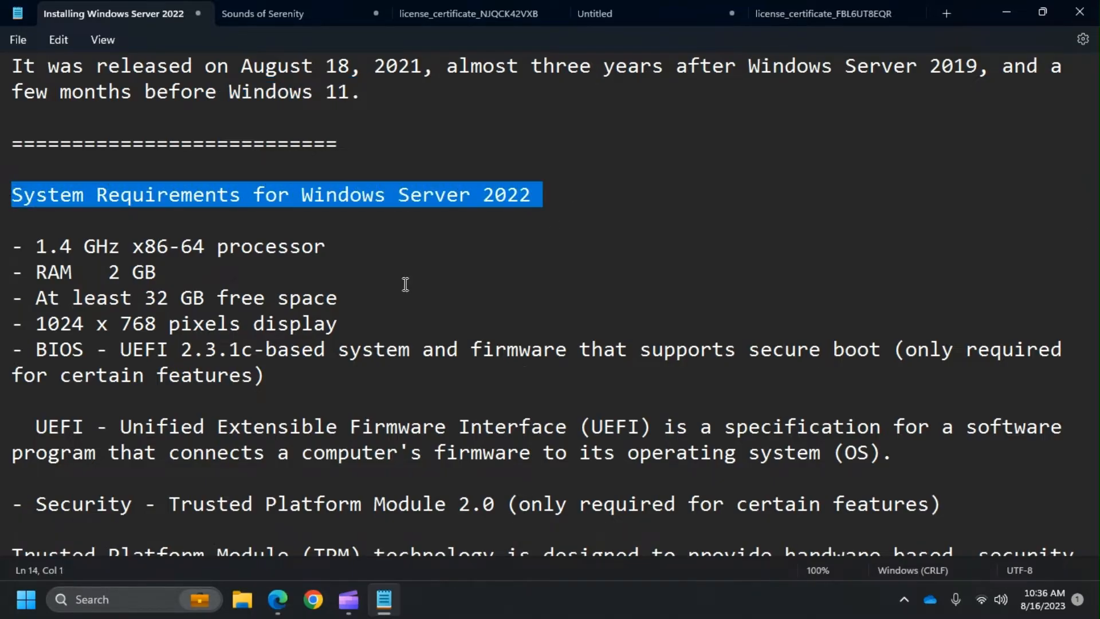
scroll(344, 263, "down", 1)
left_click_drag(35, 172, 331, 175)
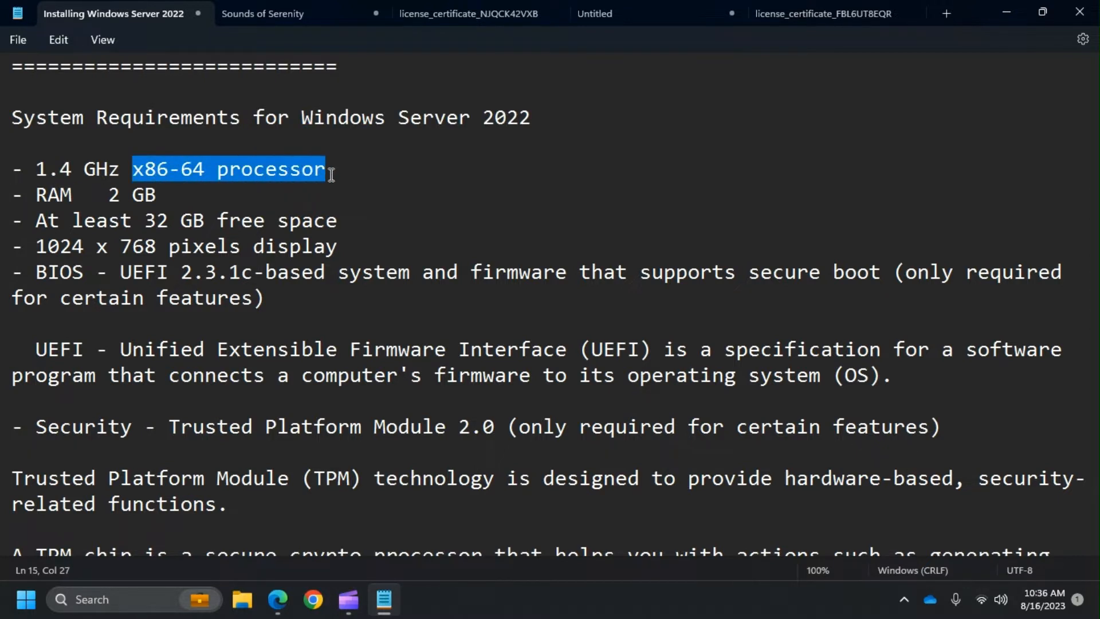
left_click(194, 195)
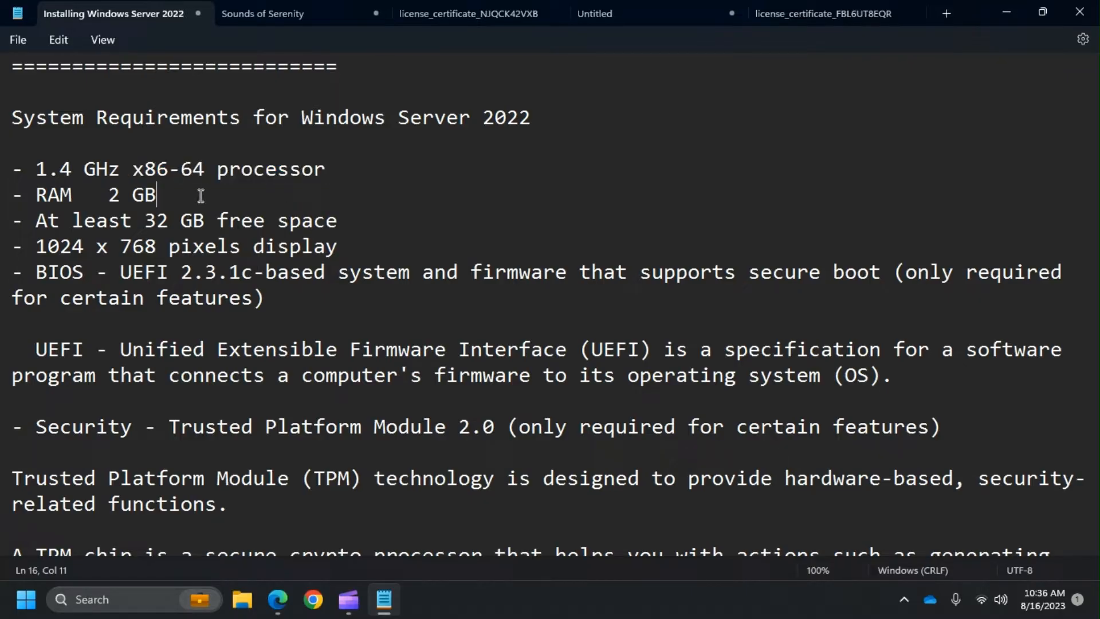
scroll(201, 195, "down", 1)
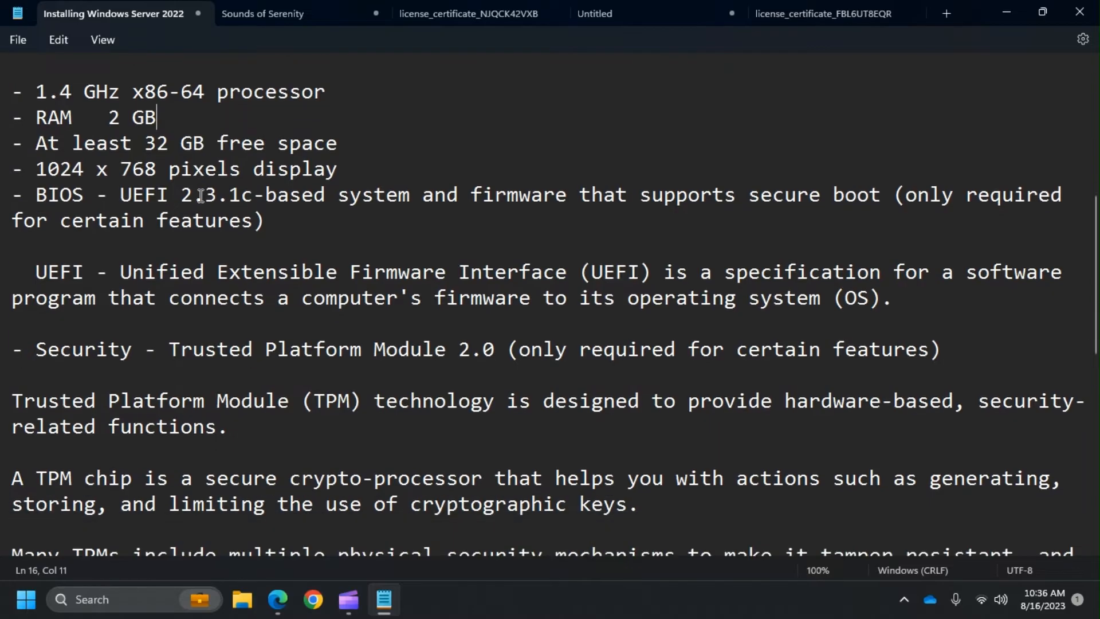
left_click_drag(341, 147, 40, 147)
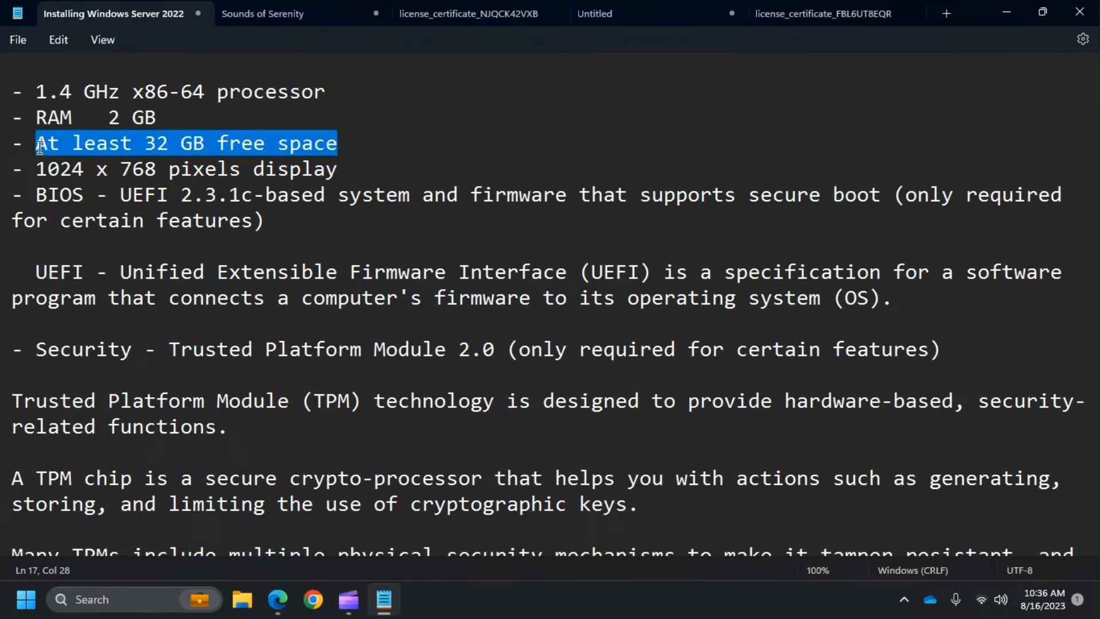
left_click(39, 171)
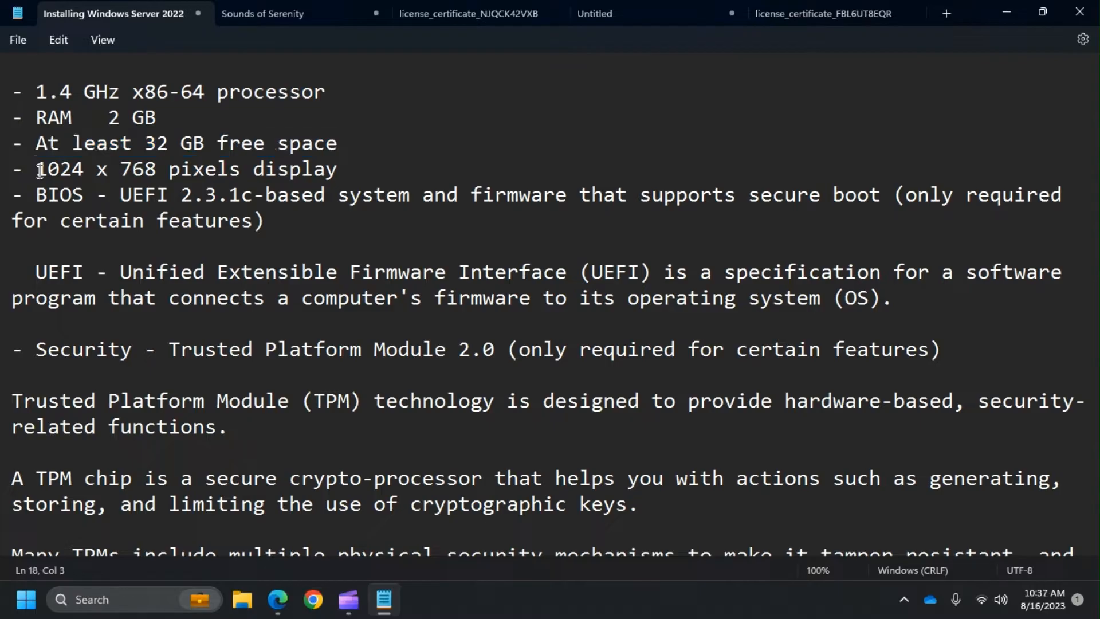
left_click_drag(40, 170, 336, 176)
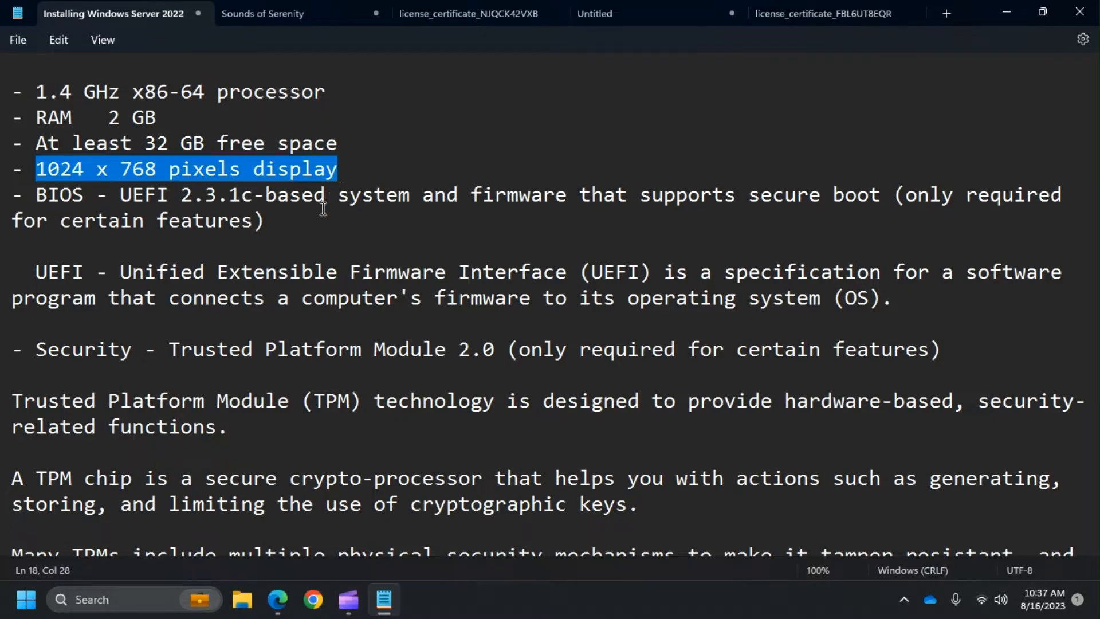
left_click(309, 220)
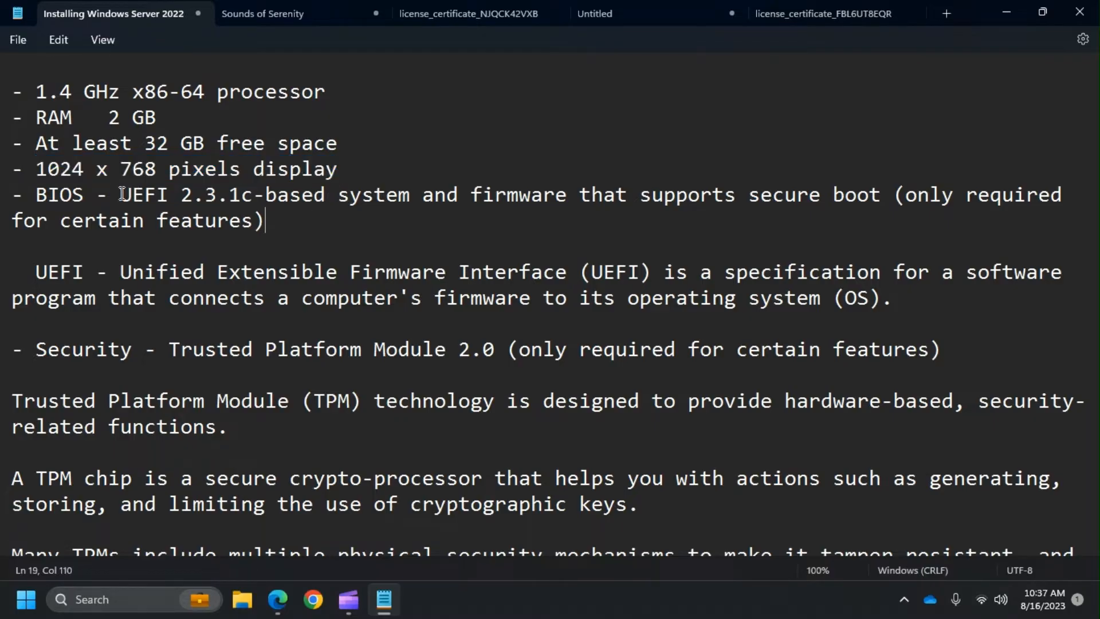
left_click_drag(120, 195, 253, 207)
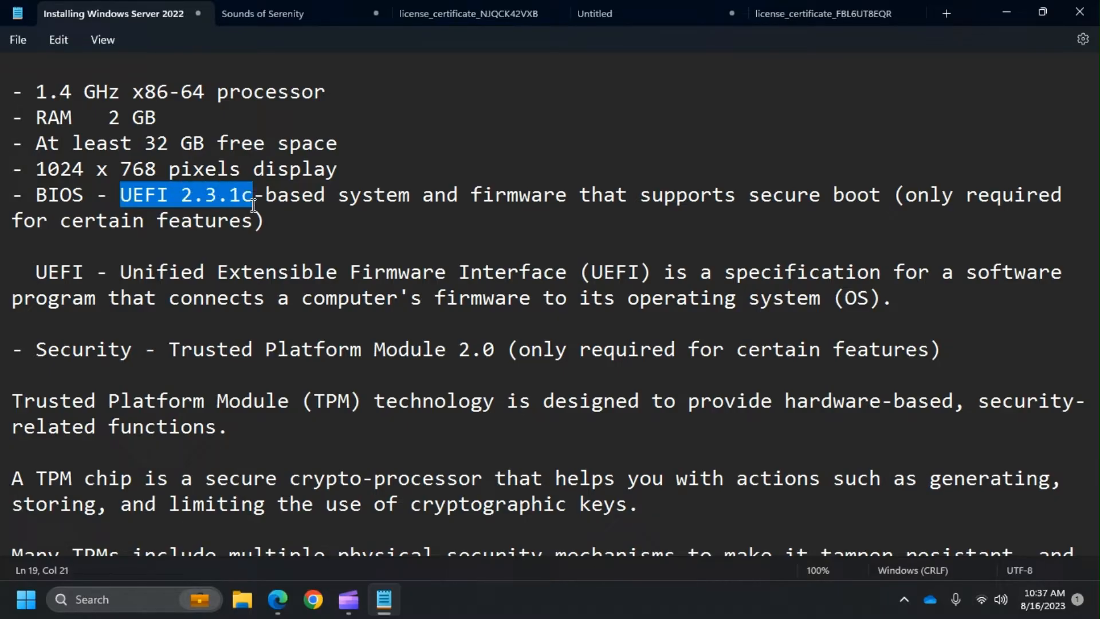
left_click(289, 217)
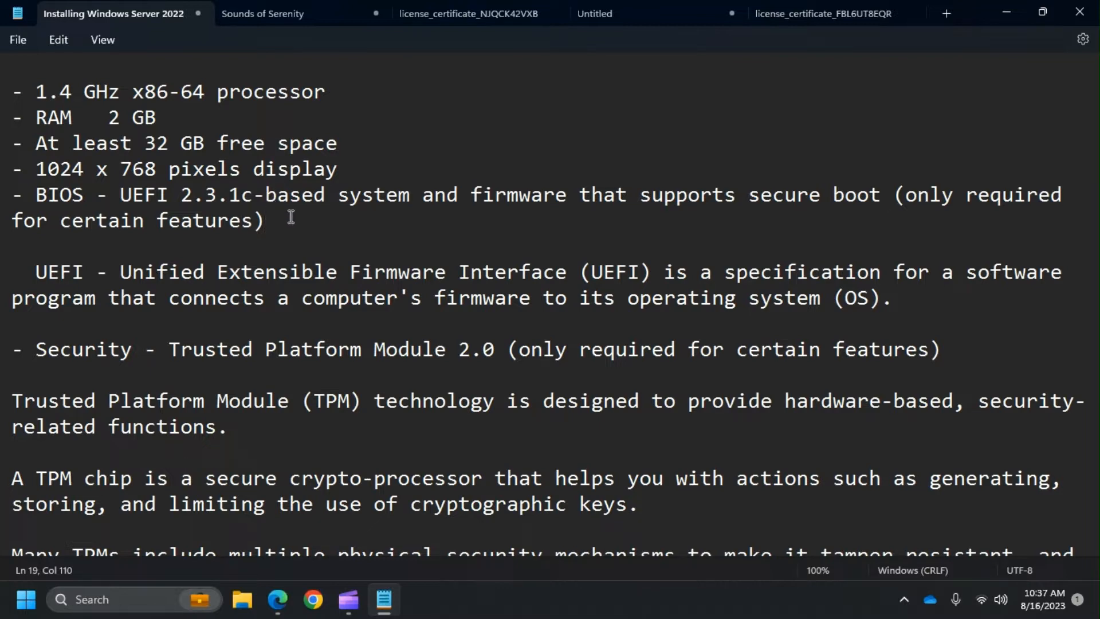
scroll(291, 217, "down", 1)
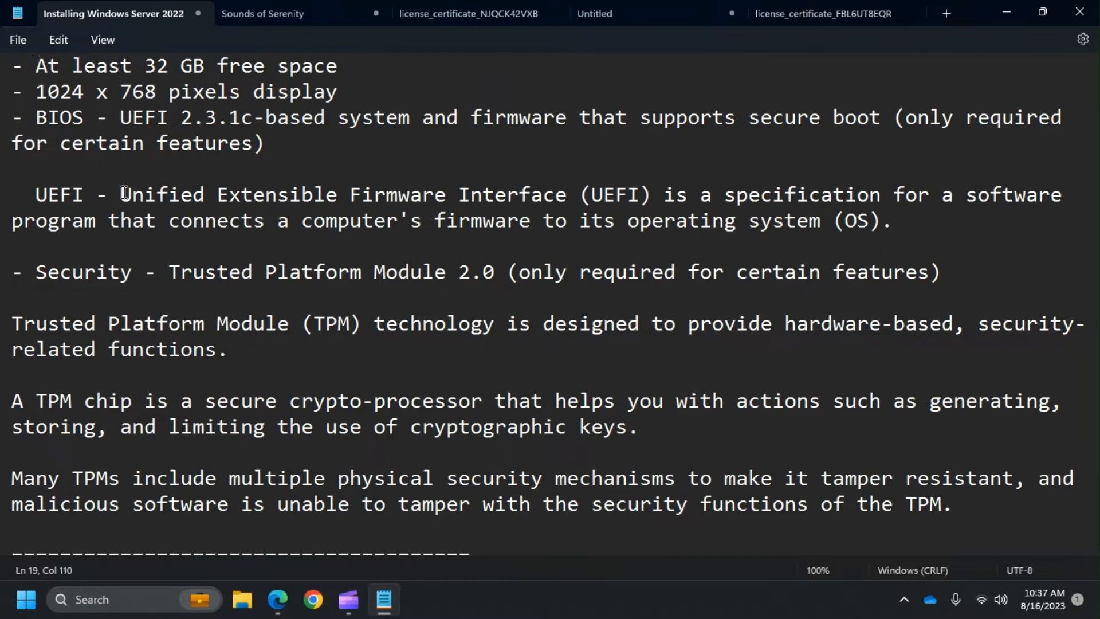
- Highlight the TPM 2.0 security requirement, its purpose, and that it's only needed for certain features
left_click_drag(122, 194, 133, 197)
scroll(123, 196, "down", 1)
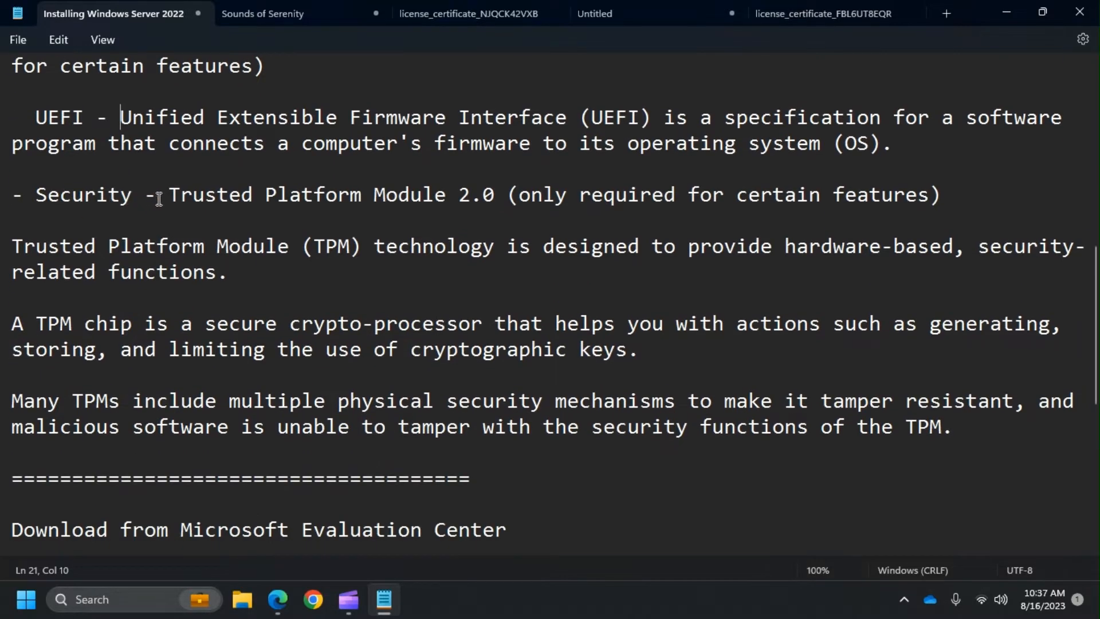
left_click_drag(167, 195, 500, 193)
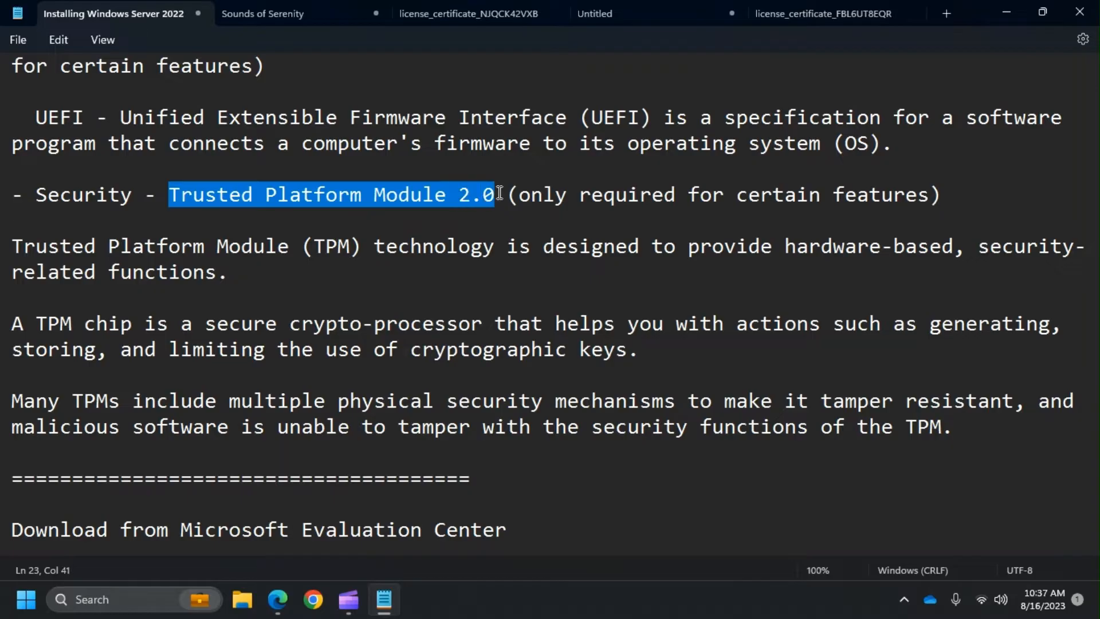
scroll(524, 224, "down", 1)
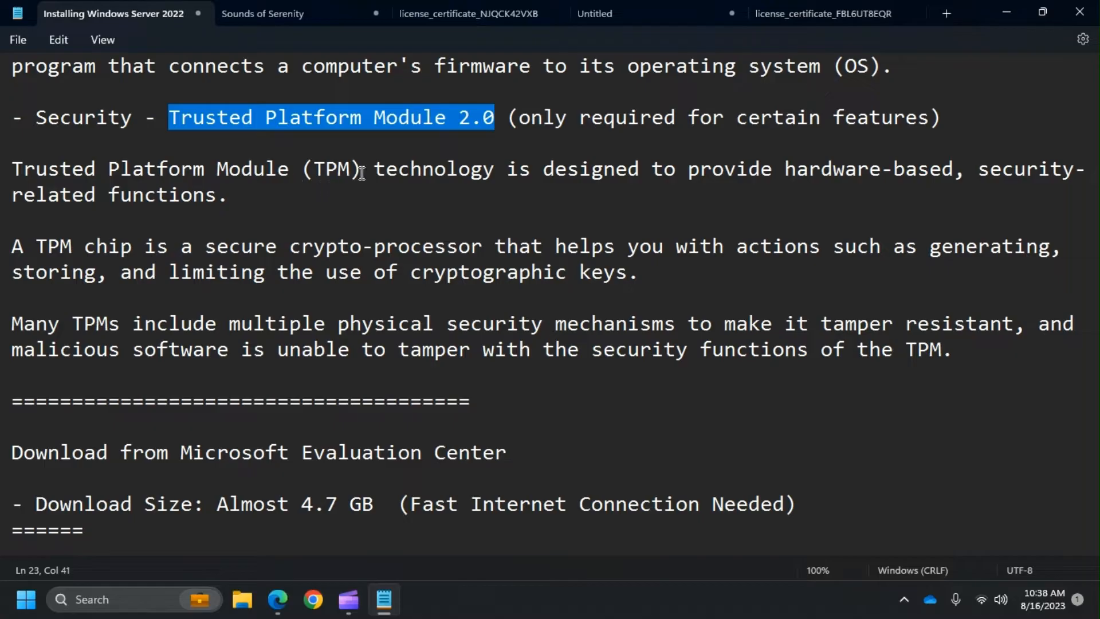
left_click_drag(375, 170, 961, 171)
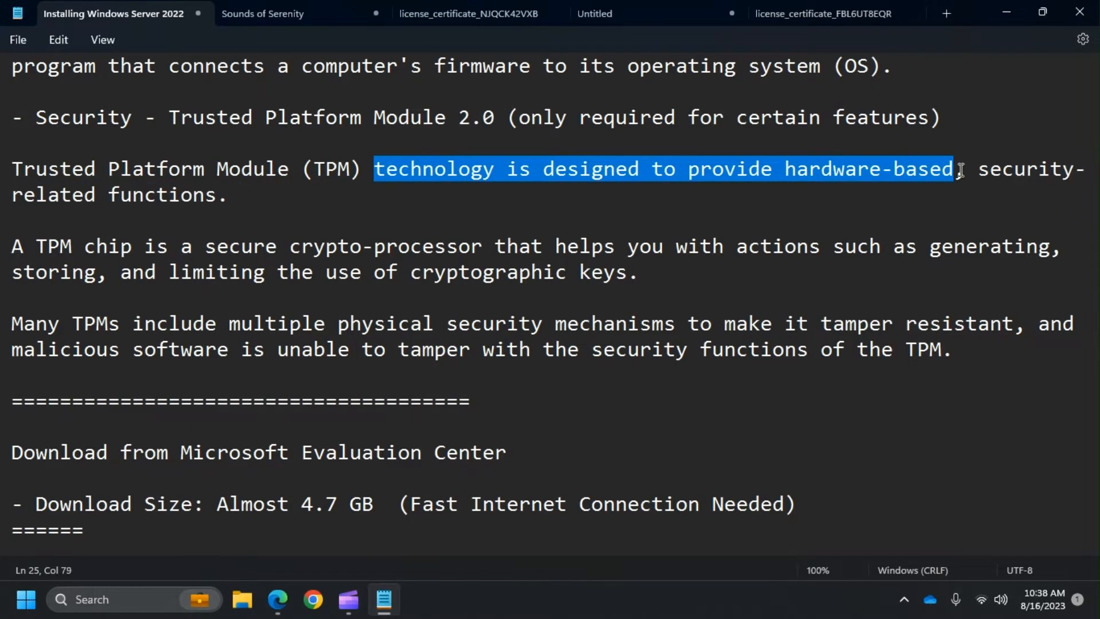
left_click(930, 186)
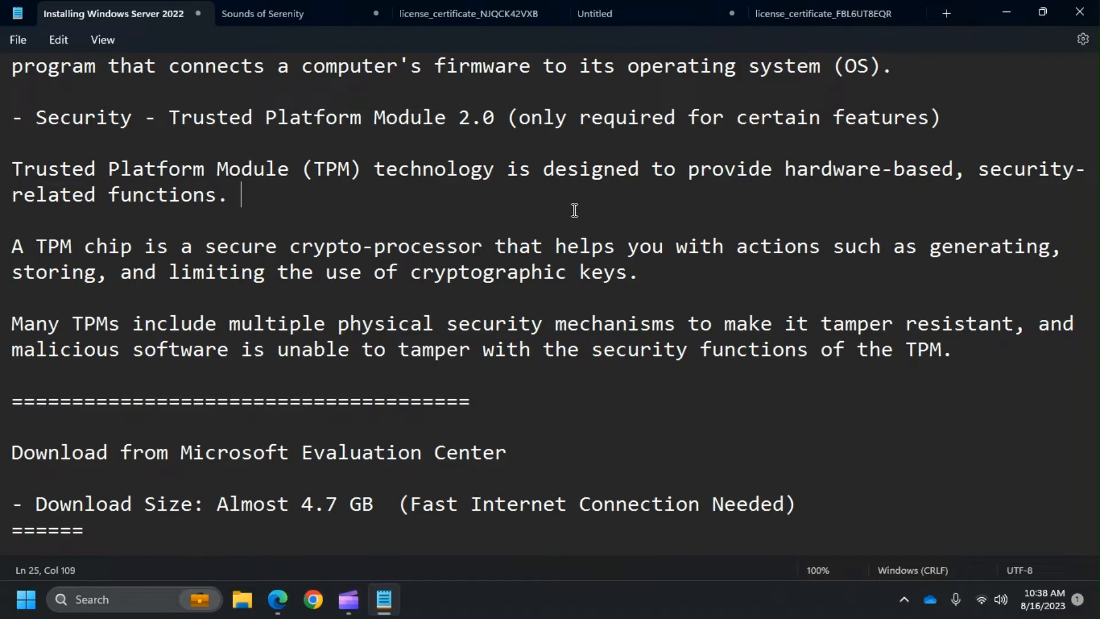
scroll(574, 201, "down", 2)
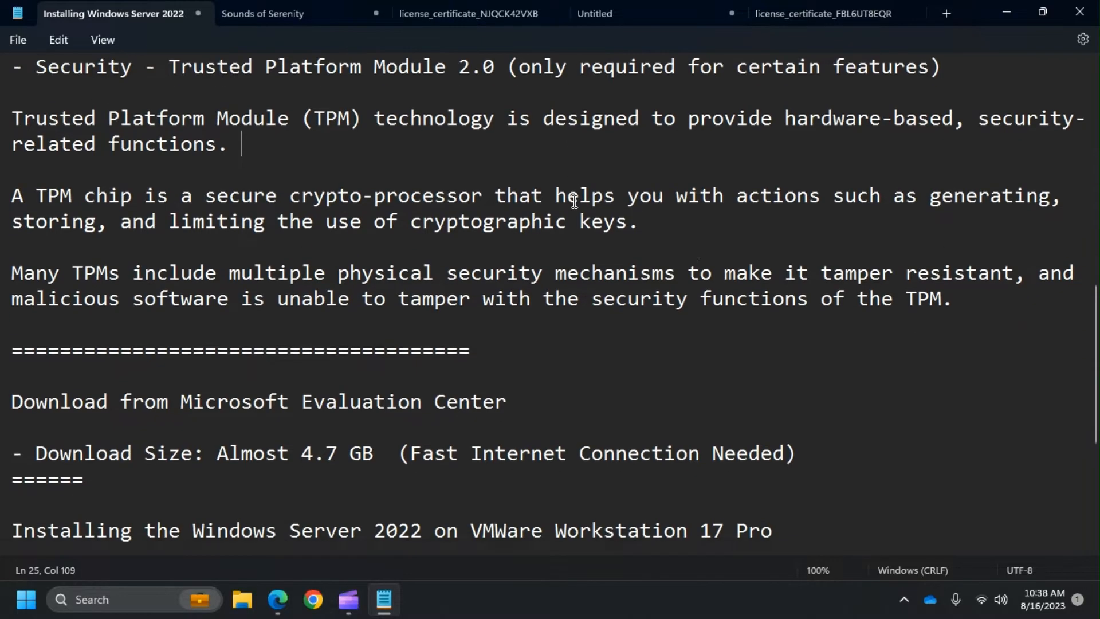
scroll(694, 215, "up", 2)
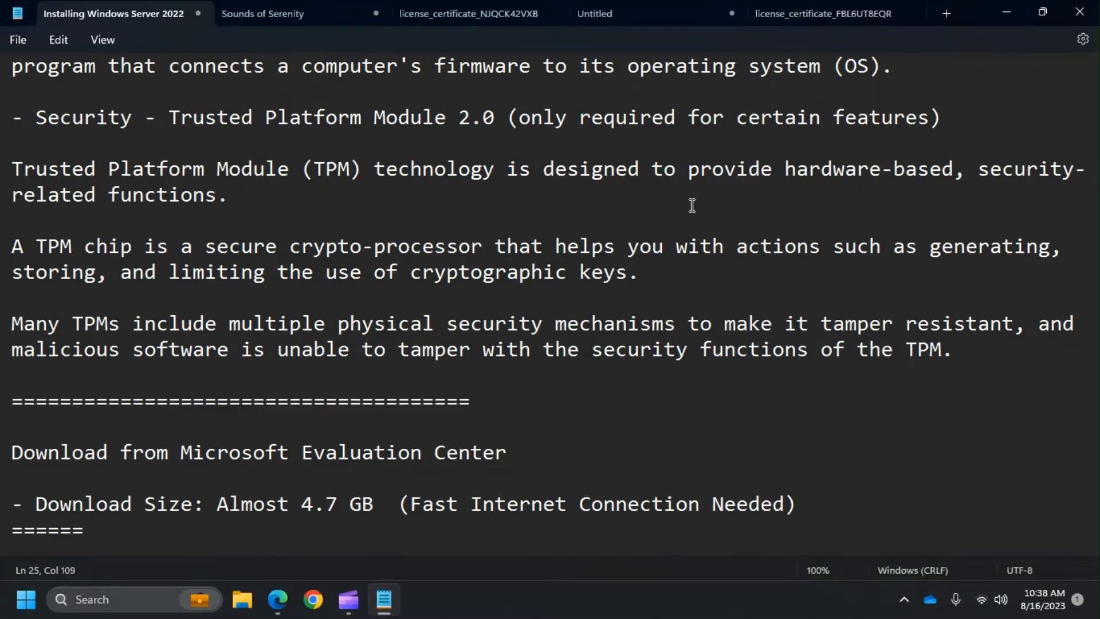
scroll(670, 202, "down", 1)
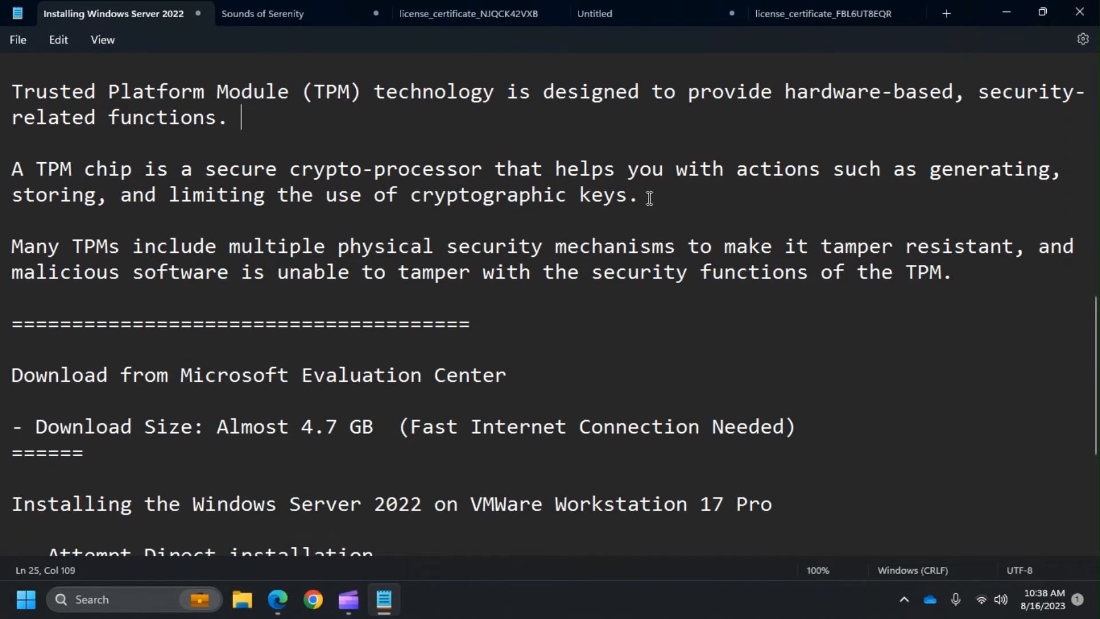
scroll(658, 194, "down", 1)
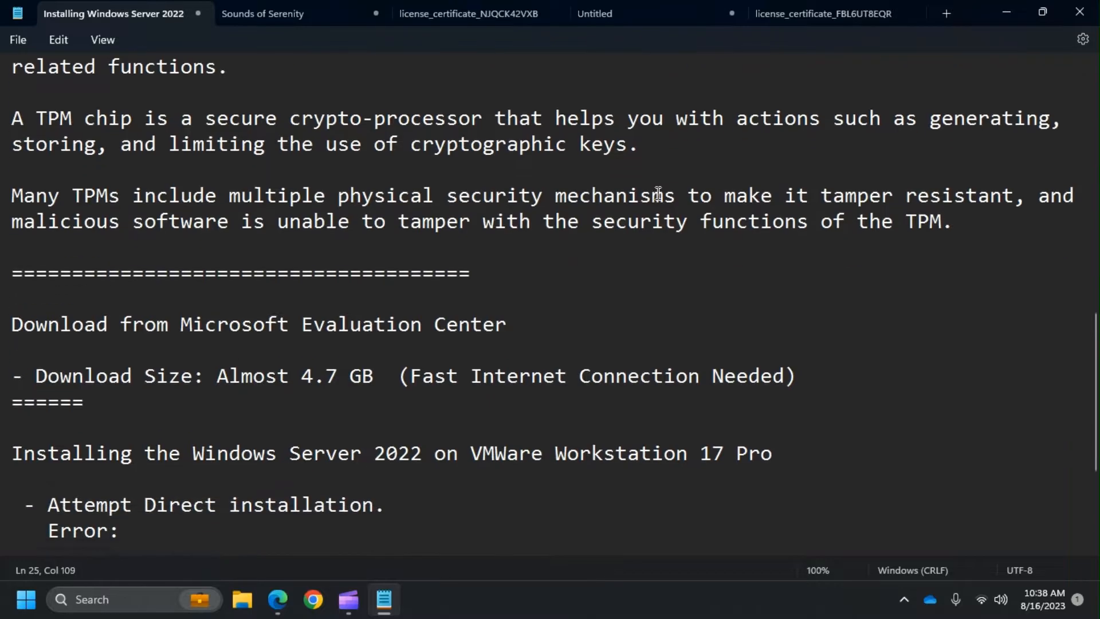
scroll(658, 194, "up", 3)
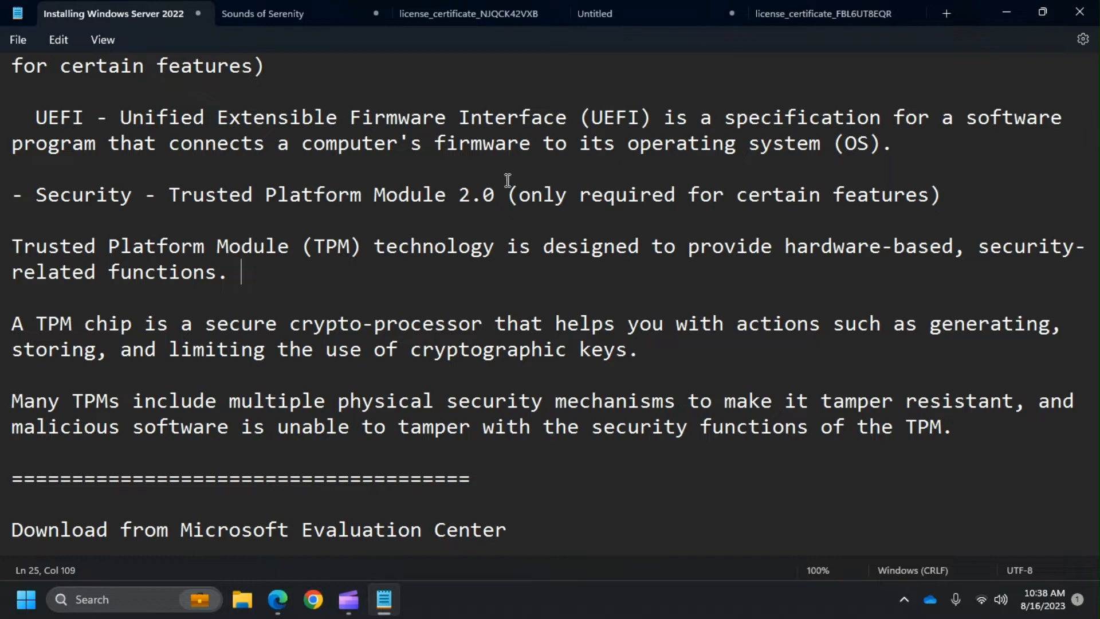
left_click_drag(519, 196, 933, 198)
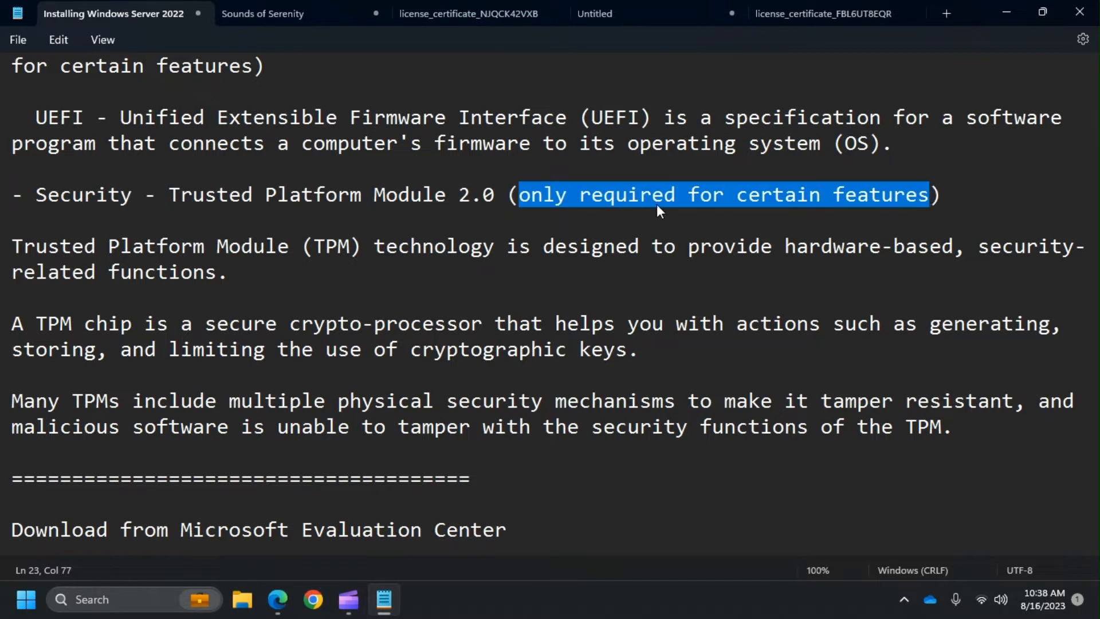
scroll(654, 222, "down", 1)
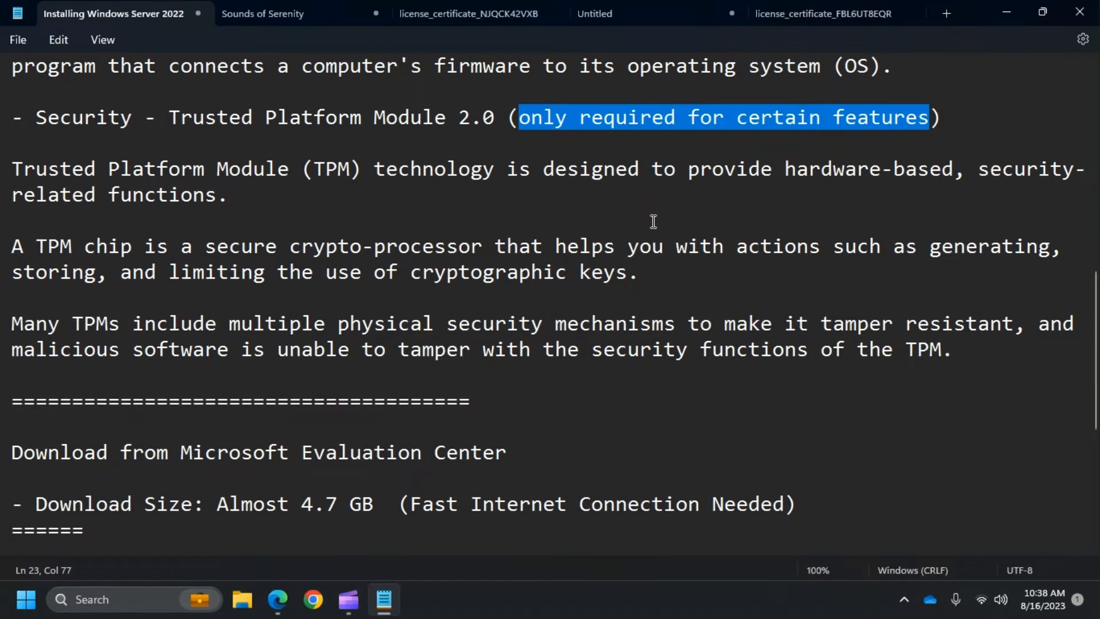
scroll(653, 217, "down", 1)
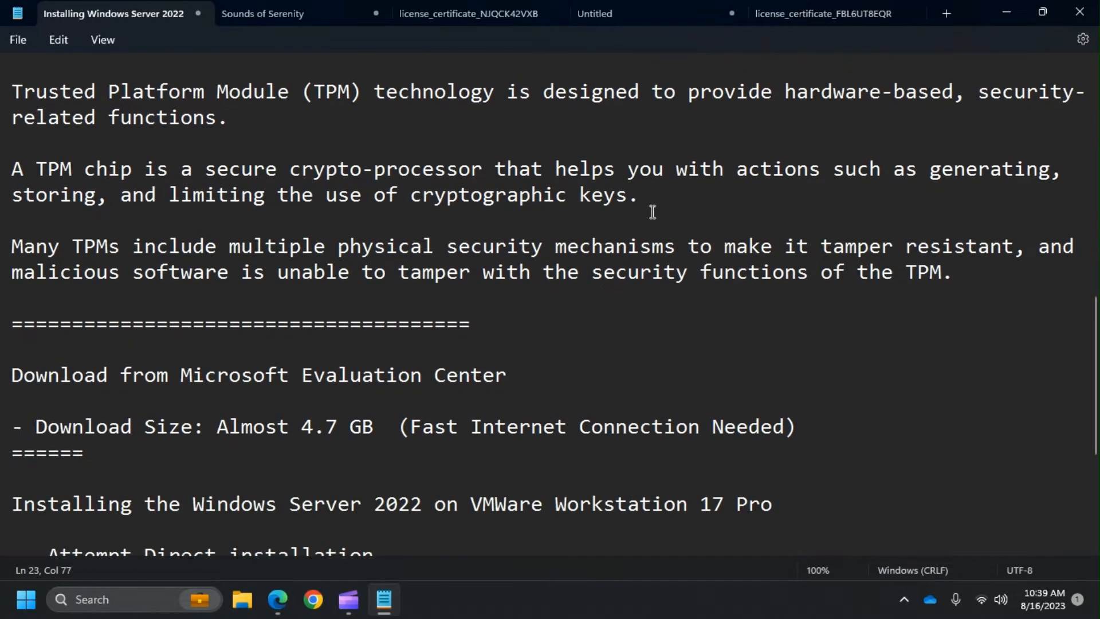
scroll(653, 212, "down", 1)
scroll(653, 212, "down", 1)
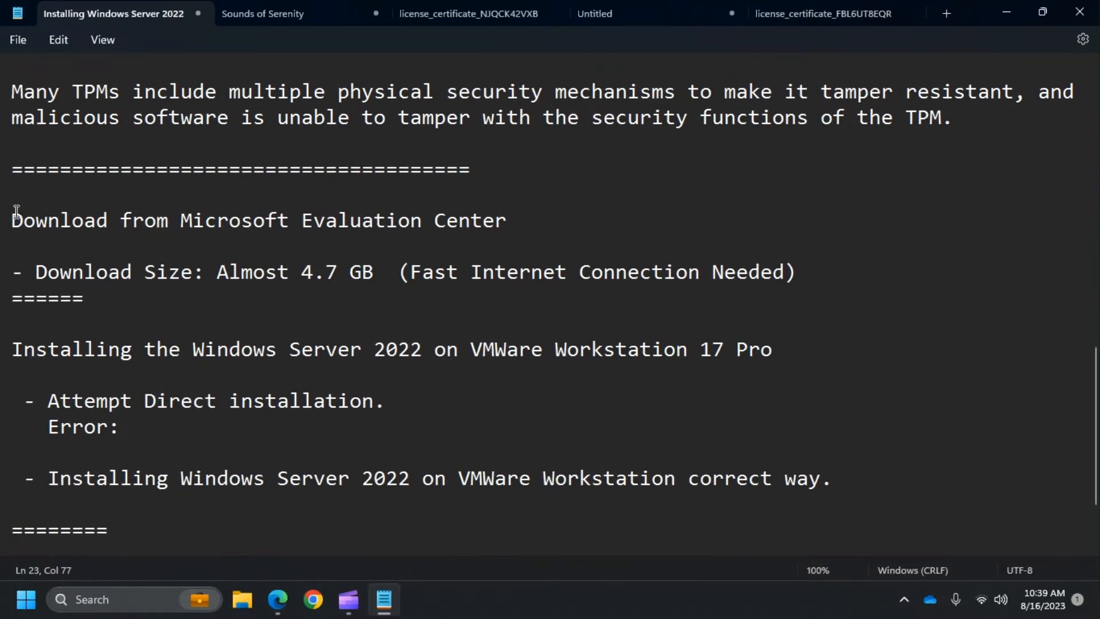
- Highlight the Evaluation Center download heading and the Installing Windows Server 2022 notes
left_click_drag(13, 221, 524, 218)
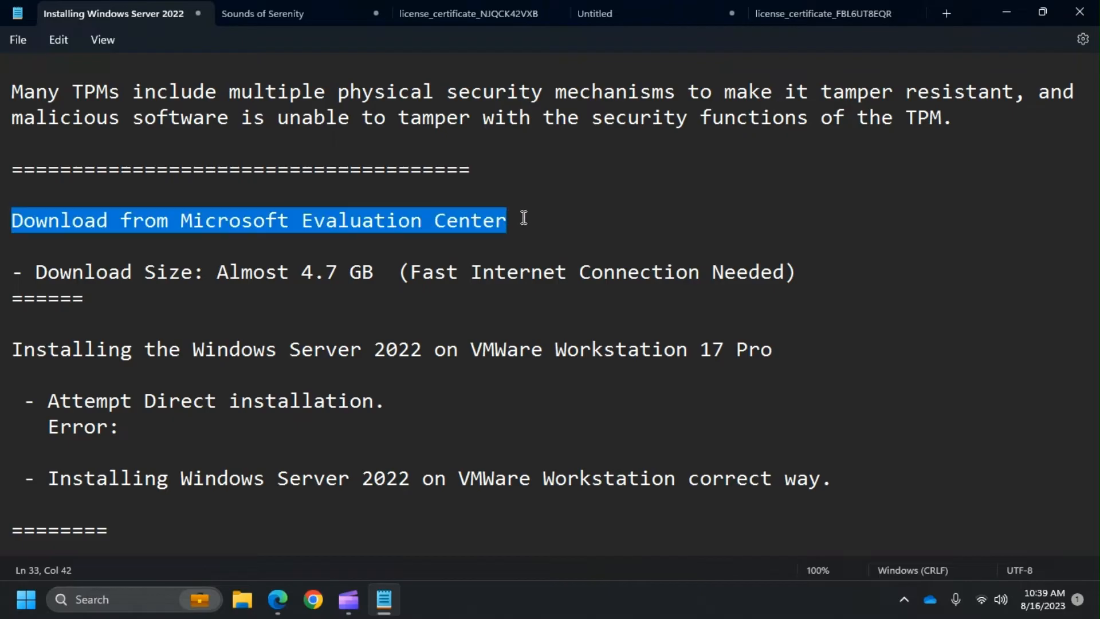
scroll(524, 218, "down", 1)
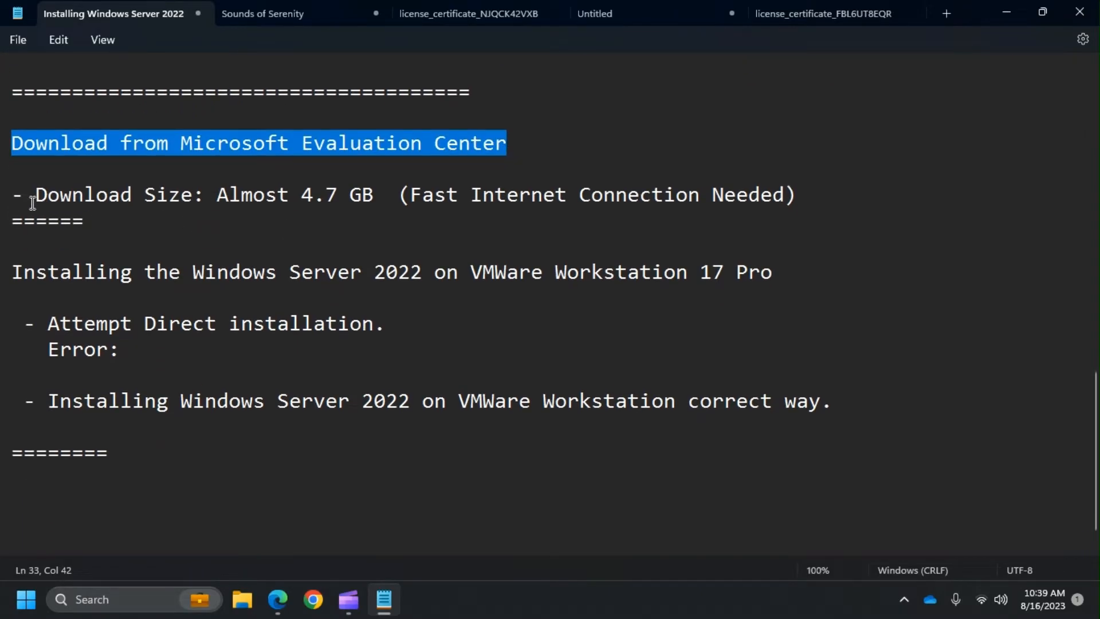
left_click_drag(35, 195, 791, 198)
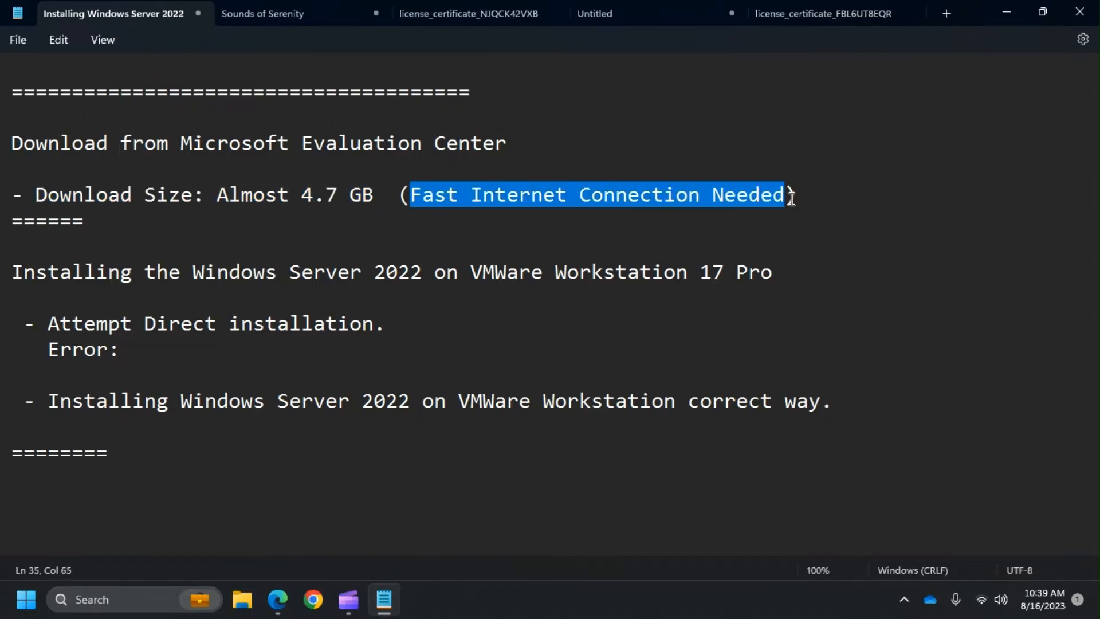
scroll(387, 189, "down", 1)
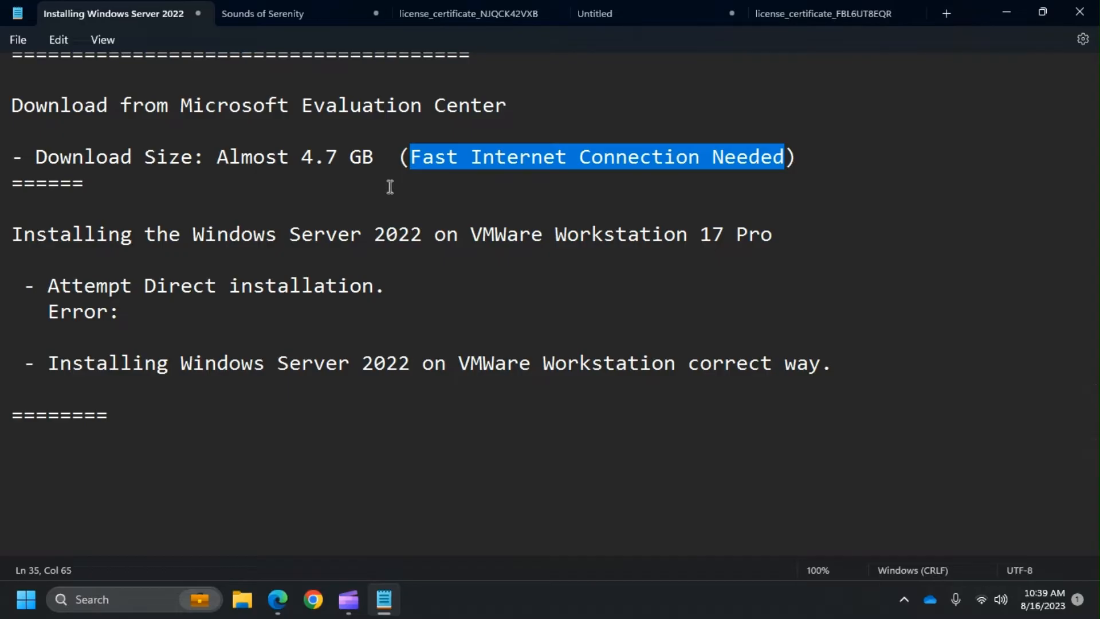
left_click(13, 234)
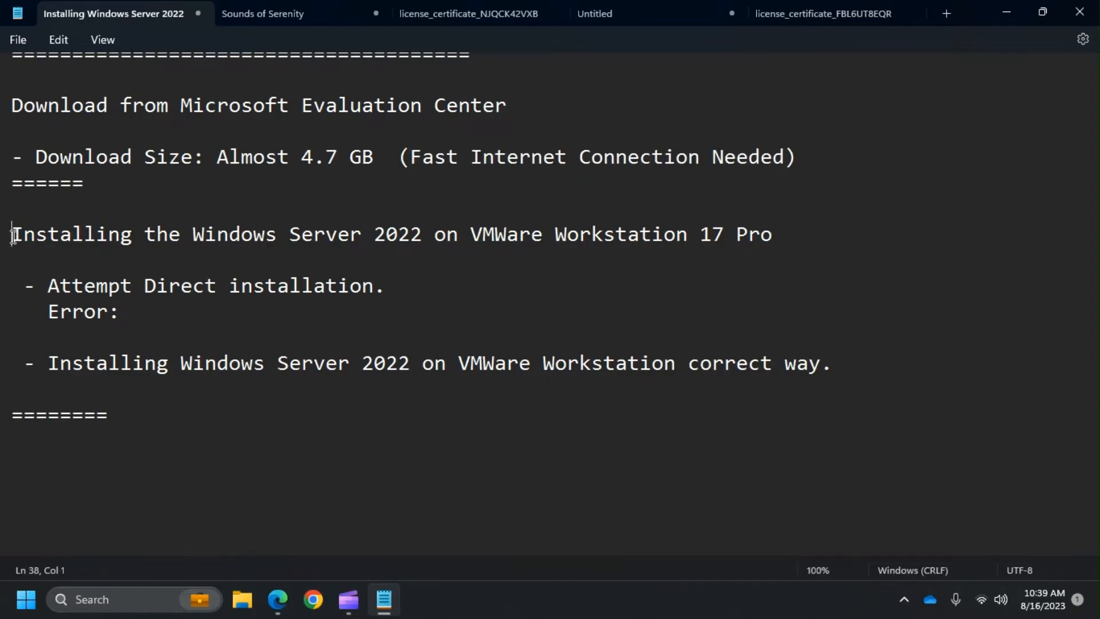
left_click_drag(12, 235, 867, 228)
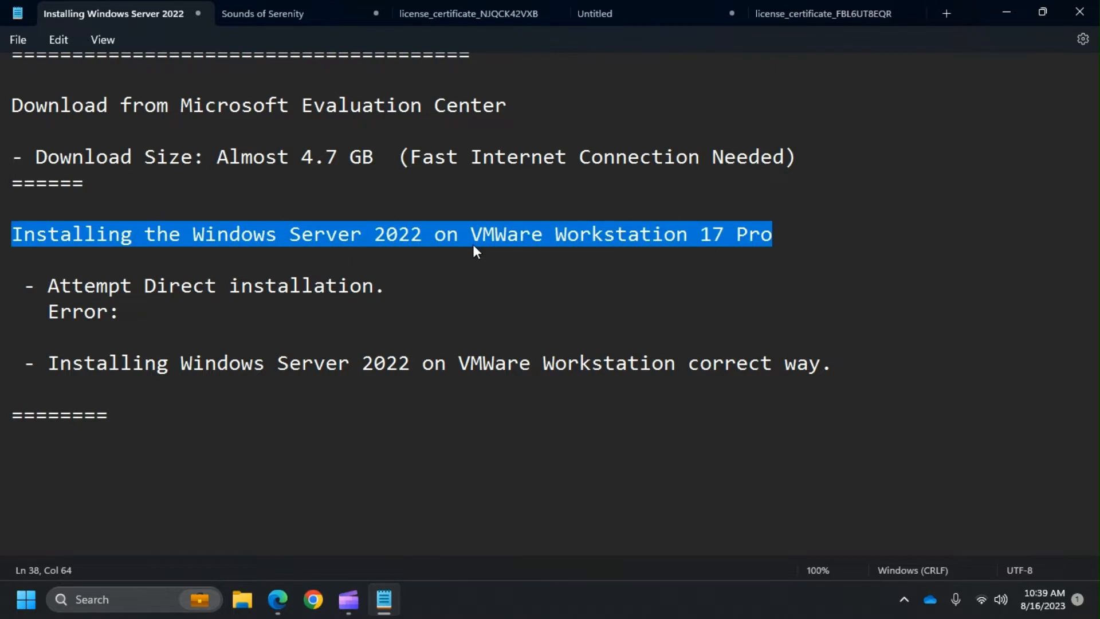
left_click_drag(166, 322, 49, 288)
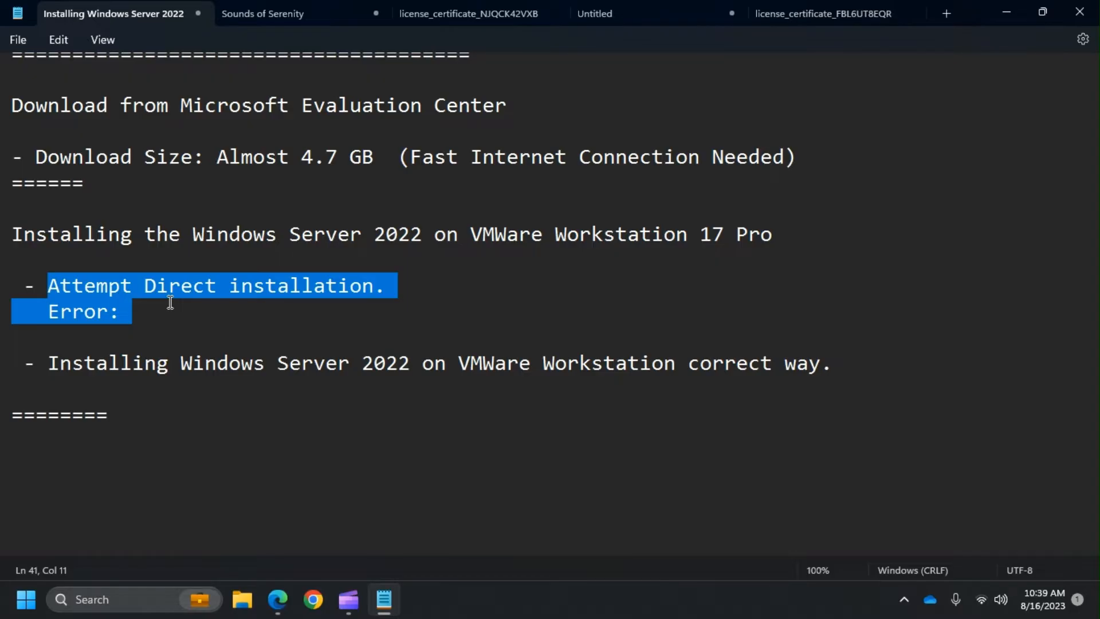
left_click(147, 429)
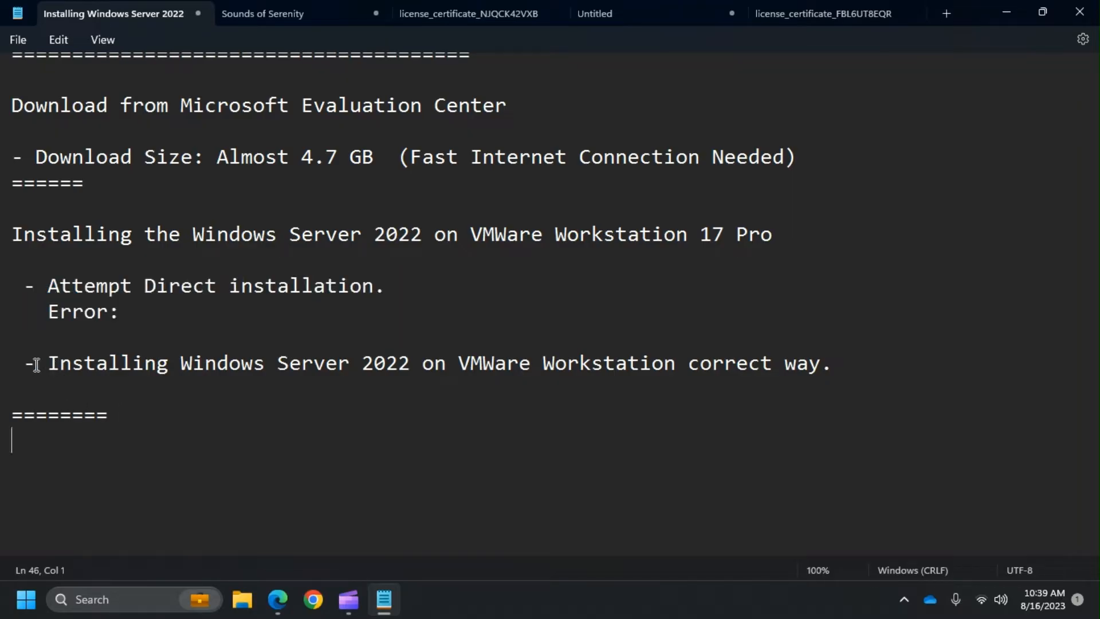
left_click_drag(40, 365, 858, 365)
left_click(855, 363)
scroll(281, 401, "up", 5)
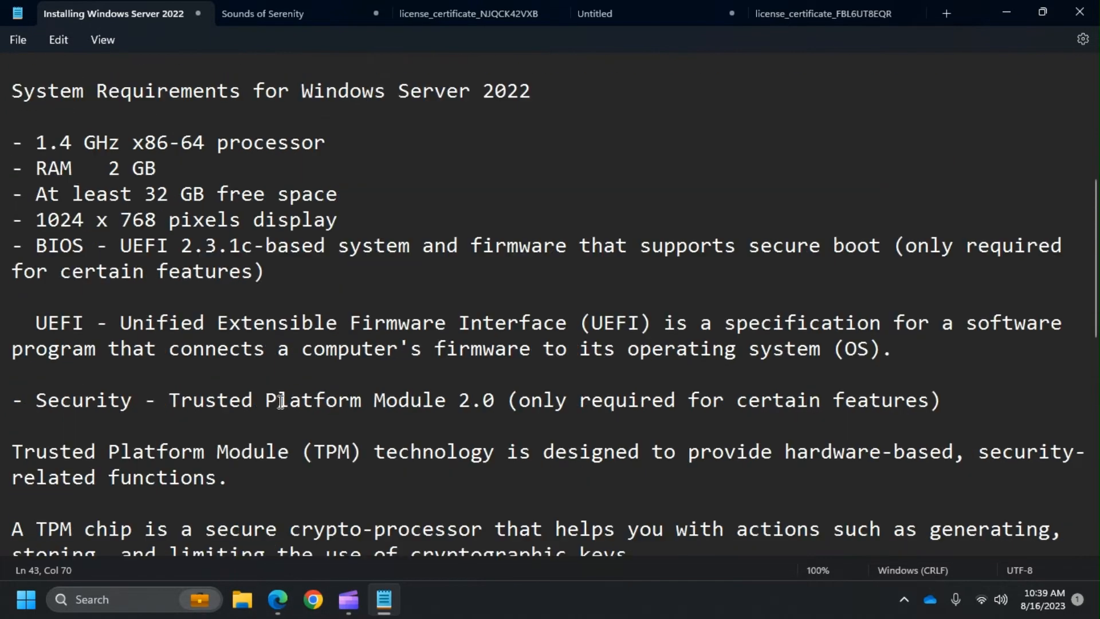
scroll(281, 401, "up", 5)
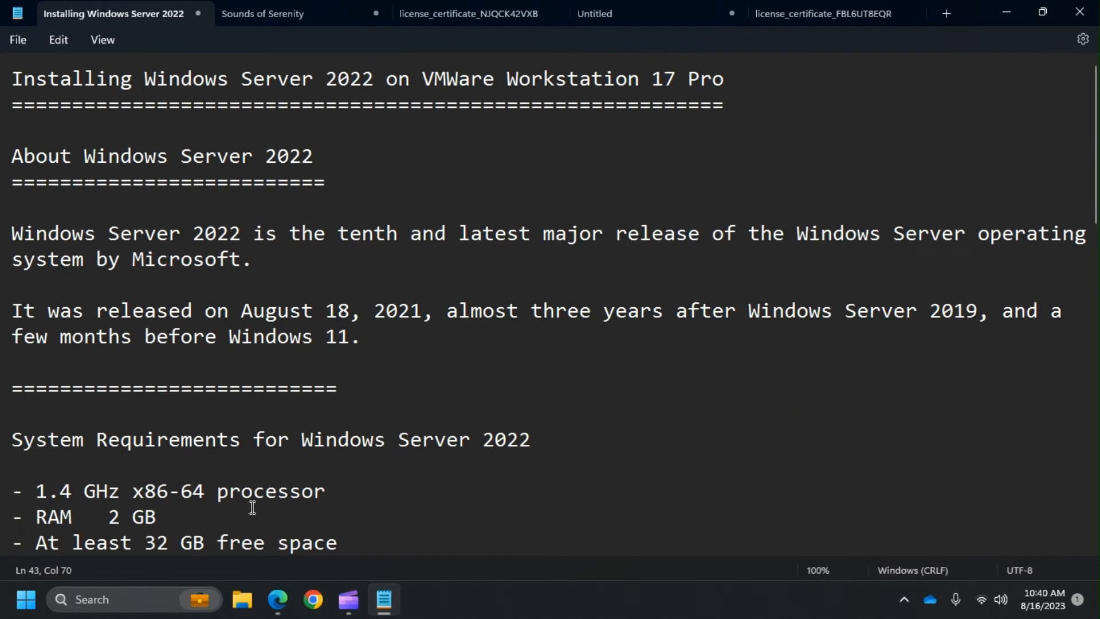
- Launch VMware Workstation Pro from Windows Search and choose File > New Virtual Machine
left_click(149, 599)
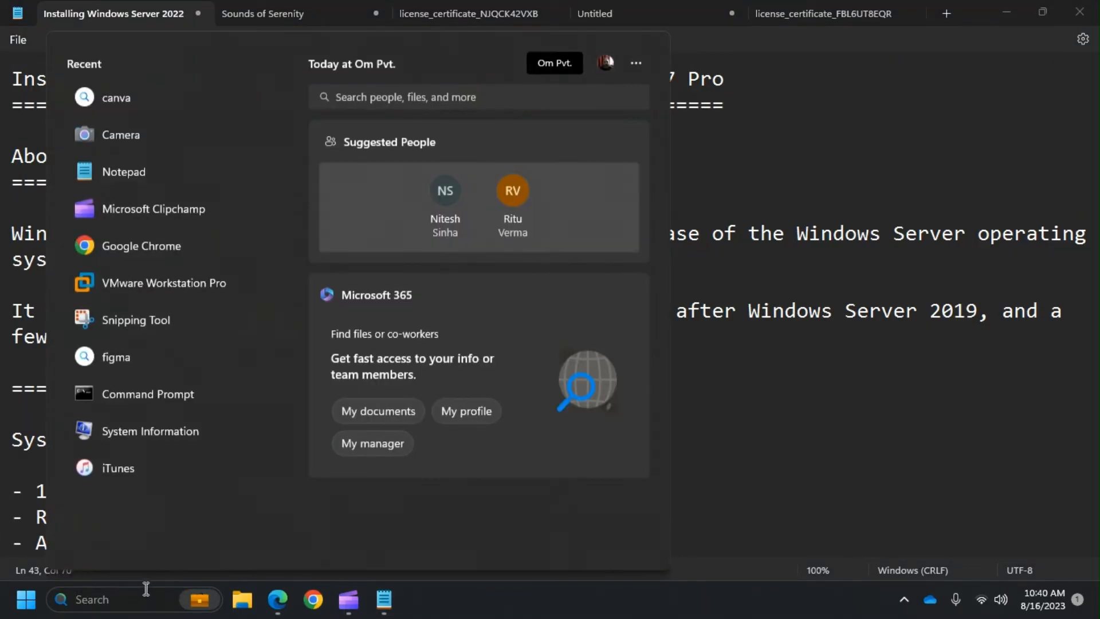
left_click(153, 295)
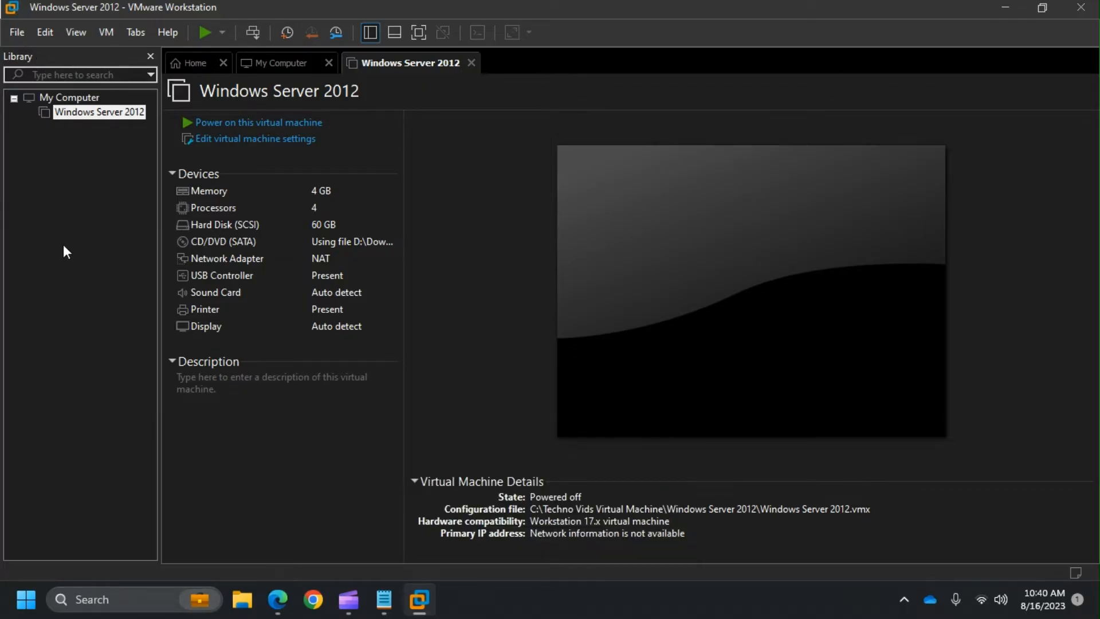
left_click(16, 37)
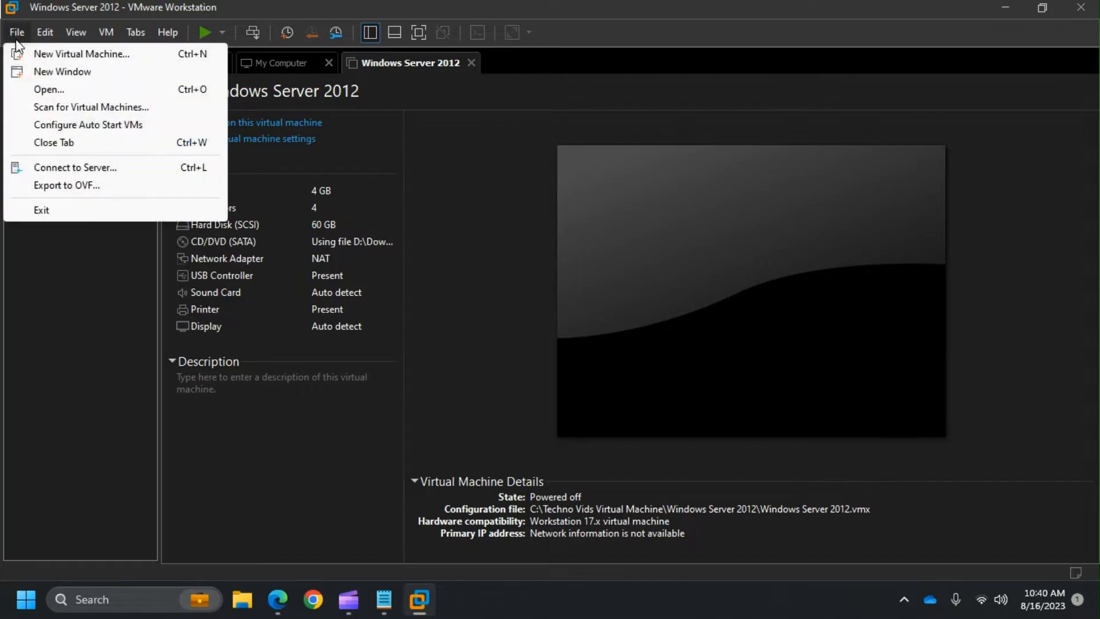
left_click(51, 57)
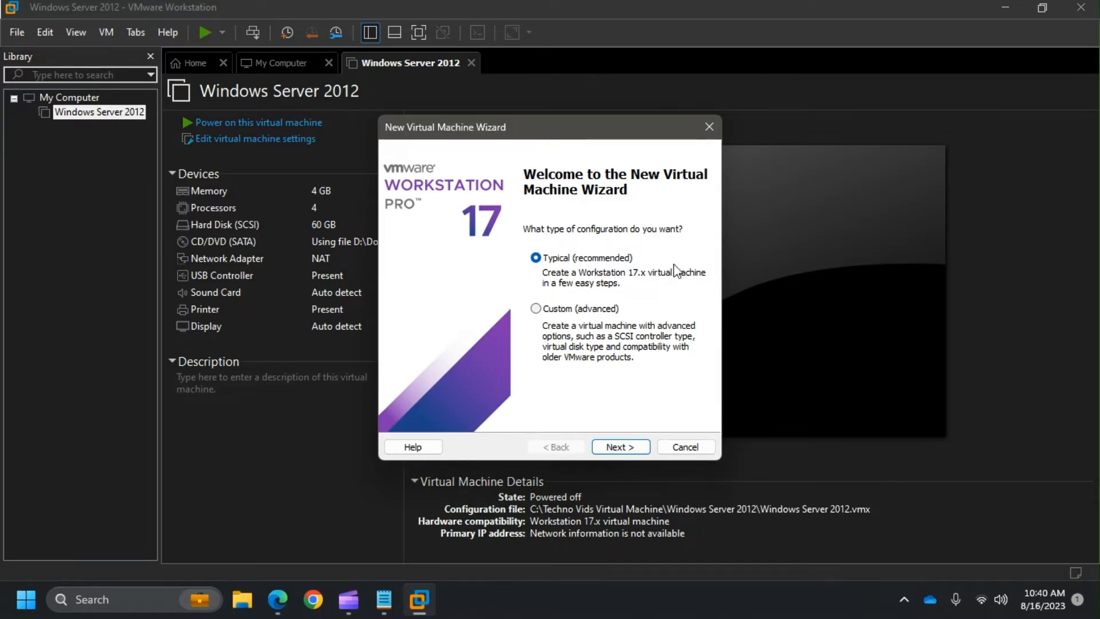
- Choose the Typical setup and select the SERVER_EVAL_x64FRE_en-us ISO as the installer disc image
left_click(637, 450)
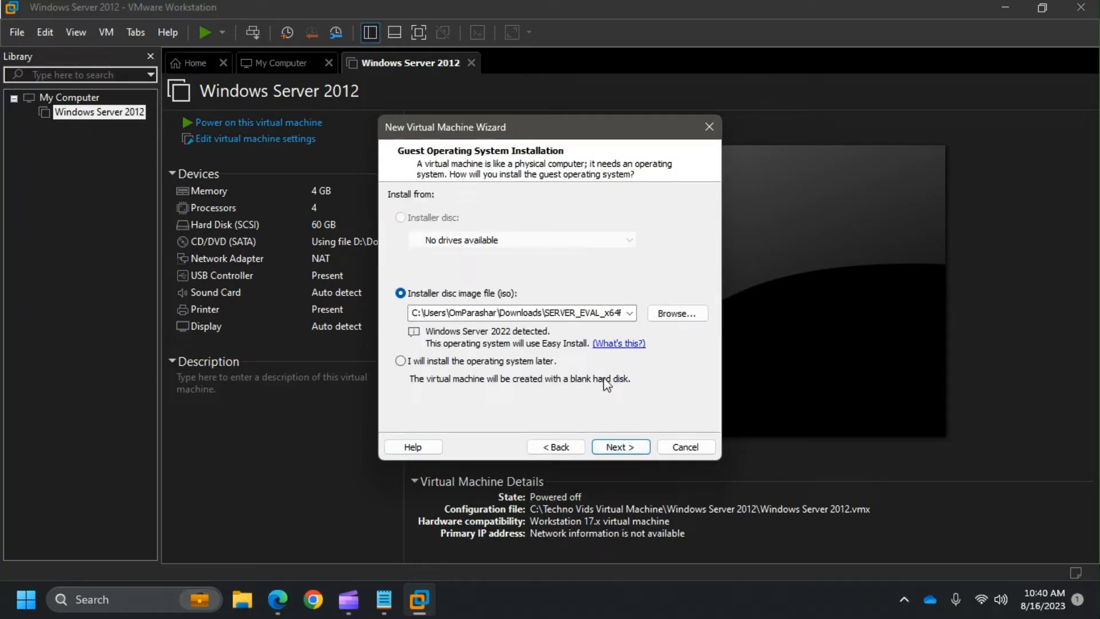
left_click(689, 315)
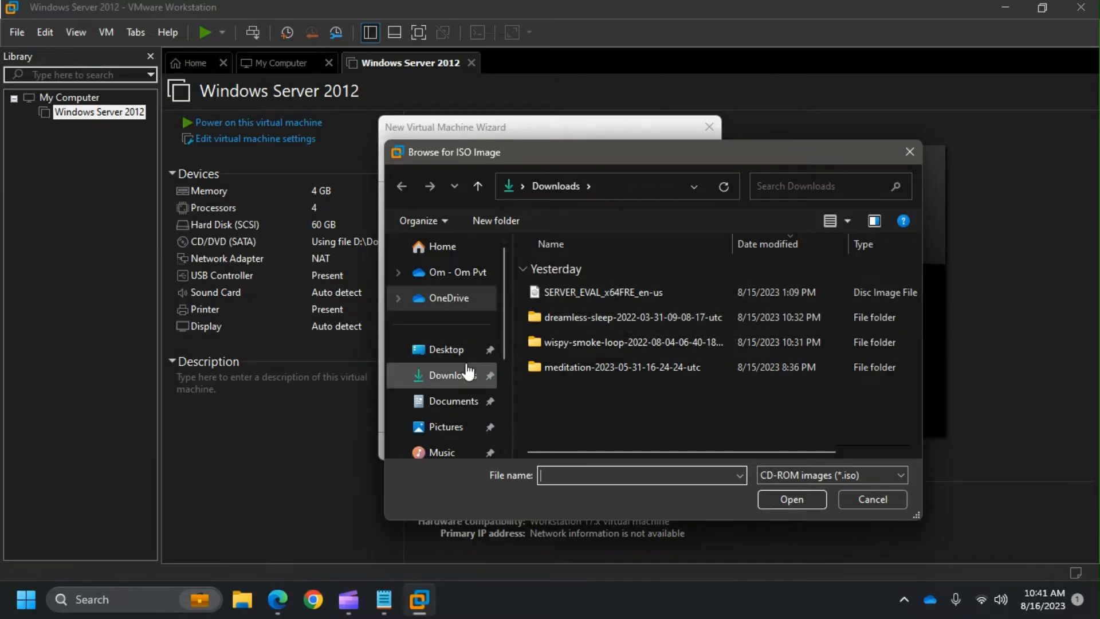
left_click(591, 293)
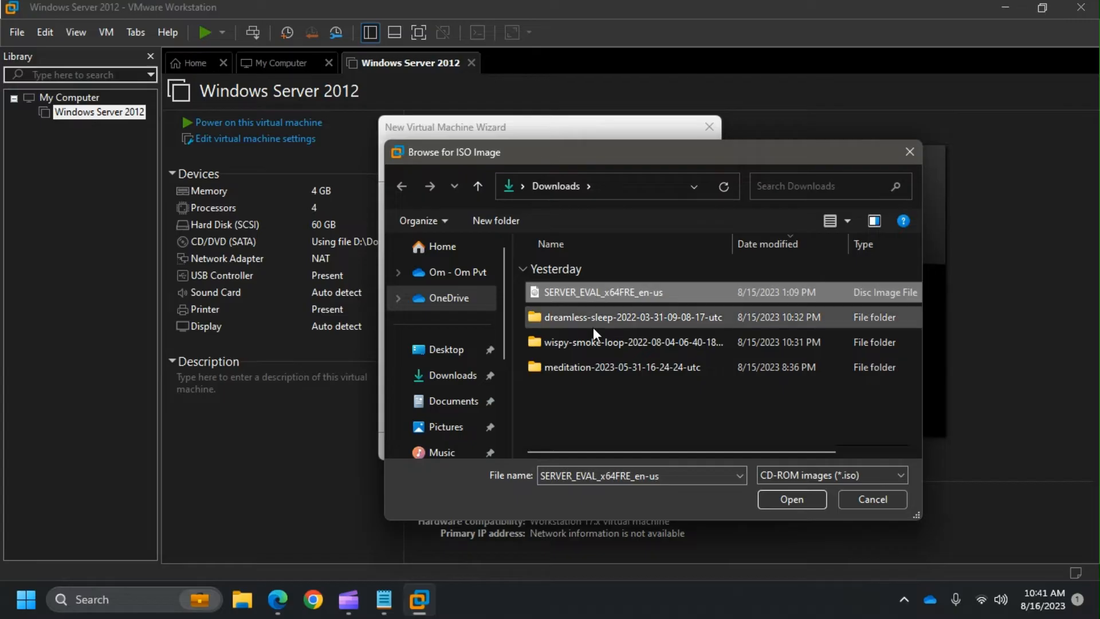
left_click(772, 499)
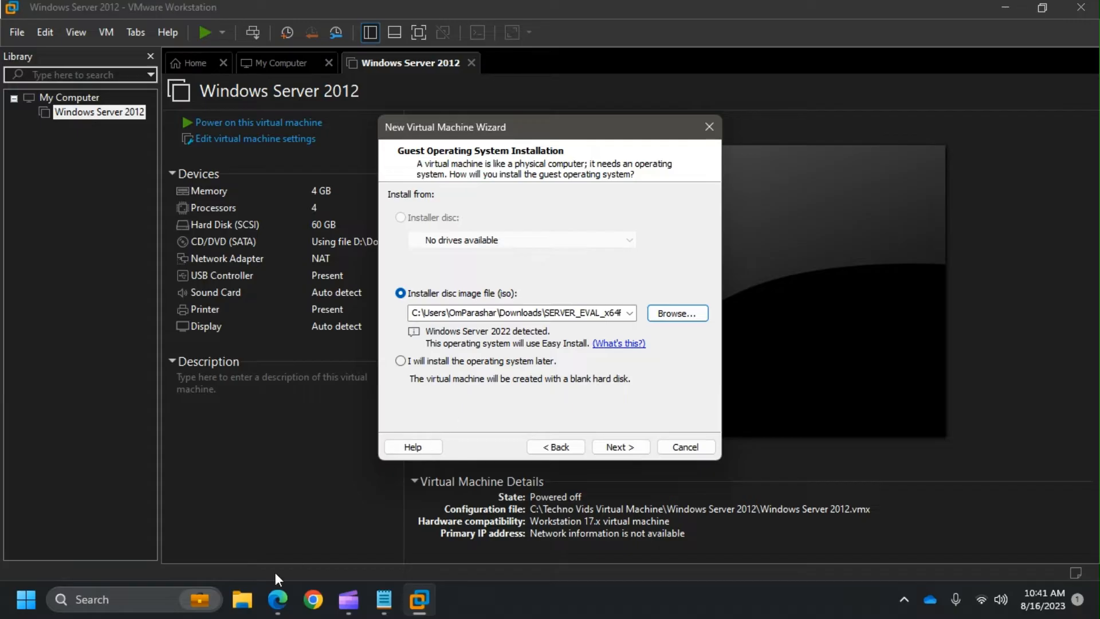
- Open a new Chrome window and search Google for 'microsoft evaluation center'
right_click(313, 605)
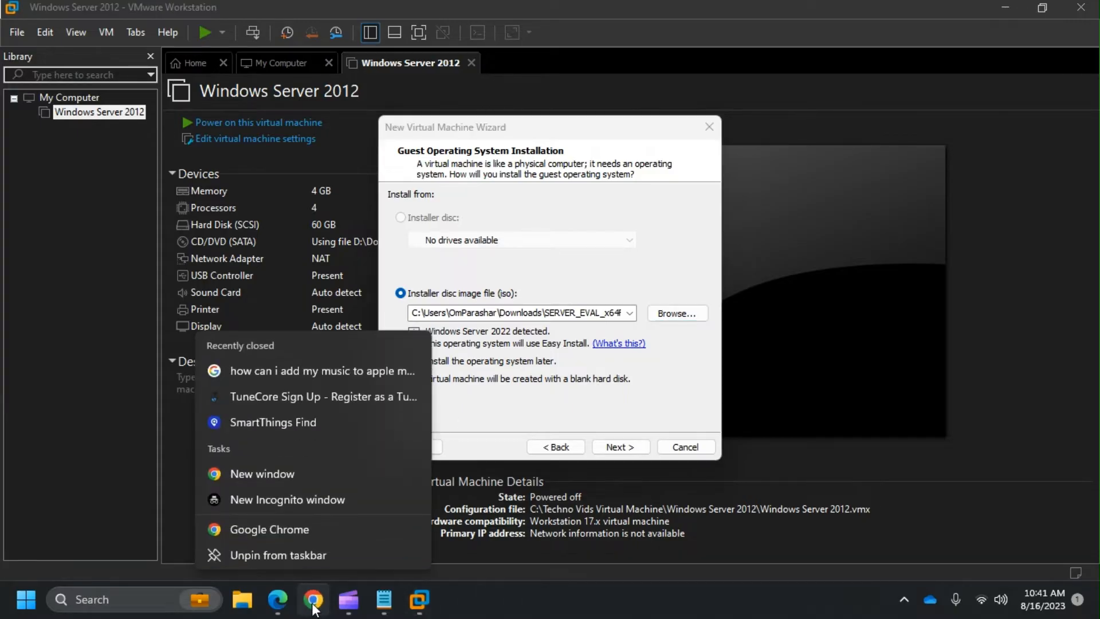
left_click(315, 537)
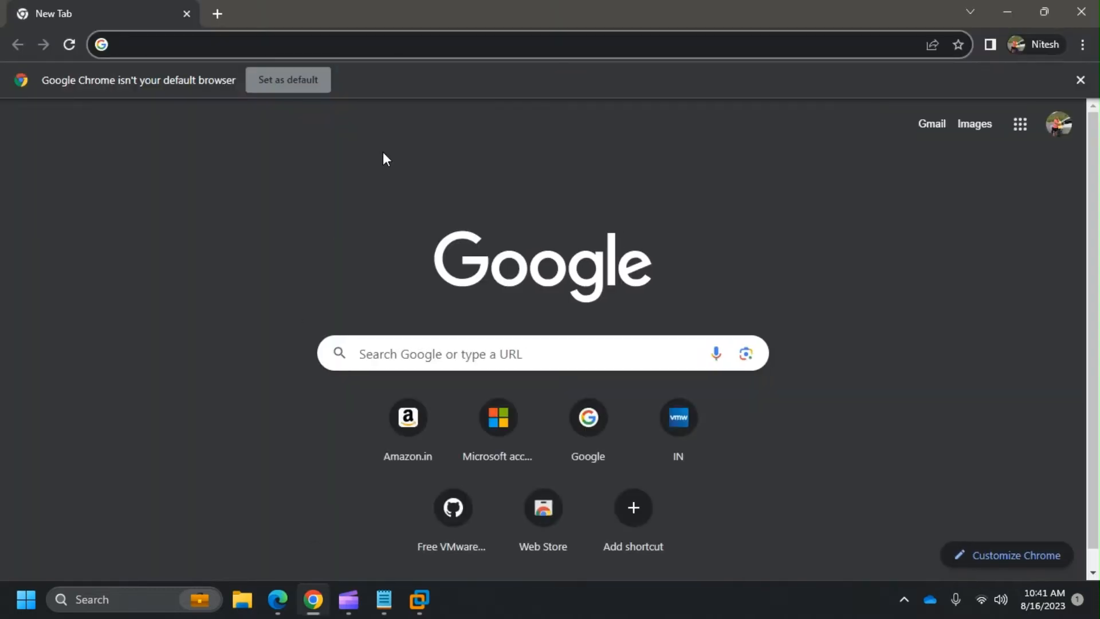
left_click(449, 354)
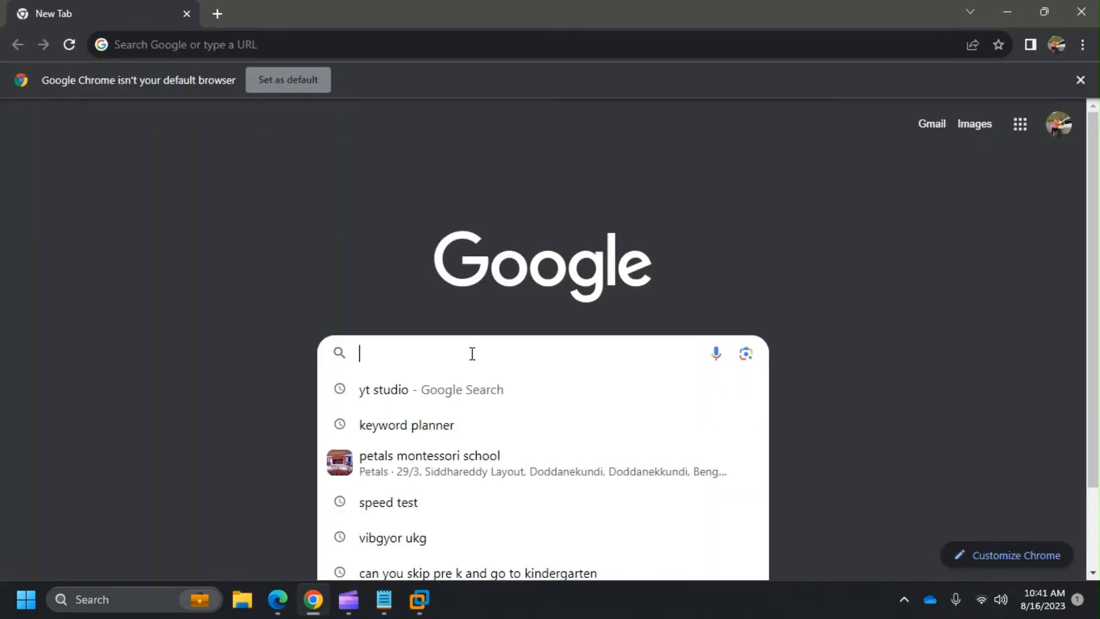
type("Microsoft")
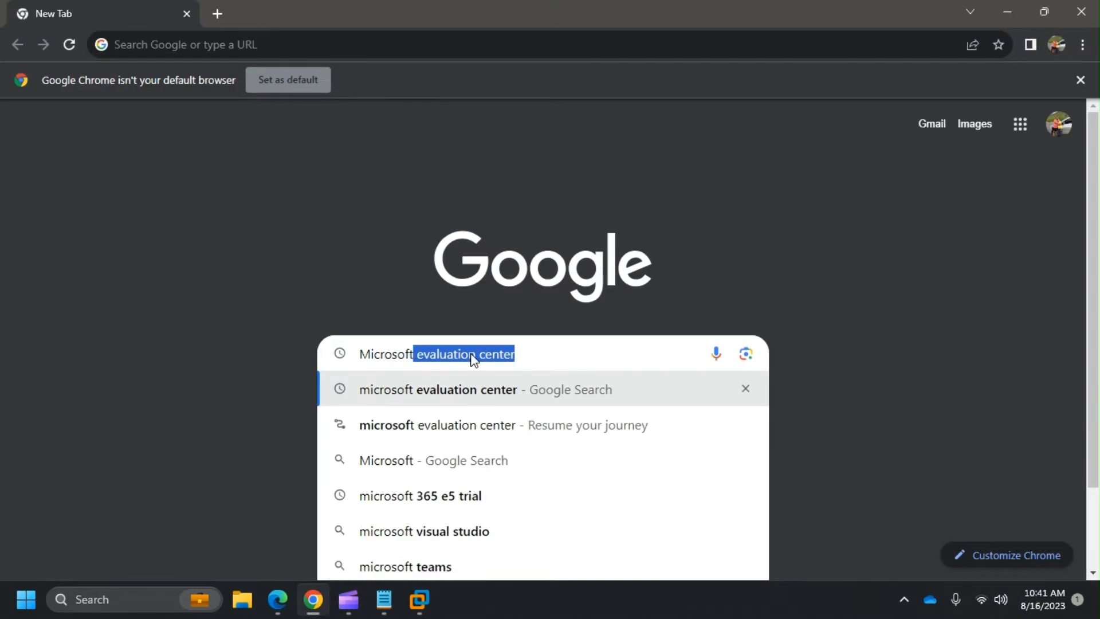
key("Return")
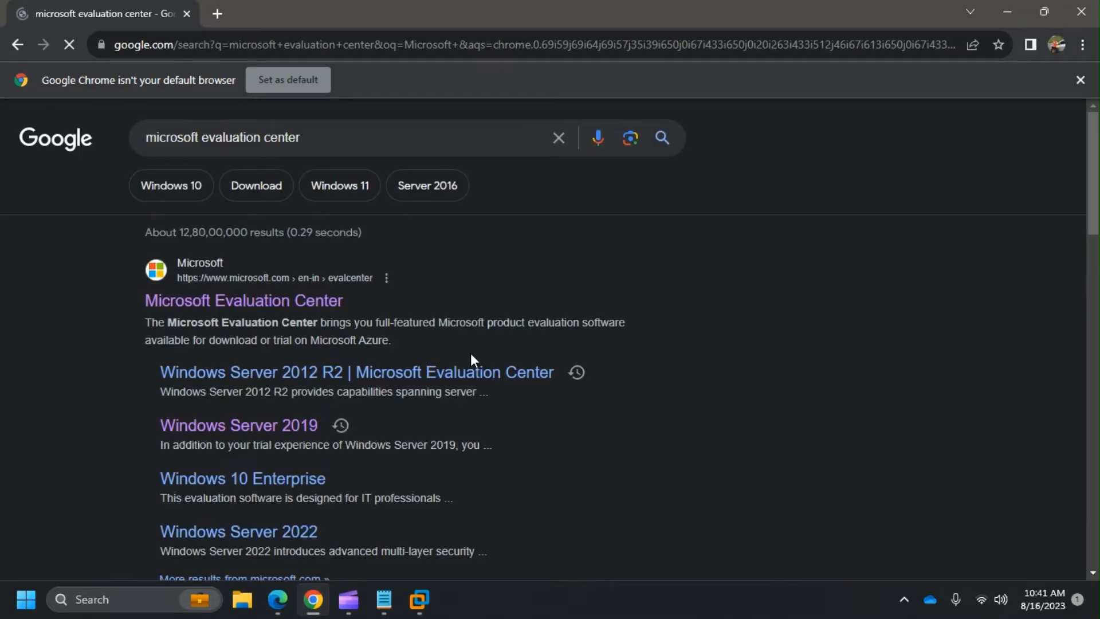
scroll(670, 436, "down", 1)
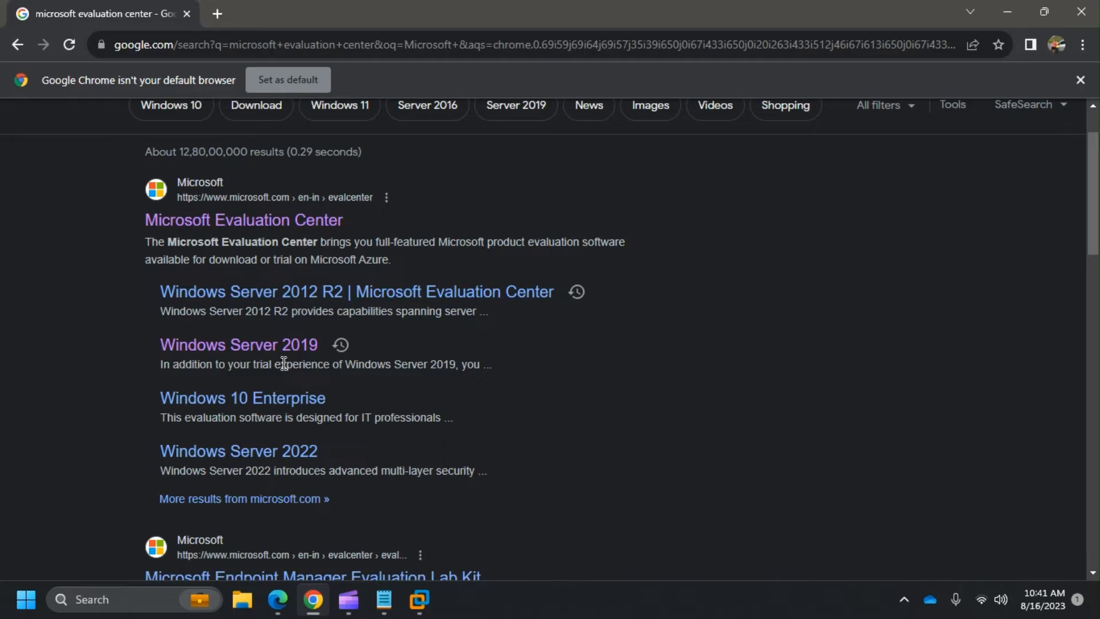
left_click(394, 603)
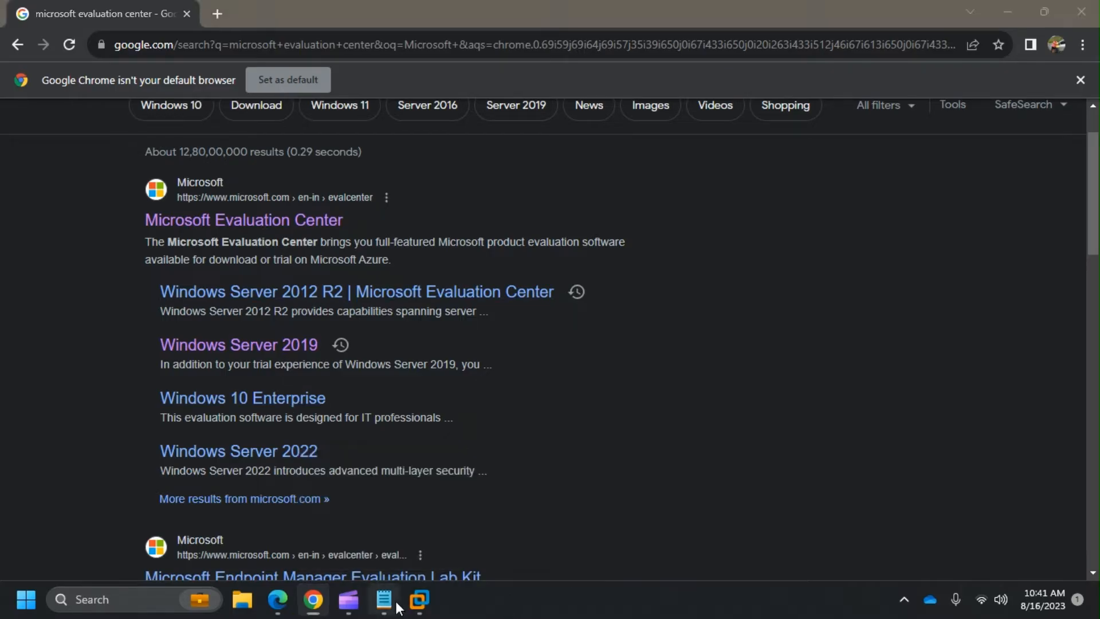
- Add a new '-' bullet below the 4.7 GB download size line, then return to Chrome's results
scroll(438, 373, "down", 4)
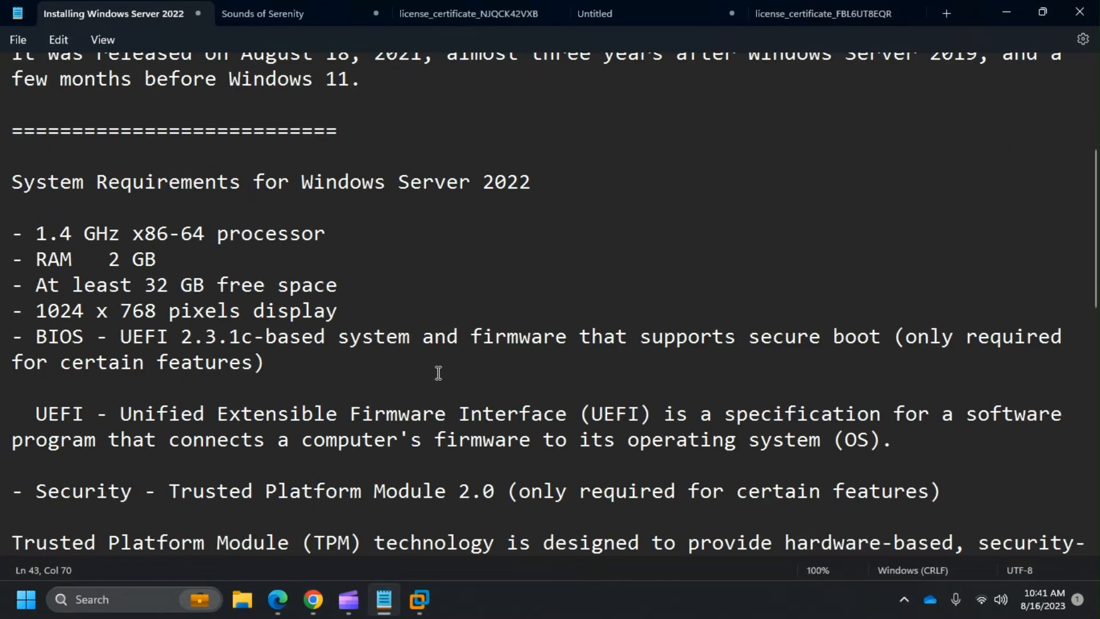
scroll(439, 373, "up", 3)
scroll(438, 371, "down", 6)
scroll(439, 371, "down", 4)
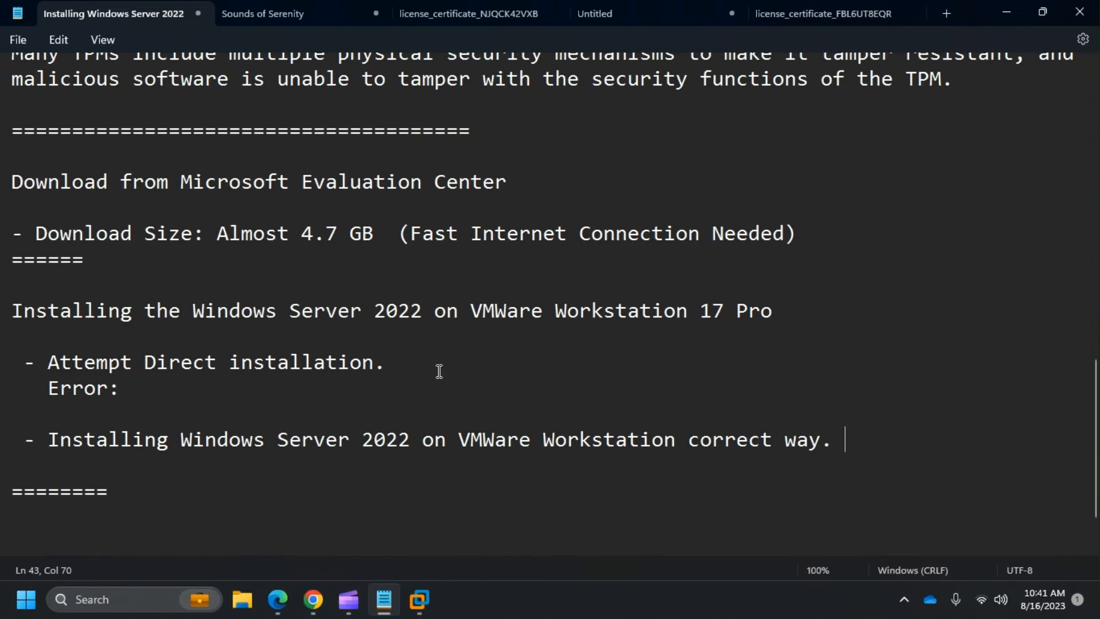
scroll(439, 371, "up", 2)
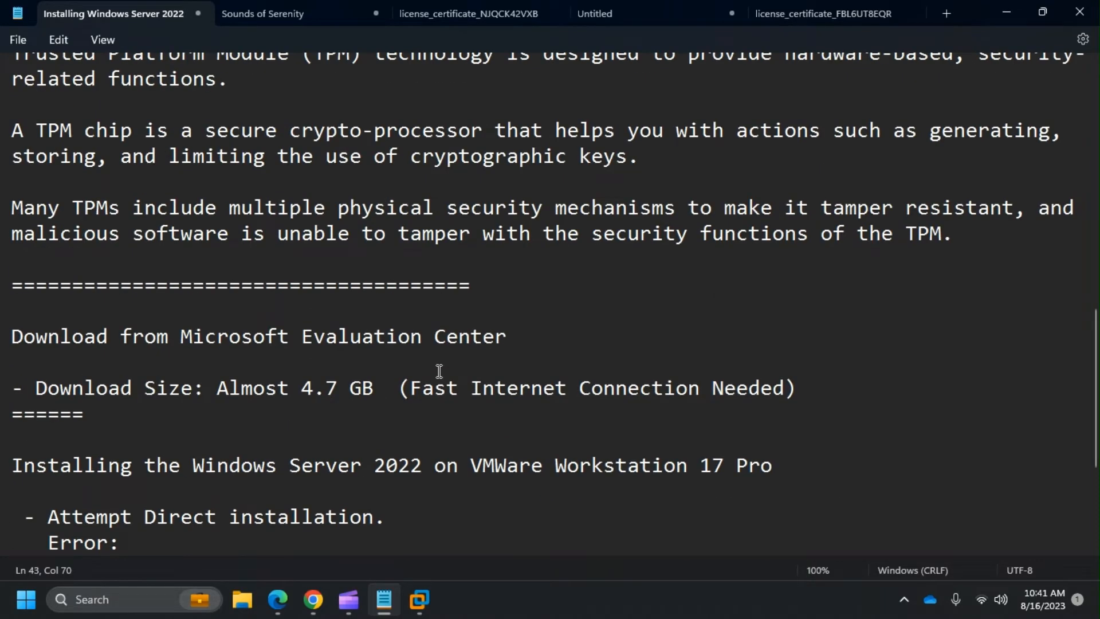
scroll(439, 372, "down", 1)
left_click(809, 312)
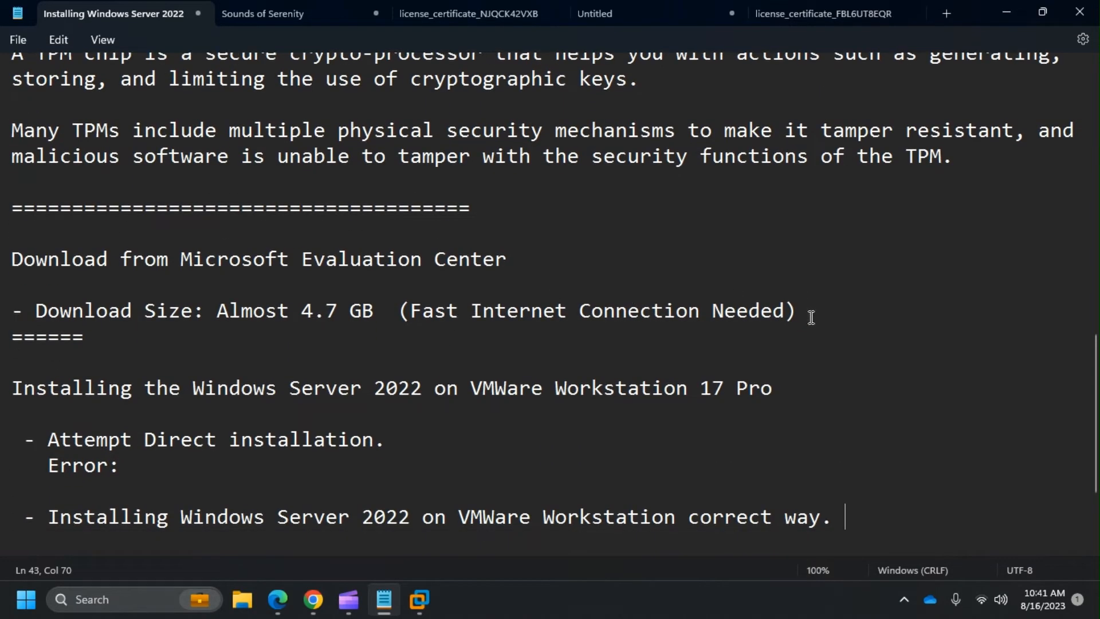
key("Return")
key("Return")
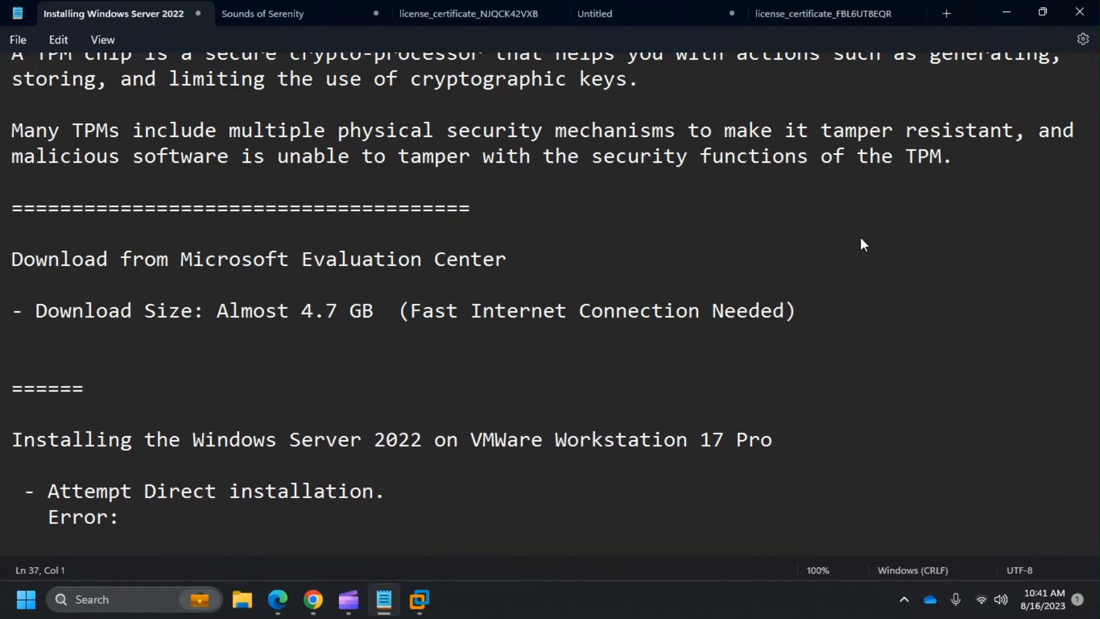
type("-")
key("super+Tab")
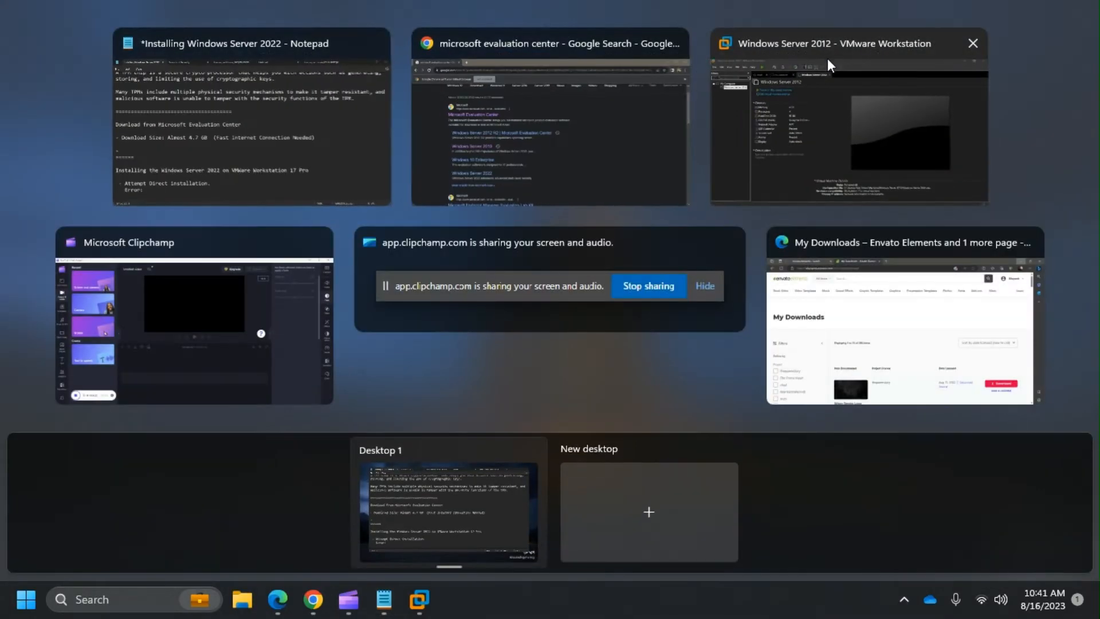
key("Escape")
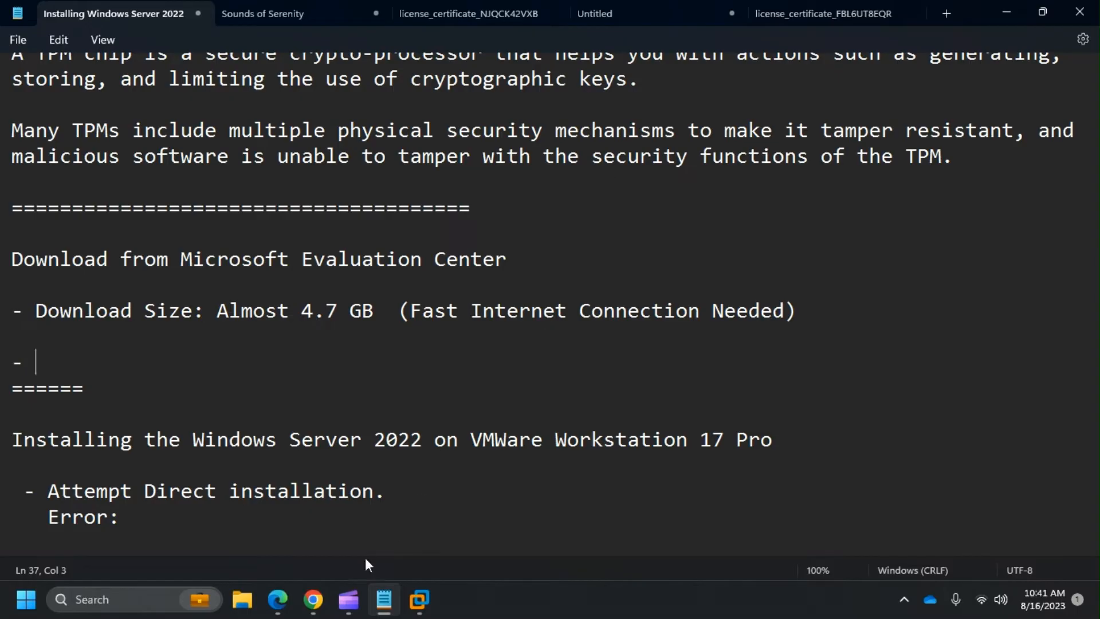
left_click(313, 600)
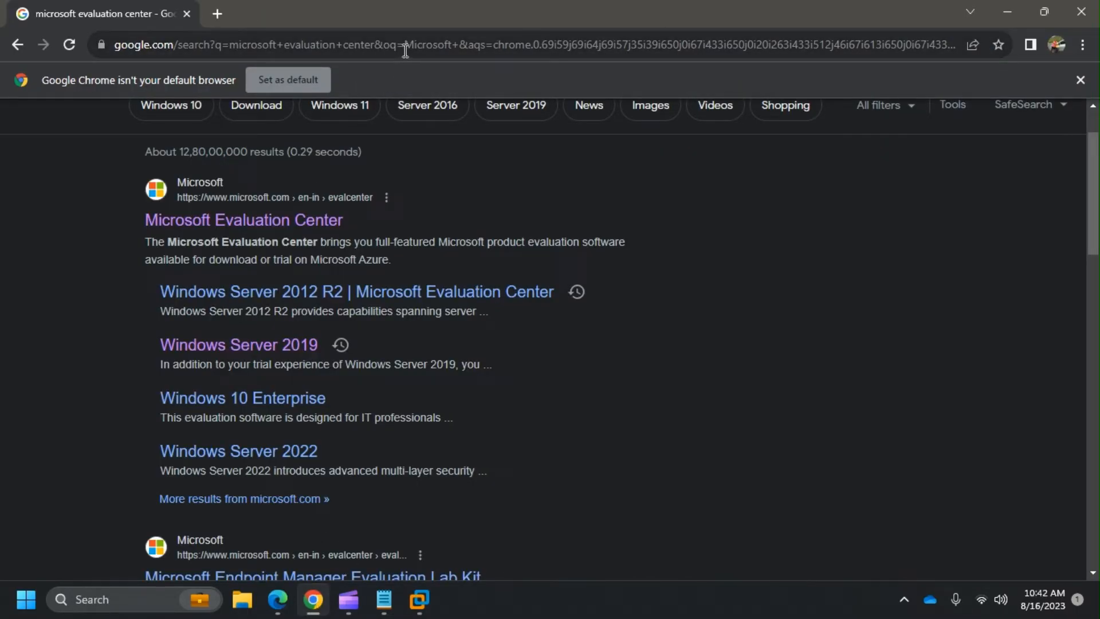
- Open the Microsoft Evaluation Center site and paste its URL into the new Notepad bullet
left_click(269, 224)
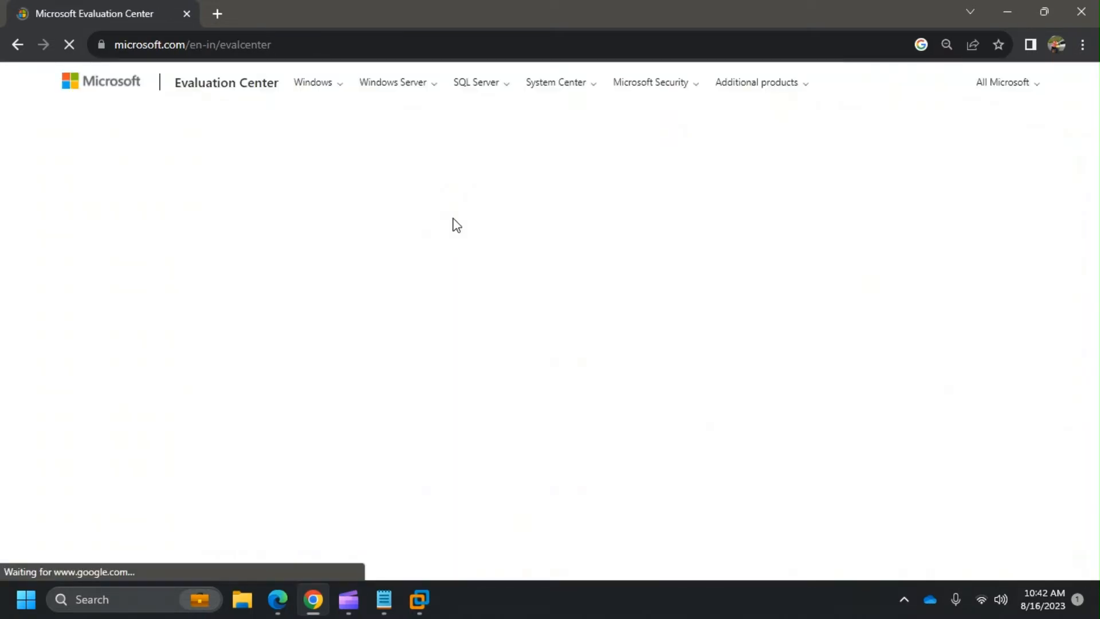
left_click(421, 47)
key("ctrl+c")
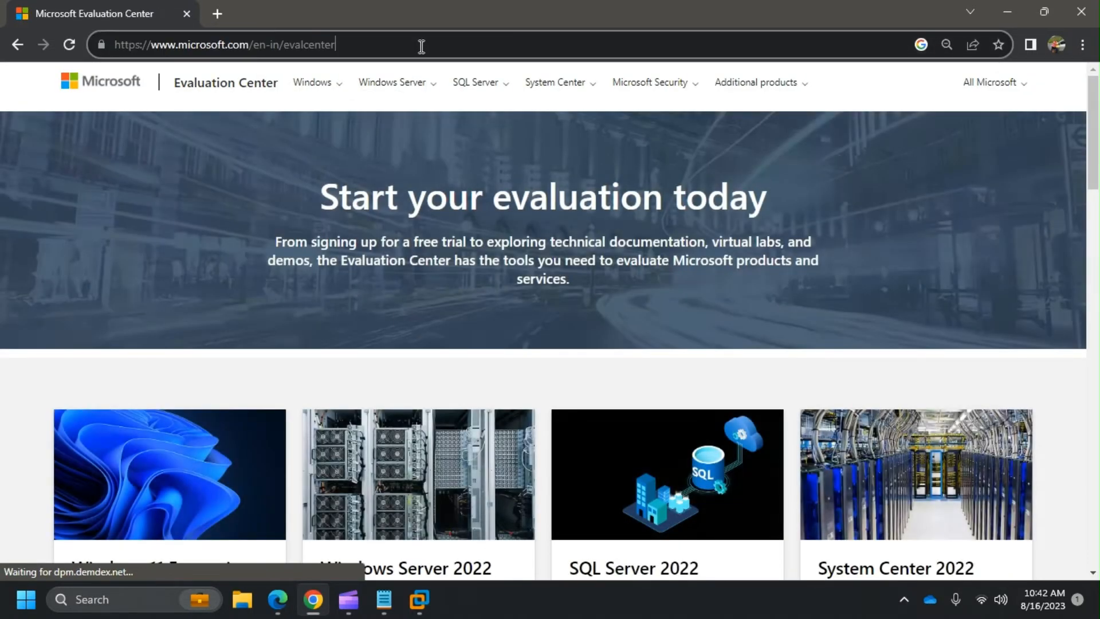
key("super+Tab")
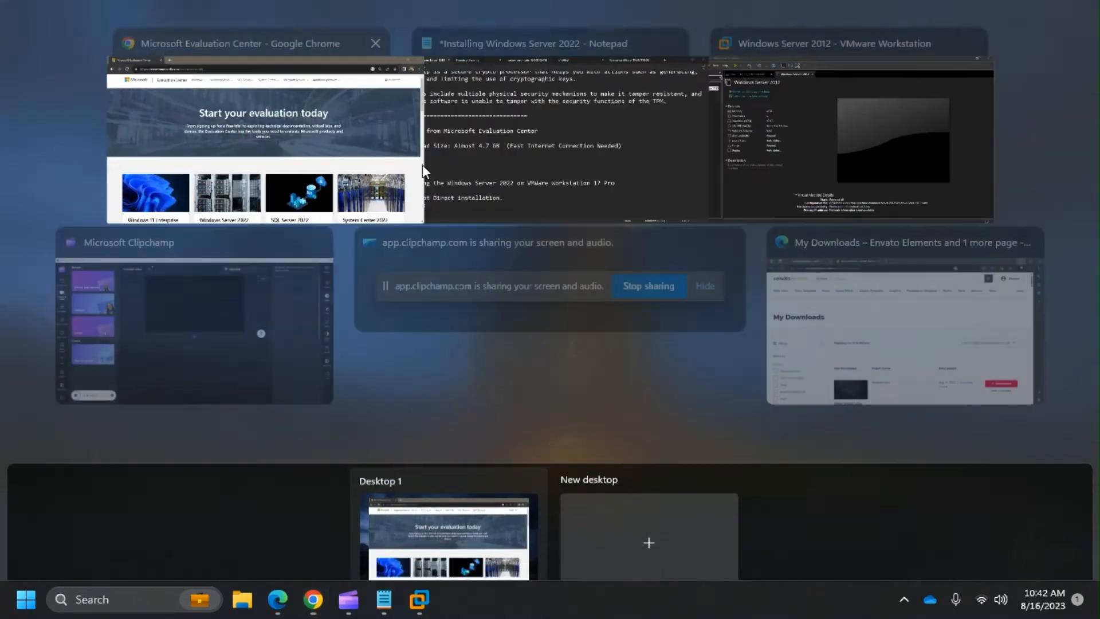
left_click(529, 105)
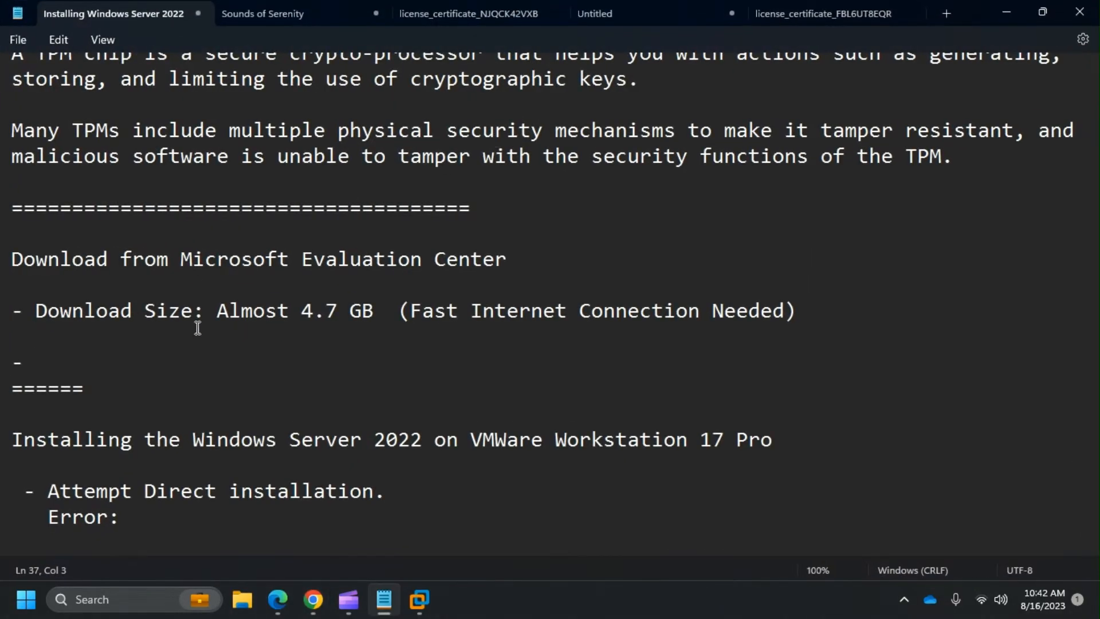
key("ctrl+v")
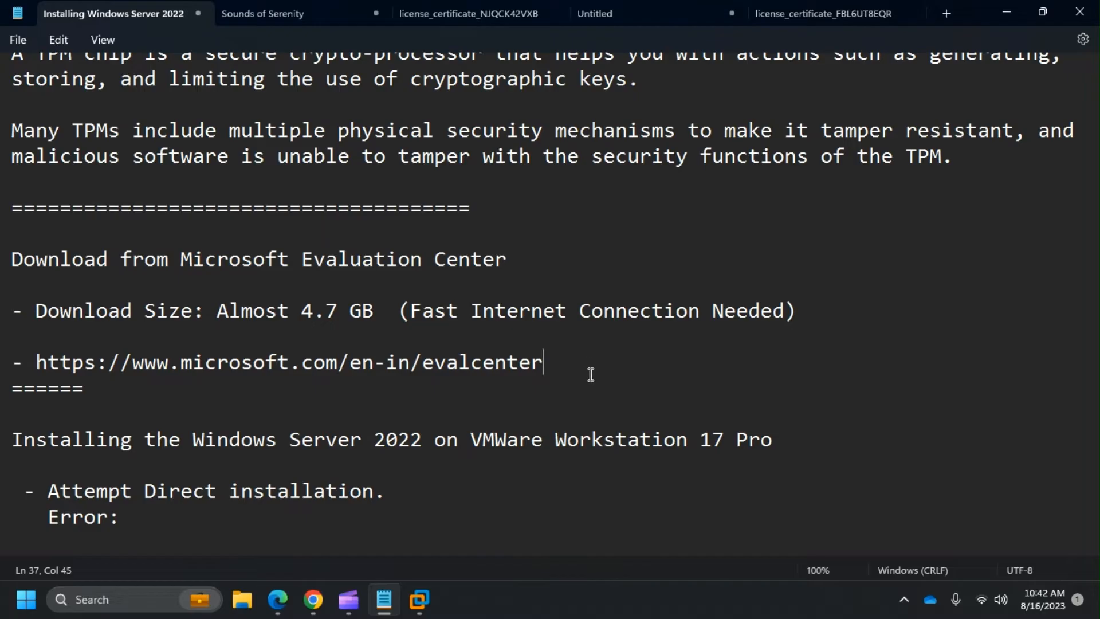
key("super+Tab")
left_click(561, 305)
key("super+Tab")
left_click(510, 177)
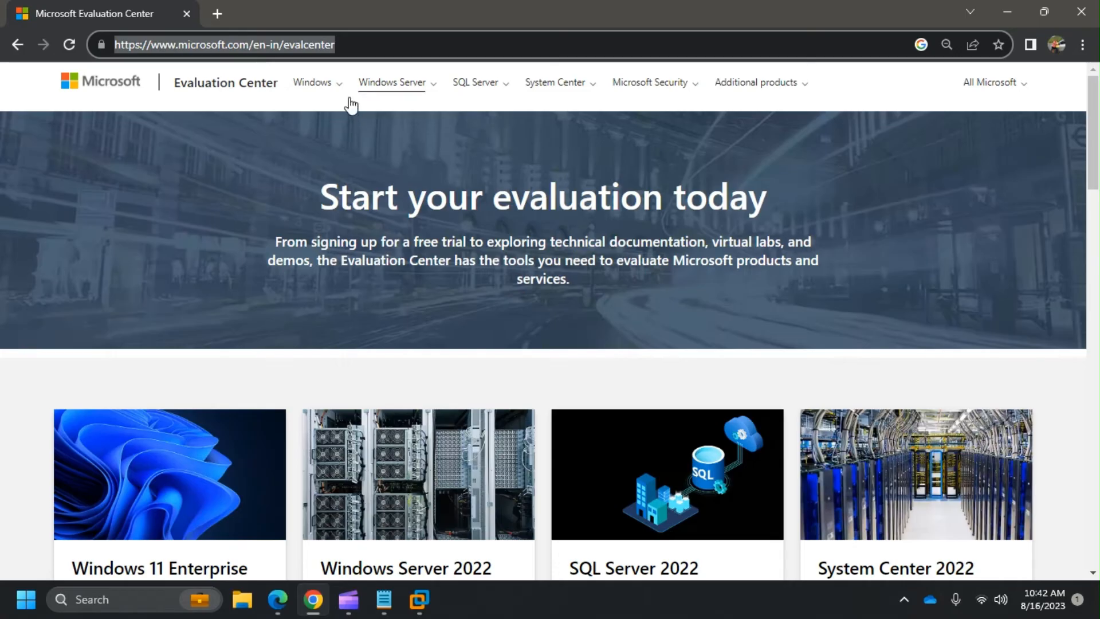
- Go to Windows Server > Windows Server 2022 and open its ISO download form from Get started for free
left_click(400, 89)
left_click(410, 120)
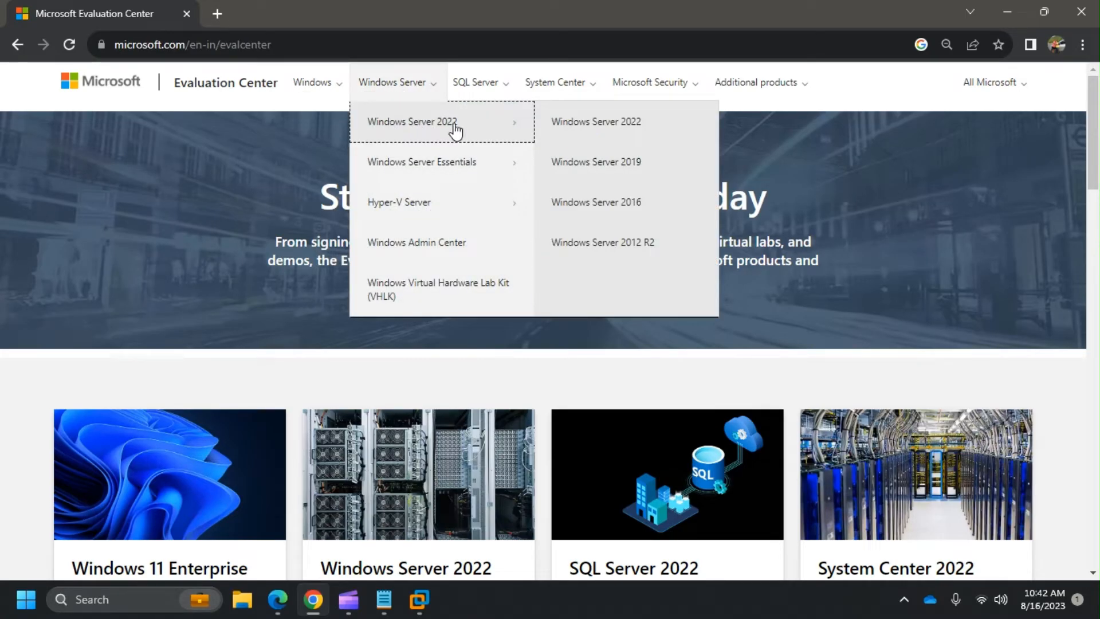
left_click(600, 129)
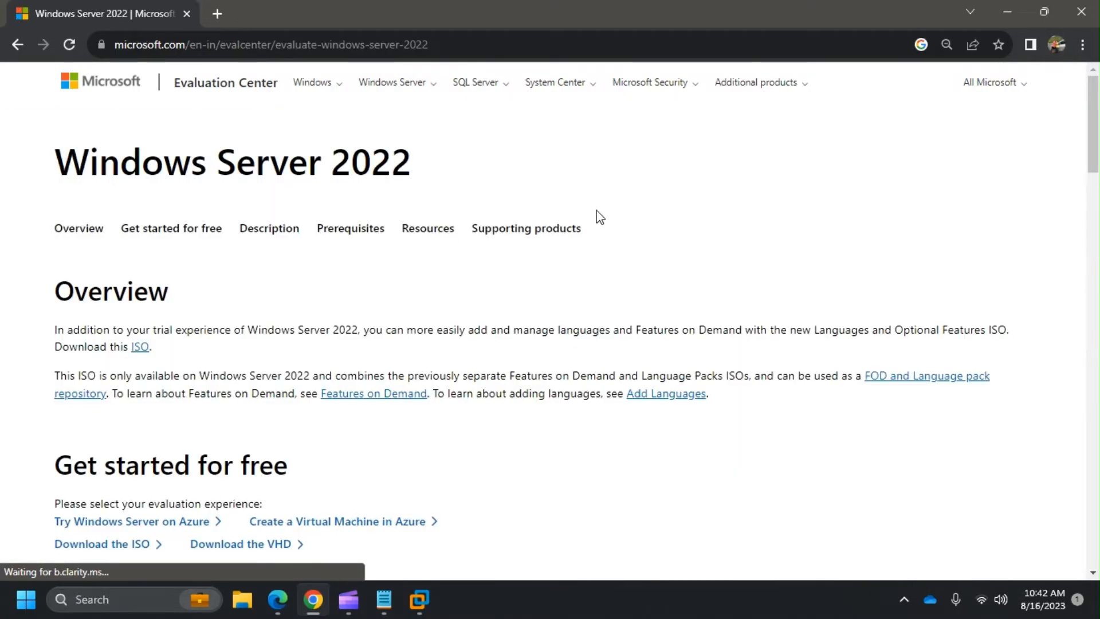
scroll(240, 193, "down", 4)
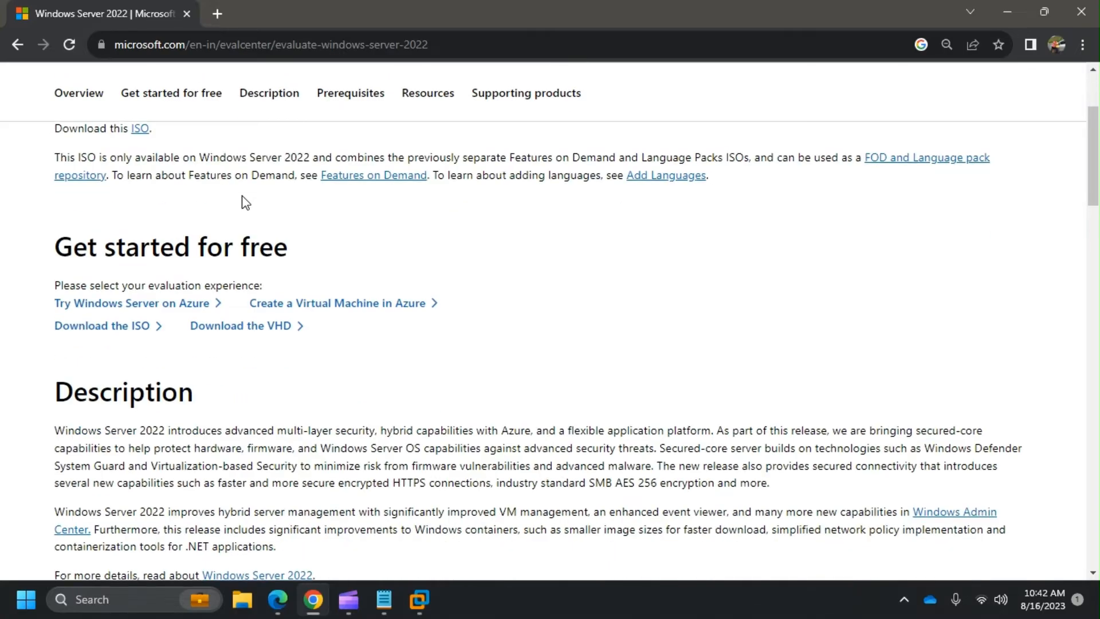
left_click_drag(55, 245, 359, 240)
scroll(596, 264, "down", 1)
left_click(565, 274)
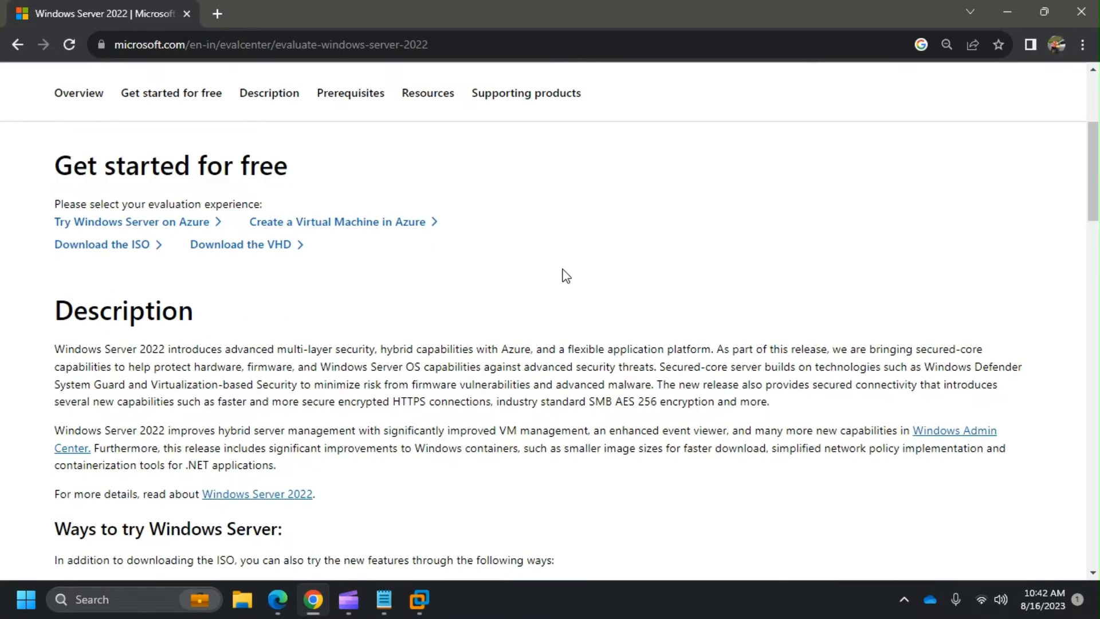
left_click(123, 250)
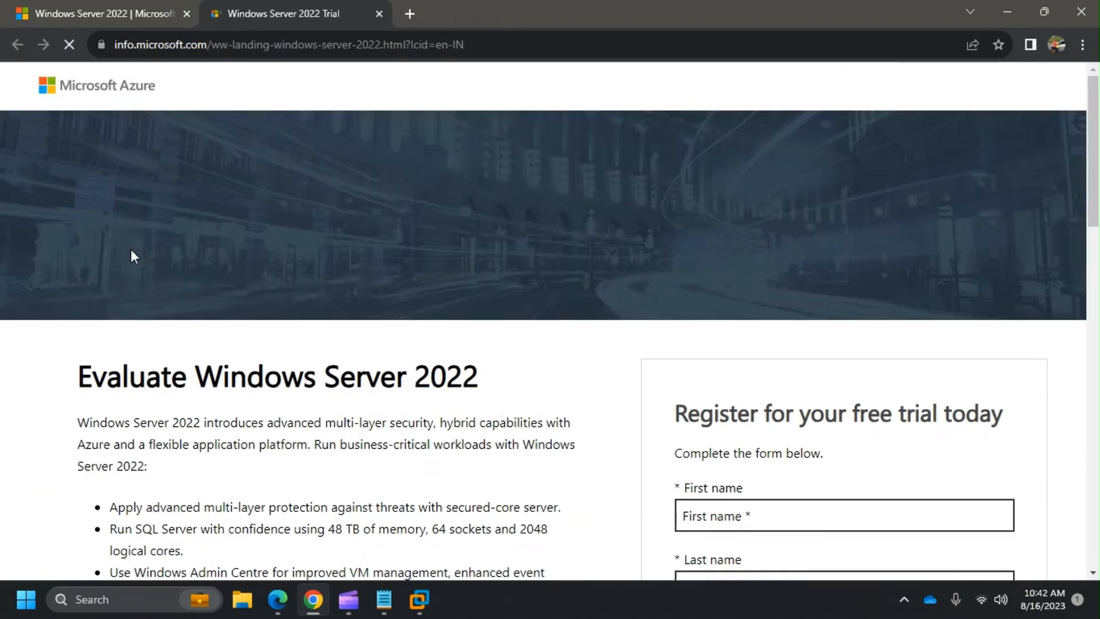
- Fill in first name, last name and e-mail on the trial form from saved suggestions
scroll(370, 255, "down", 3)
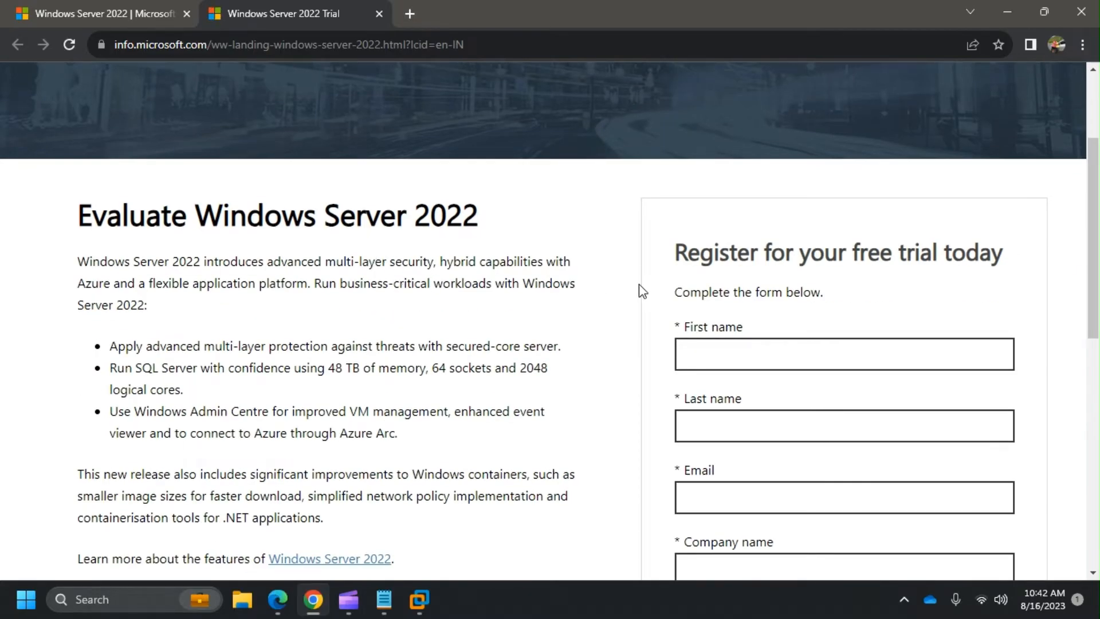
scroll(636, 291, "down", 3)
scroll(633, 296, "down", 5)
scroll(631, 298, "up", 5)
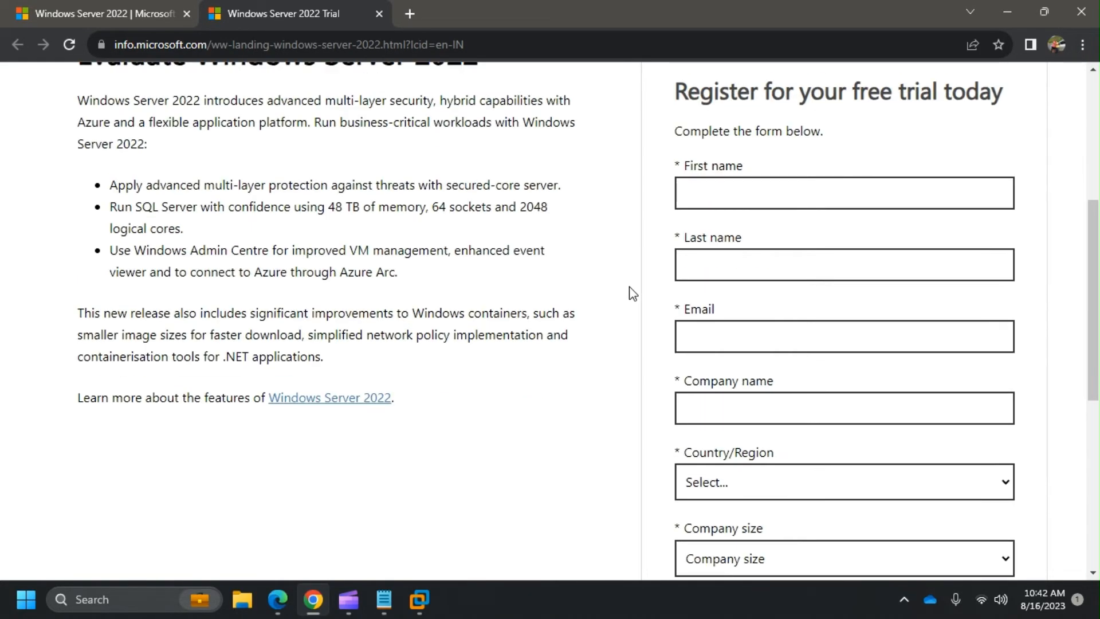
scroll(633, 285, "up", 3)
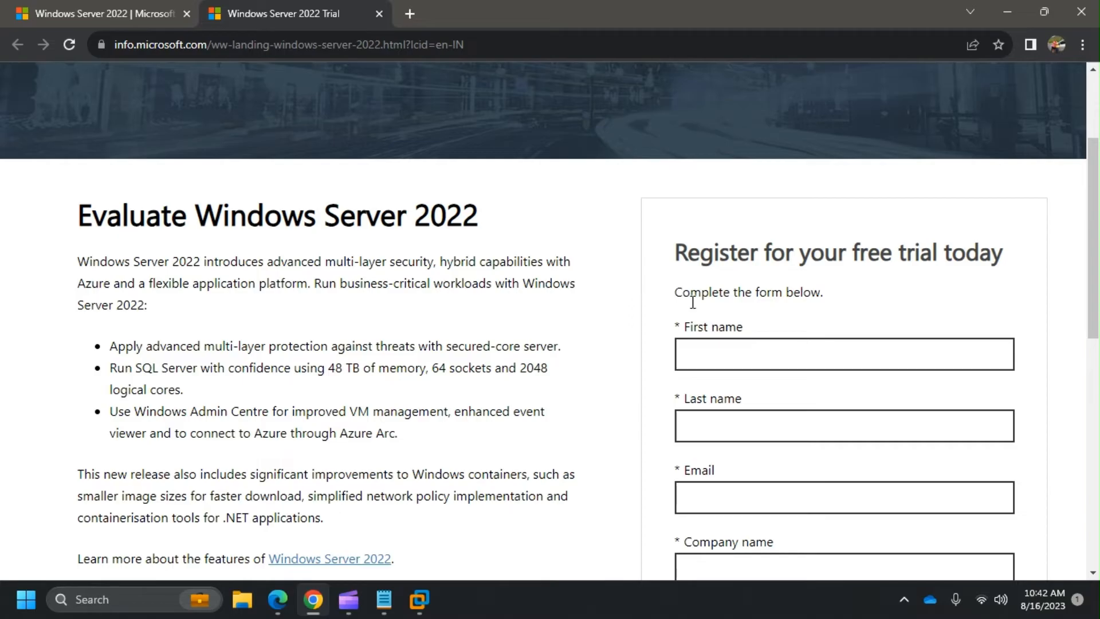
left_click(785, 360)
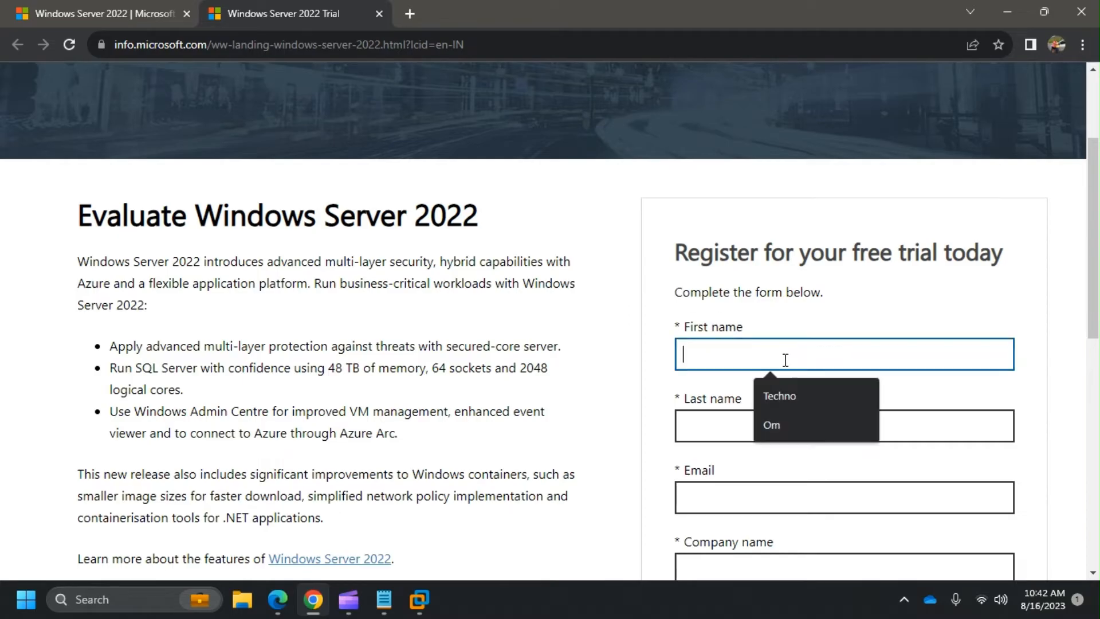
left_click(792, 401)
left_click(788, 425)
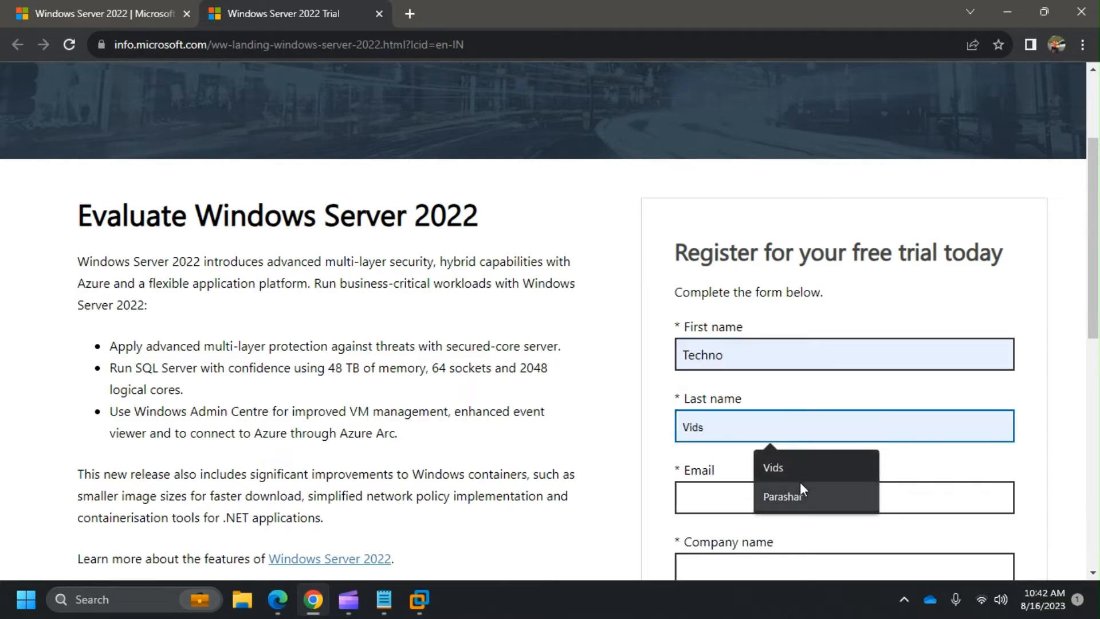
left_click(793, 472)
left_click(797, 496)
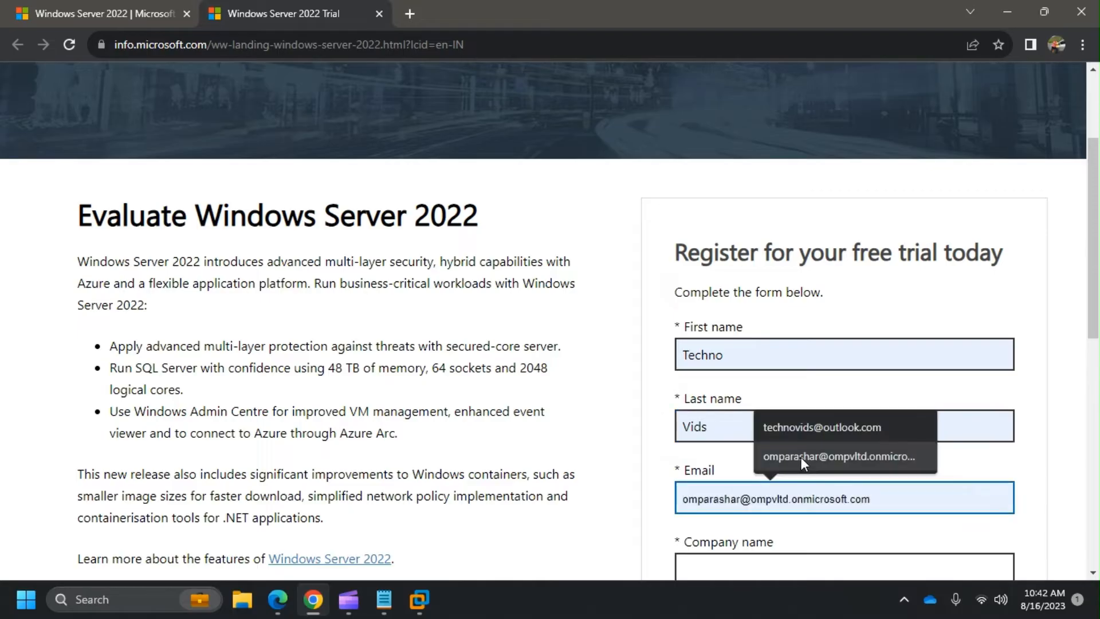
left_click(800, 427)
- Fill in the company name, keep India as country, set company size 1 and job role 'Admin'
scroll(799, 427, "down", 3)
left_click(792, 413)
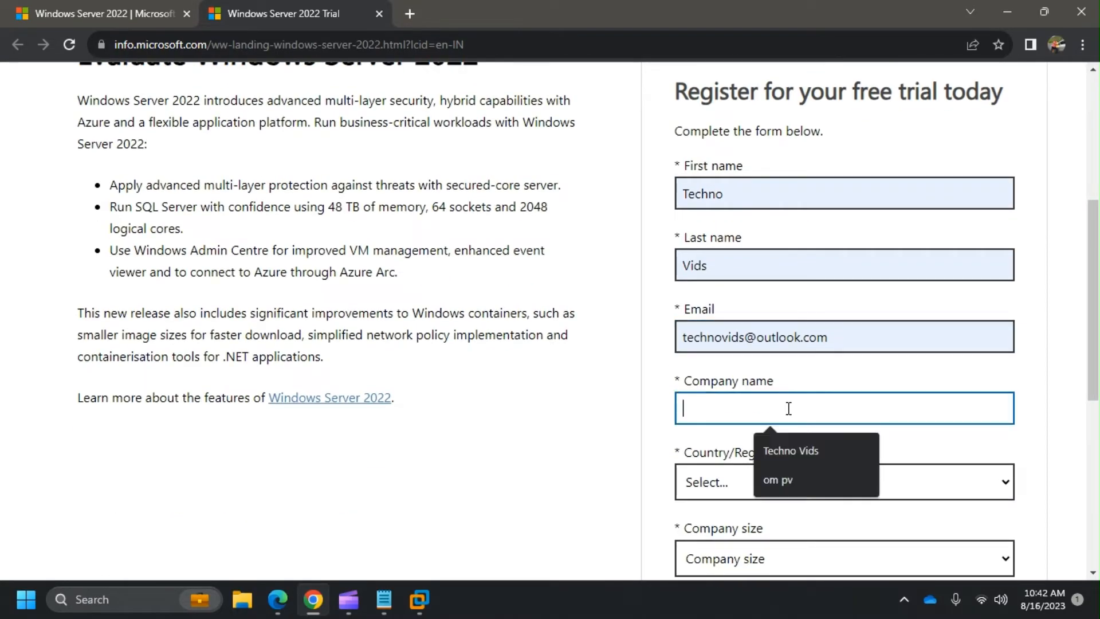
left_click(807, 449)
scroll(806, 449, "down", 1)
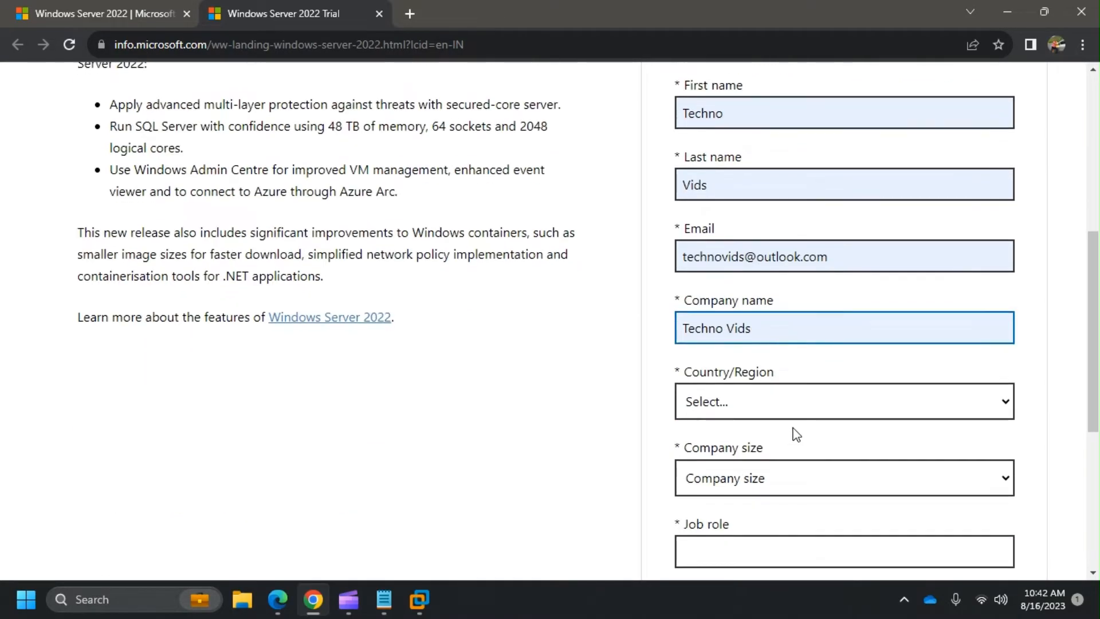
left_click(783, 413)
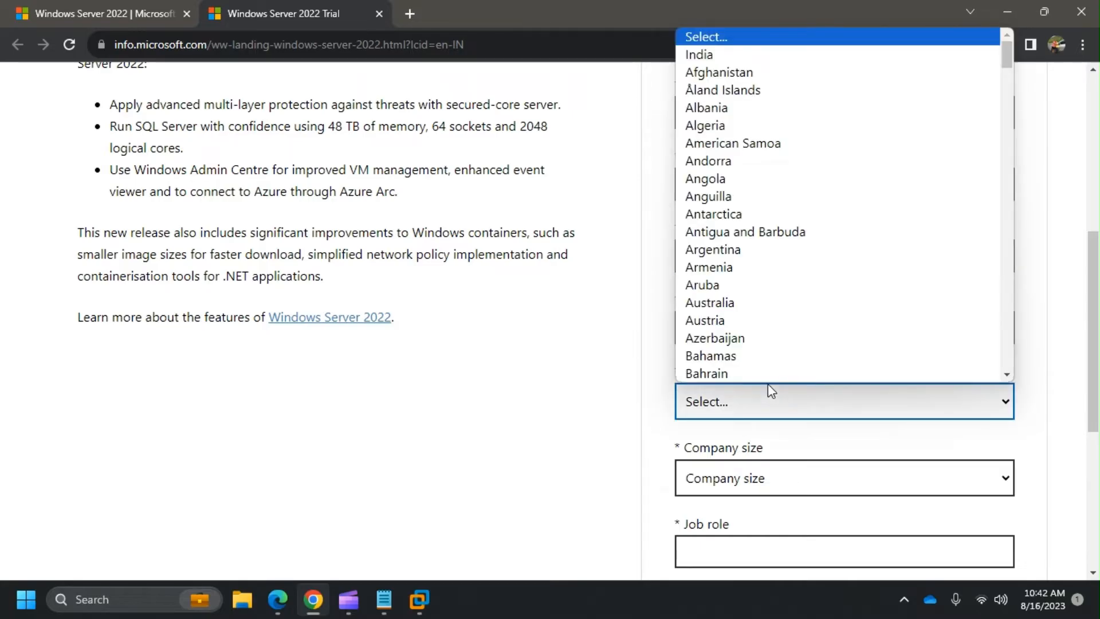
left_click(751, 57)
scroll(816, 352, "down", 4)
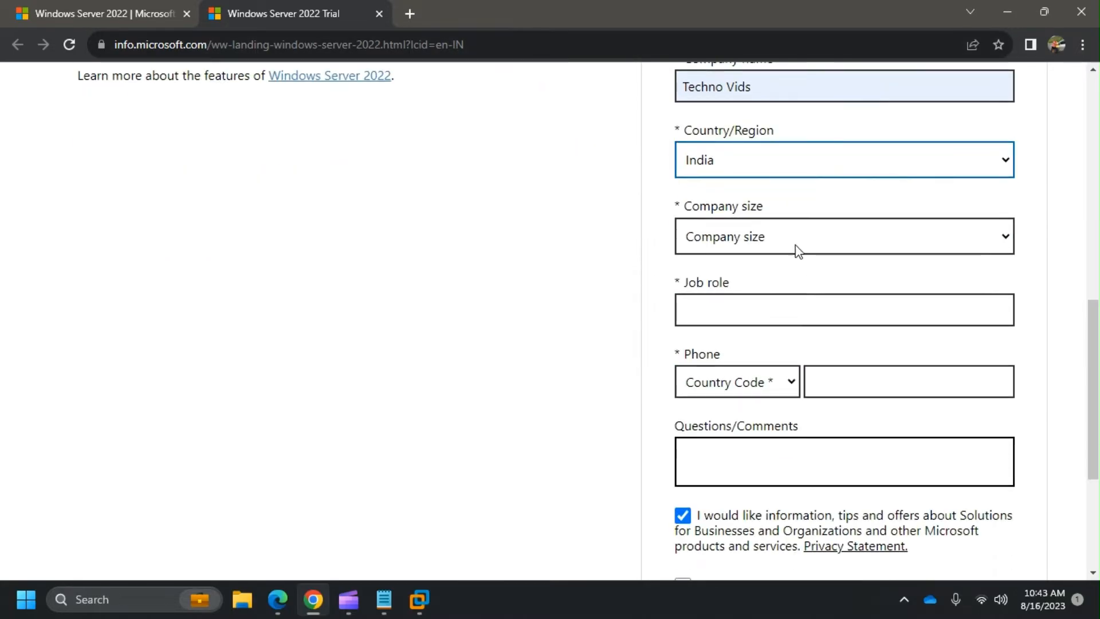
left_click(797, 238)
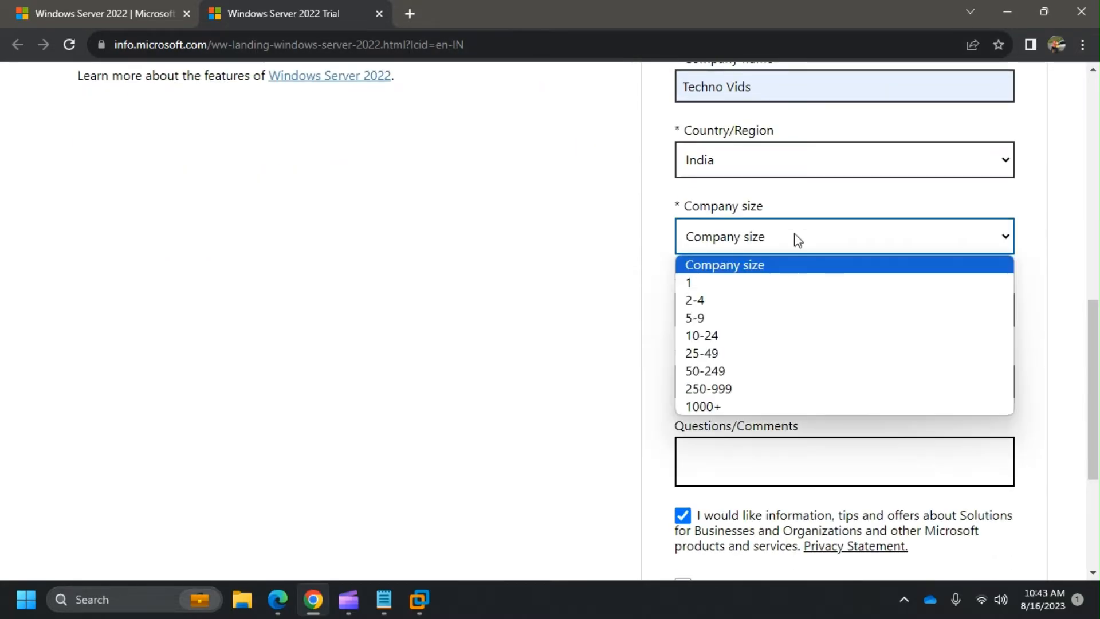
left_click(782, 283)
left_click(761, 319)
type("A")
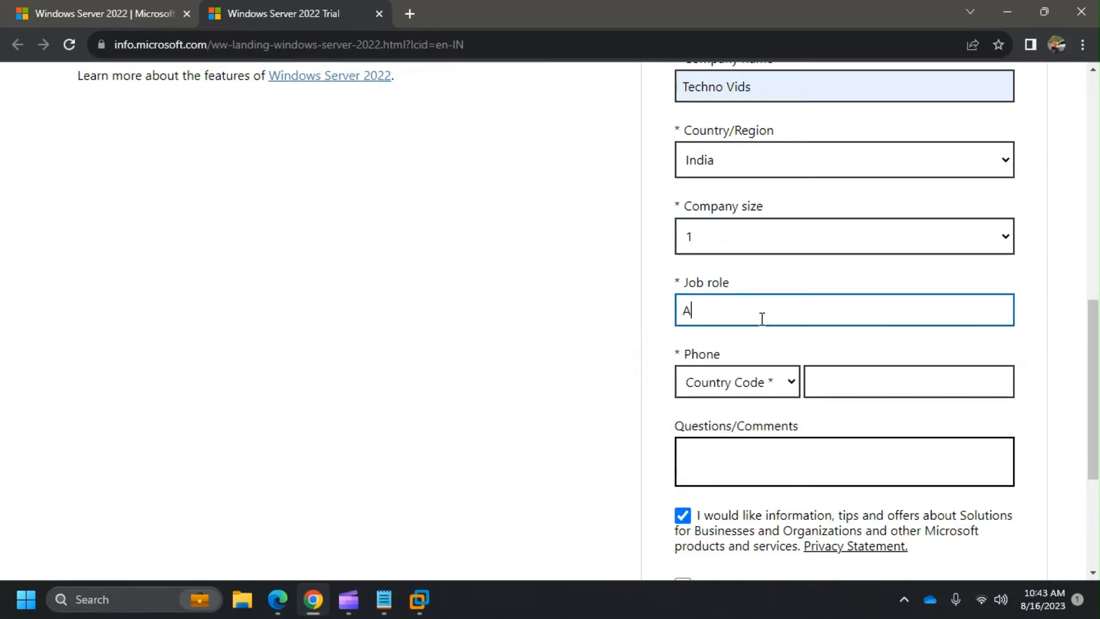
type("dmin")
- Enter the phone number with India (+91) code and submit the registration form
left_click(789, 383)
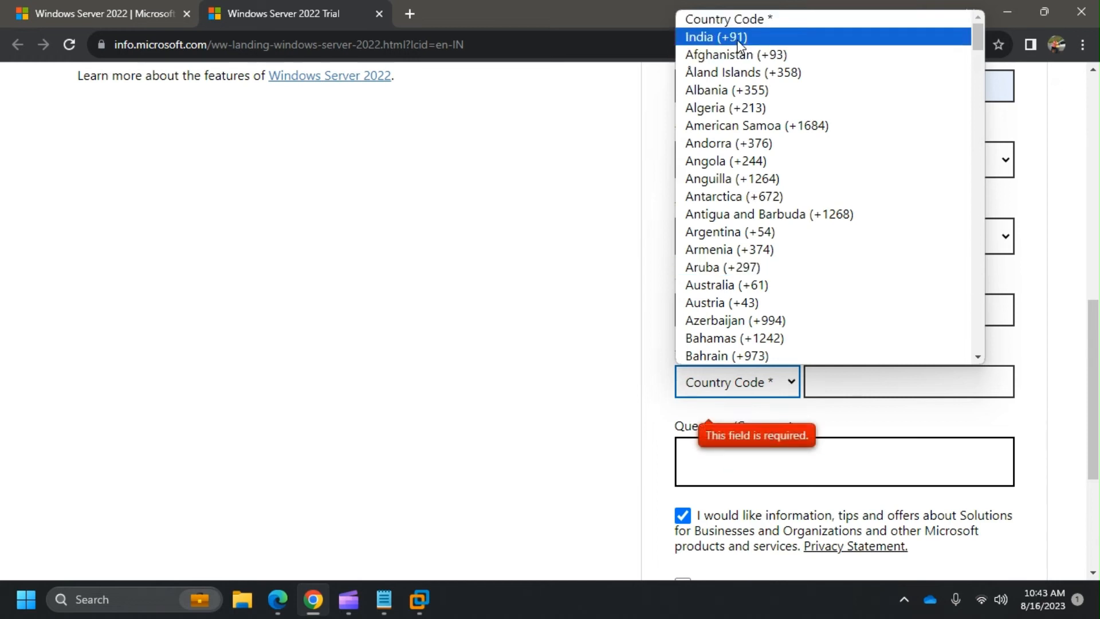
left_click(739, 37)
left_click(902, 383)
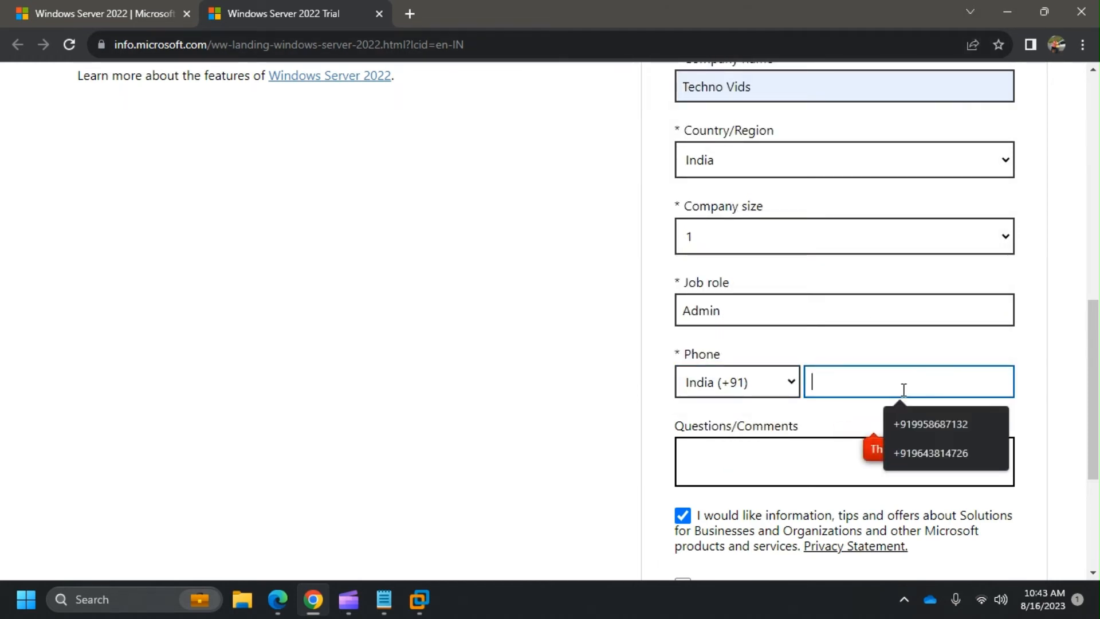
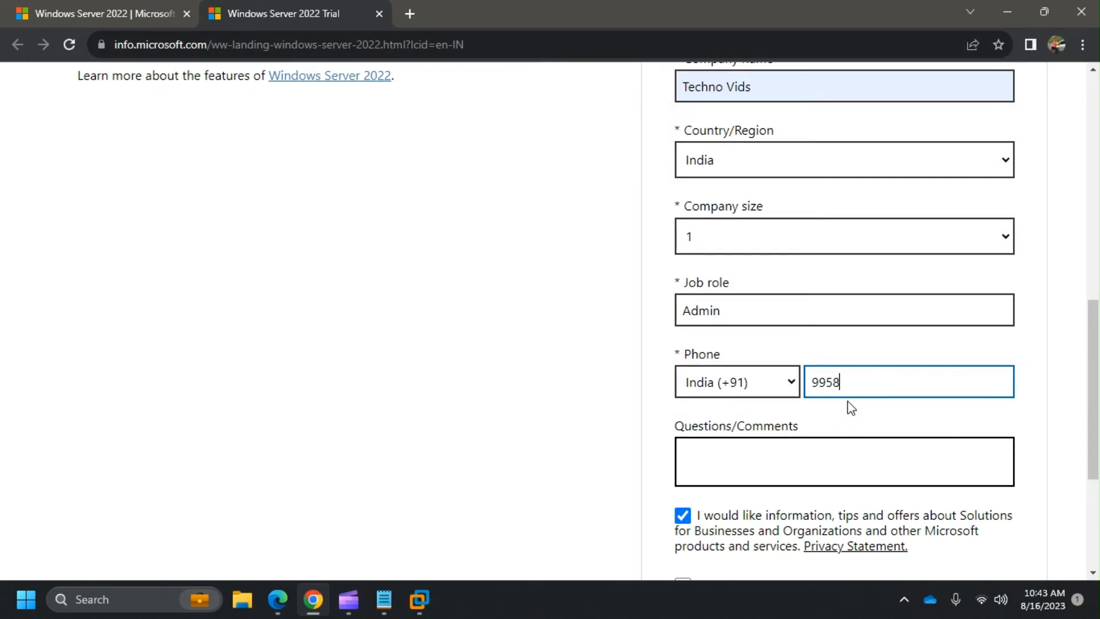
left_click(763, 452)
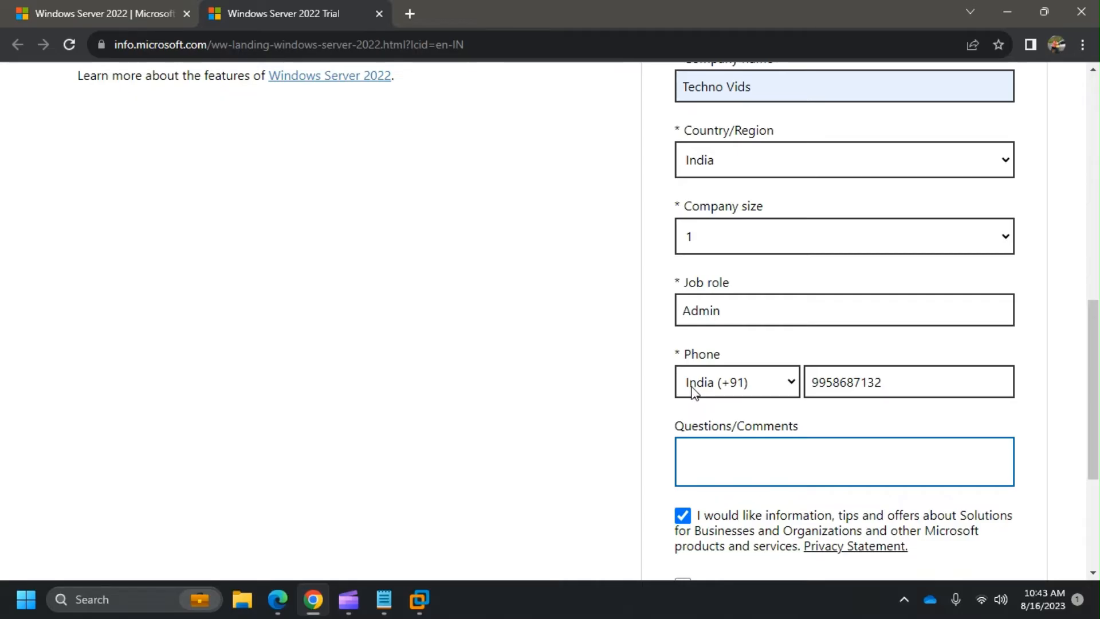
scroll(693, 392, "down", 4)
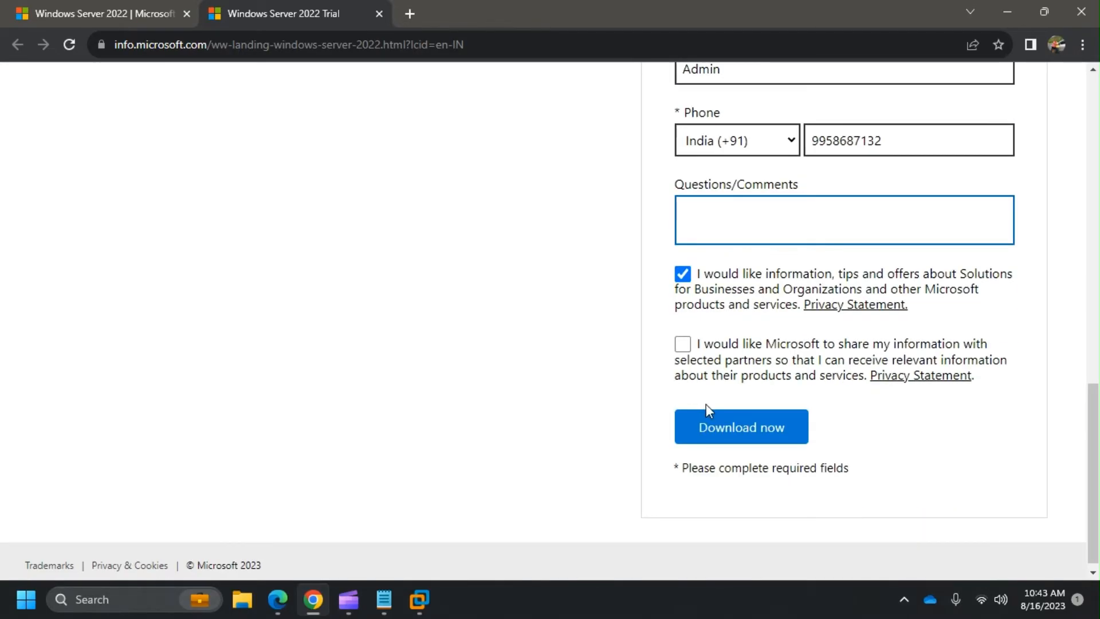
left_click(683, 344)
left_click(718, 427)
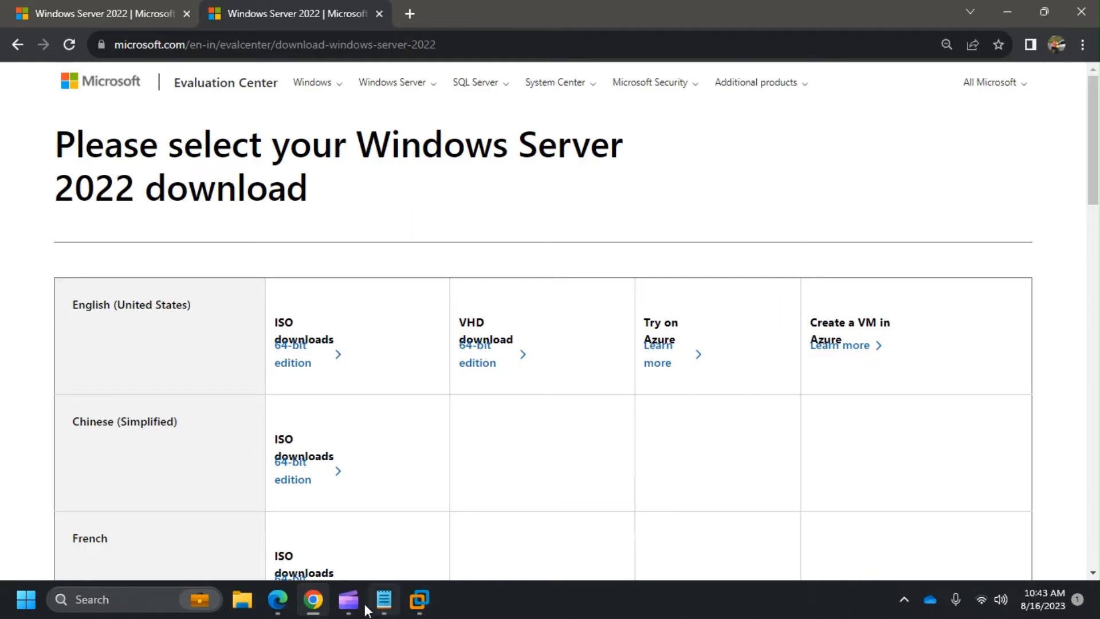
- Start the English 64-bit ISO download, then cancel it in Chrome's downloads list
mouse_move(348, 599)
left_click(412, 527)
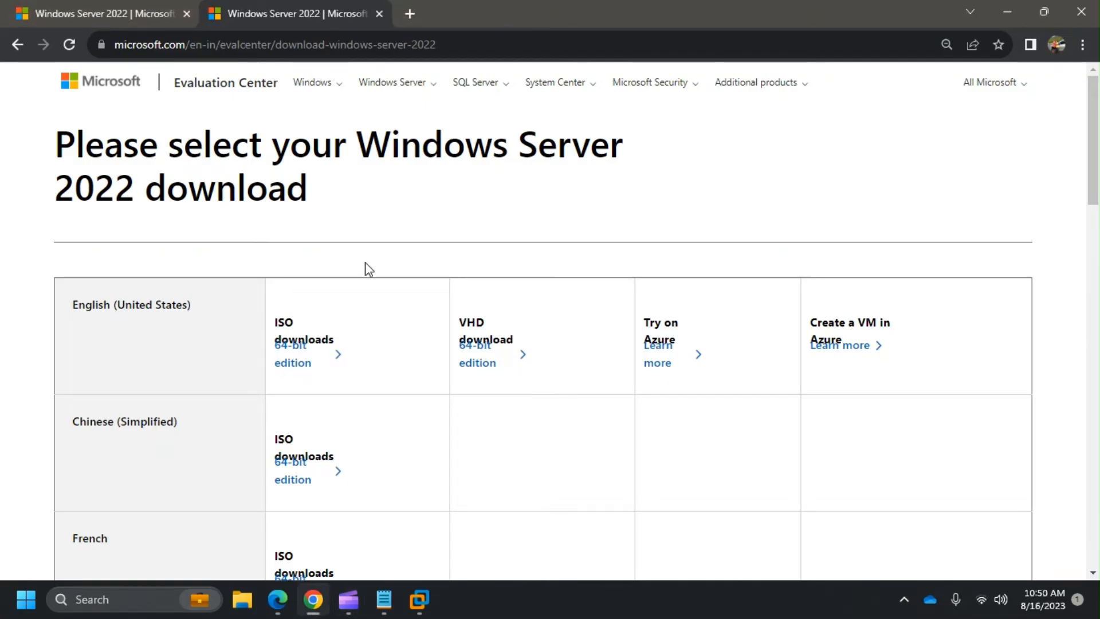
left_click(294, 367)
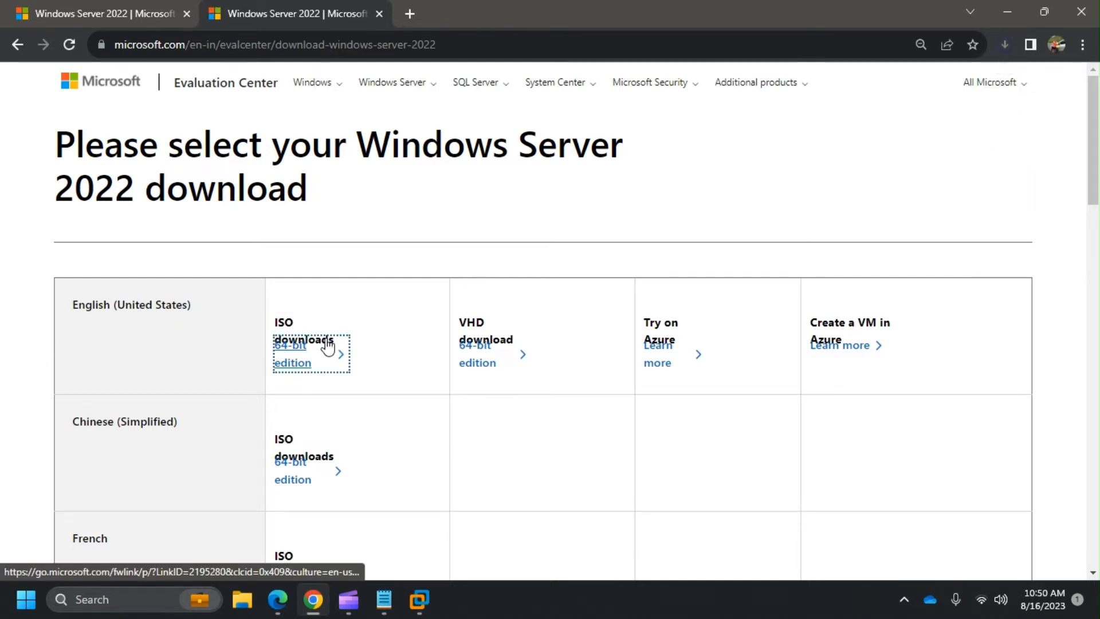
left_click(1004, 45)
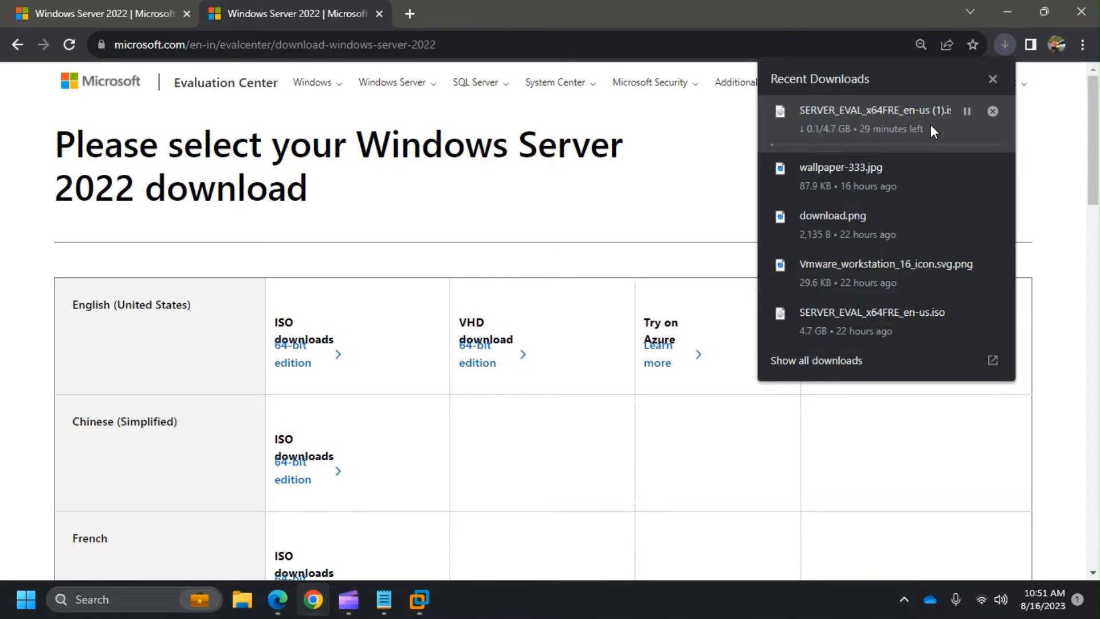
left_click(993, 111)
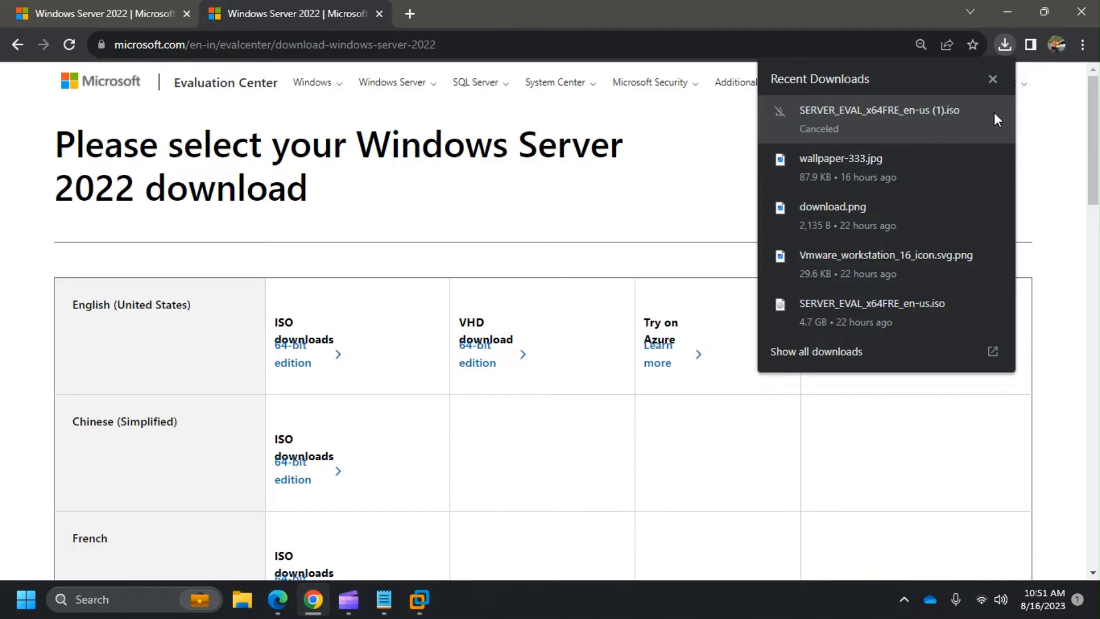
left_click(994, 82)
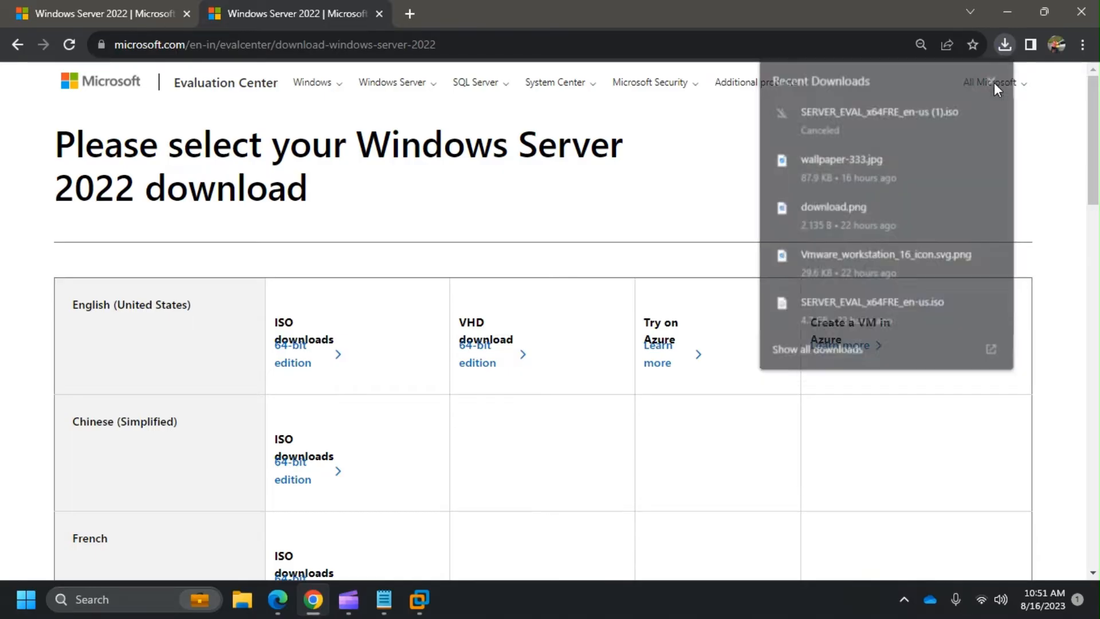
left_click(419, 600)
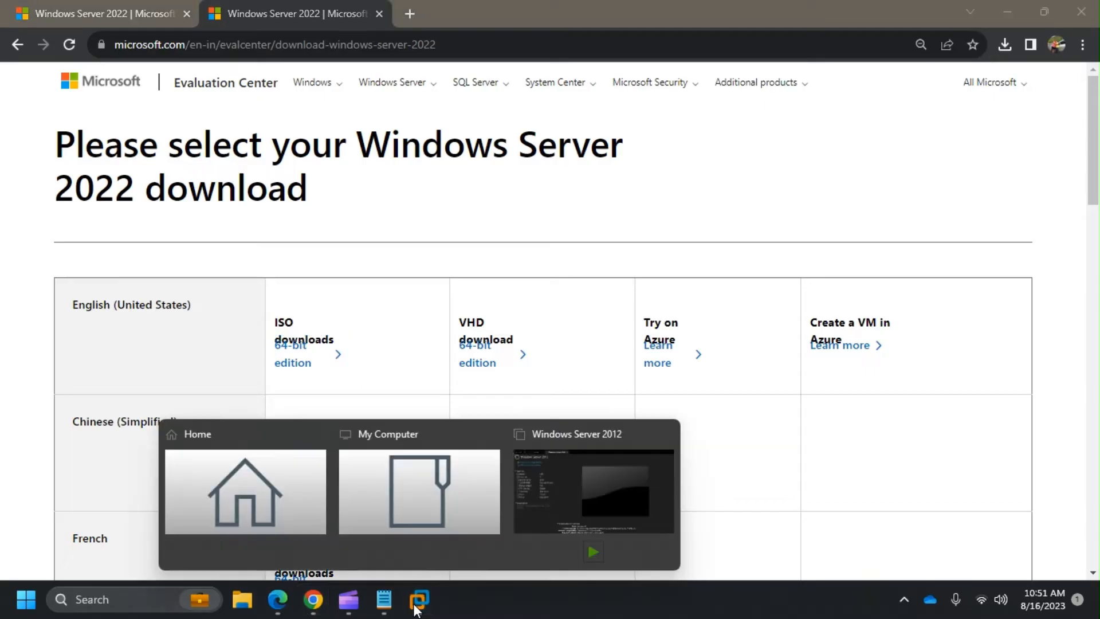
- Continue with the detected ISO, replace the full name, and proceed without a product key
left_click(607, 489)
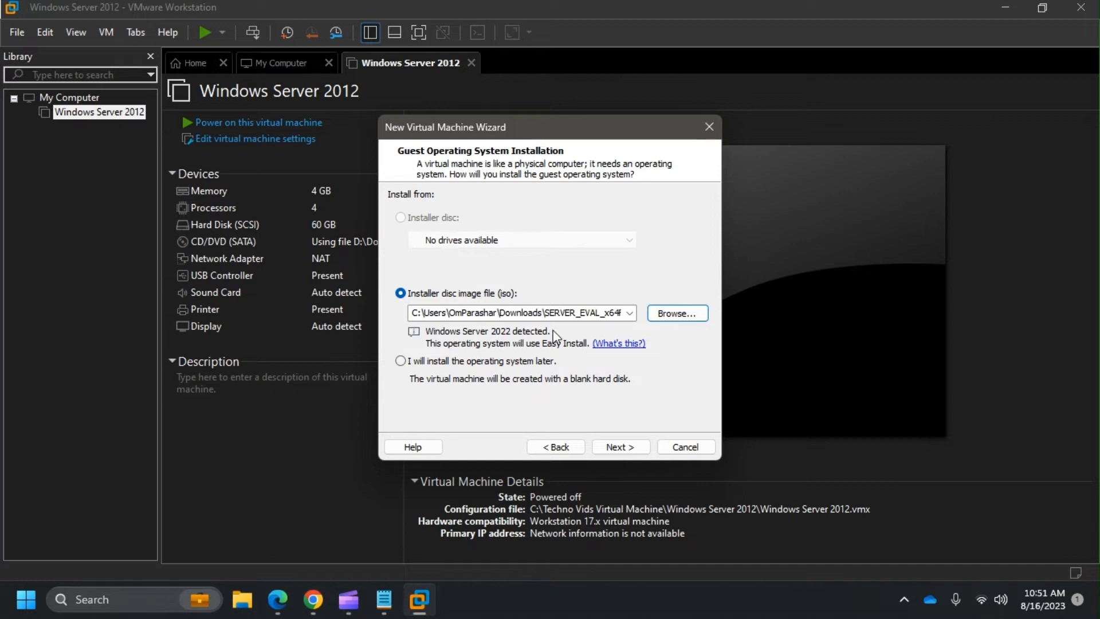
left_click(631, 447)
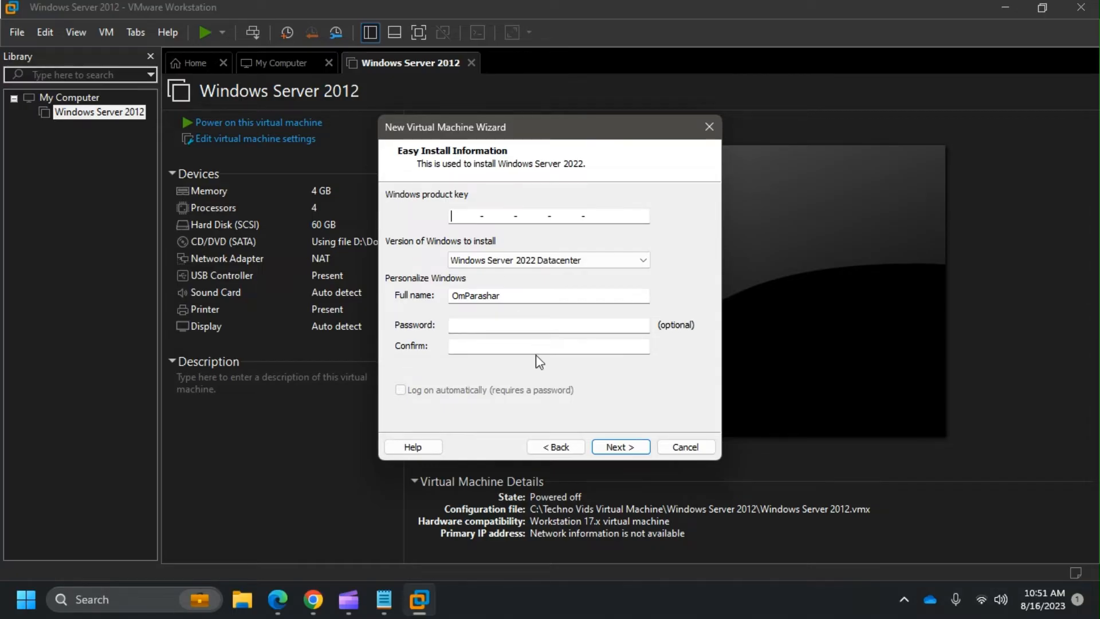
double_click(541, 298)
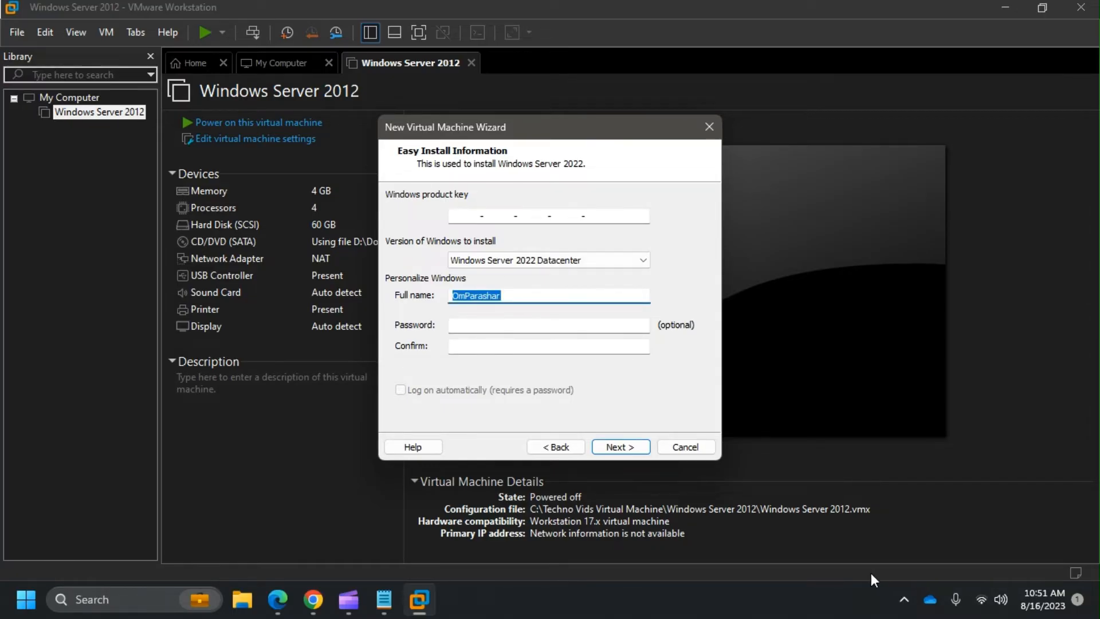
key("BackSpace")
type("technovids")
left_click(630, 445)
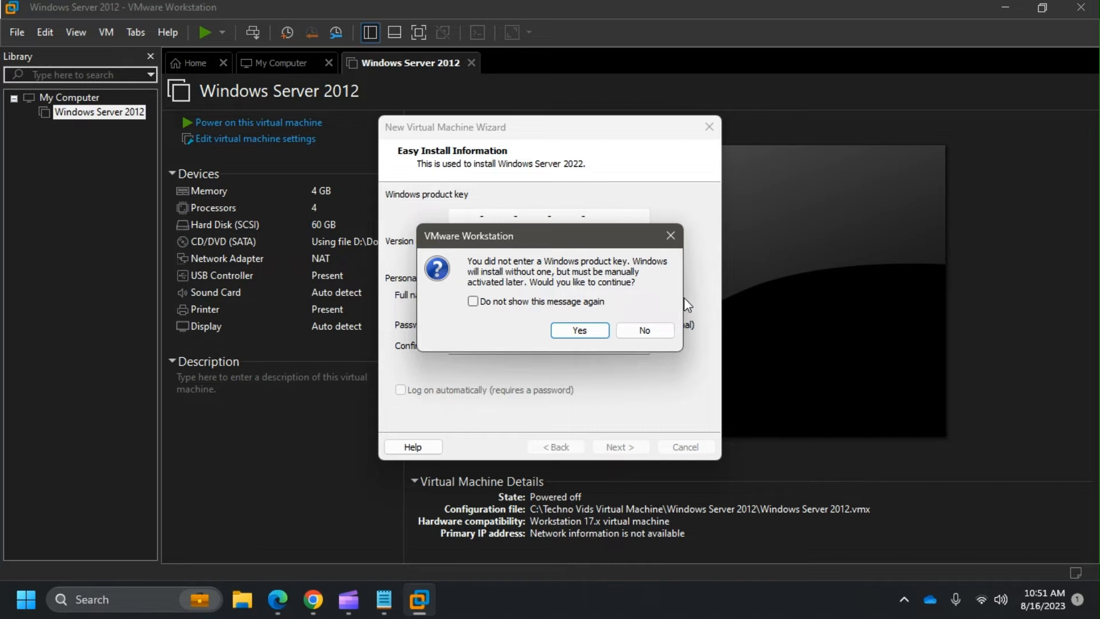
left_click(577, 338)
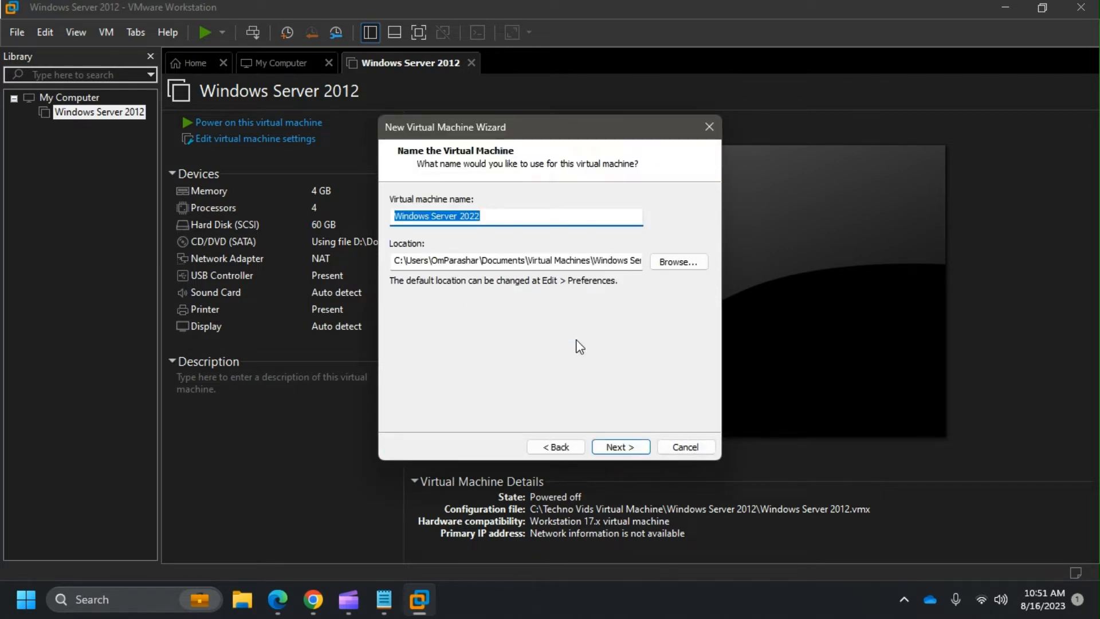
- Browse to the Windows Server 2012 folder under C:\Techno Vids Virtual Machine for the VM location
left_click(675, 264)
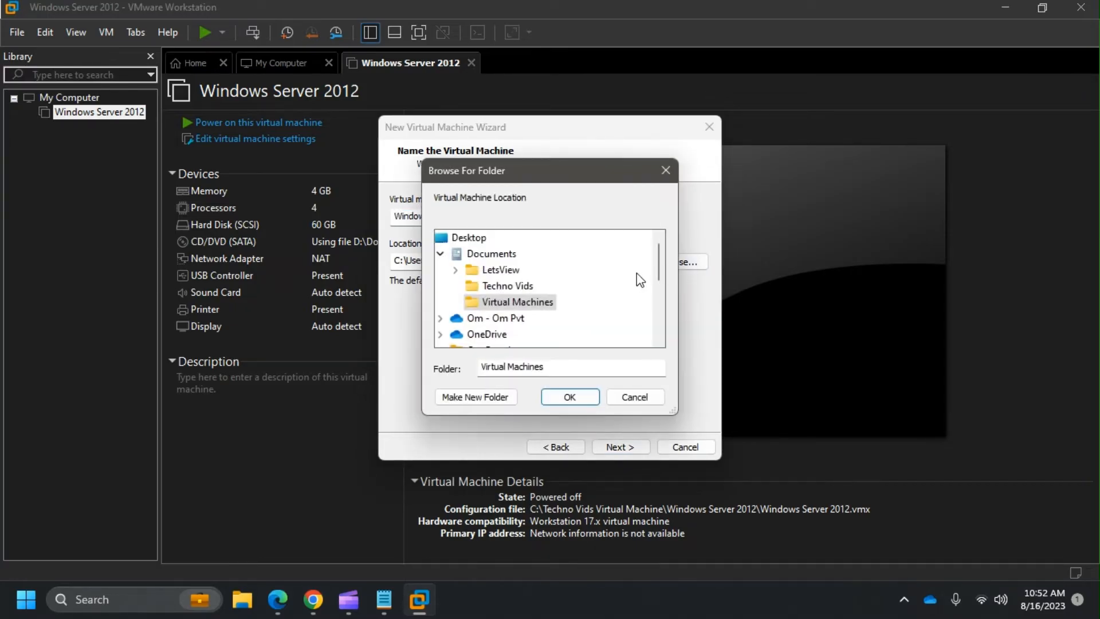
left_click(440, 253)
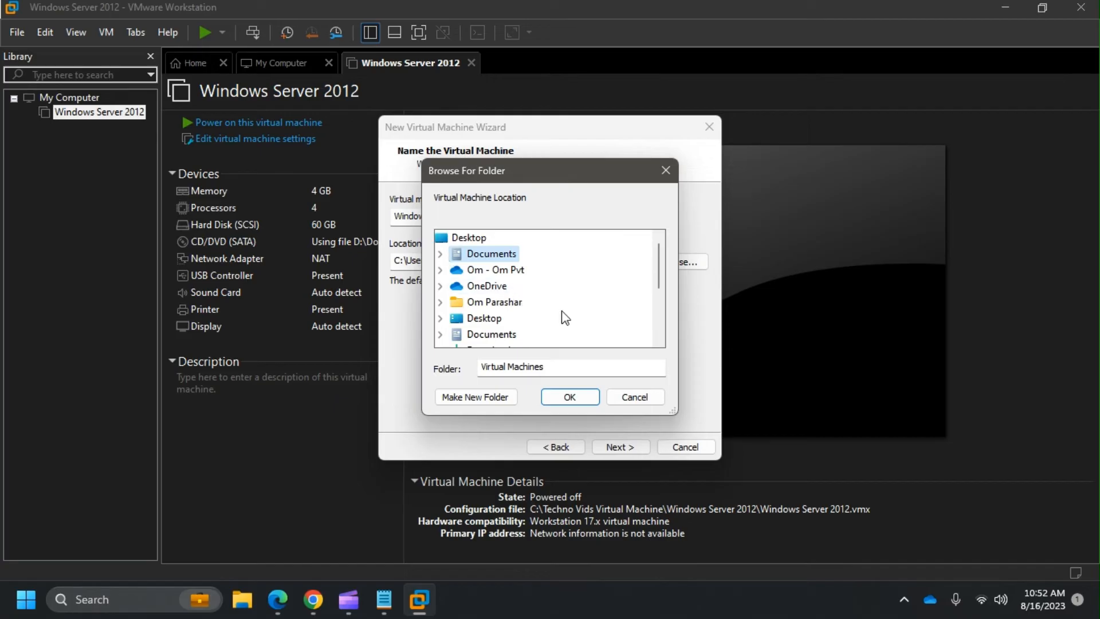
scroll(564, 315, "down", 1)
scroll(563, 316, "down", 2)
scroll(563, 316, "up", 3)
scroll(553, 284, "down", 2)
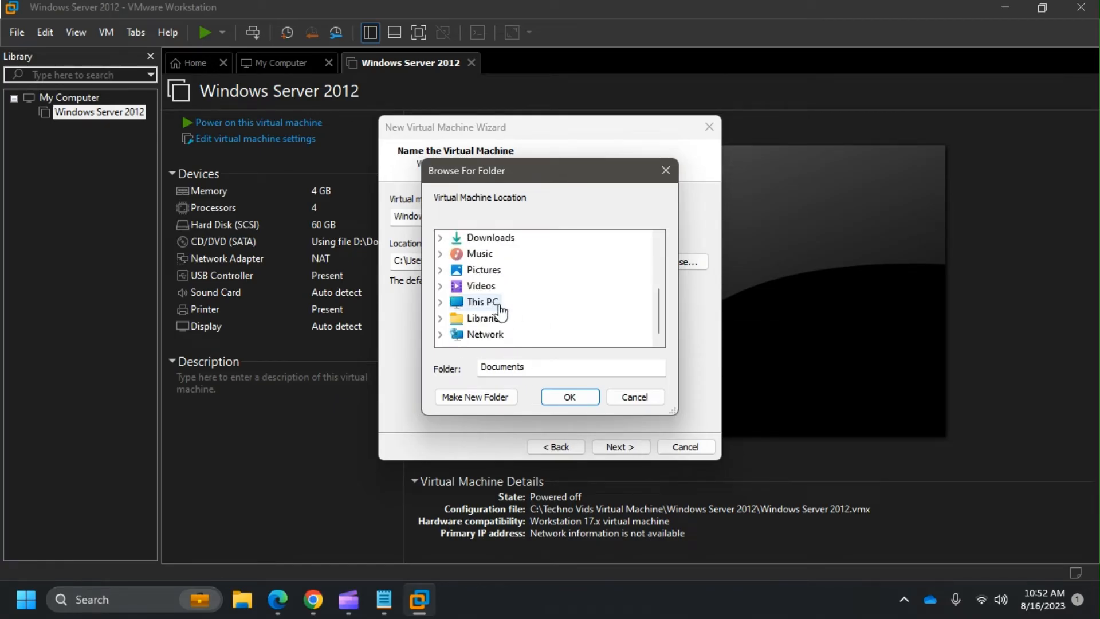
left_click(483, 302)
scroll(630, 297, "down", 1)
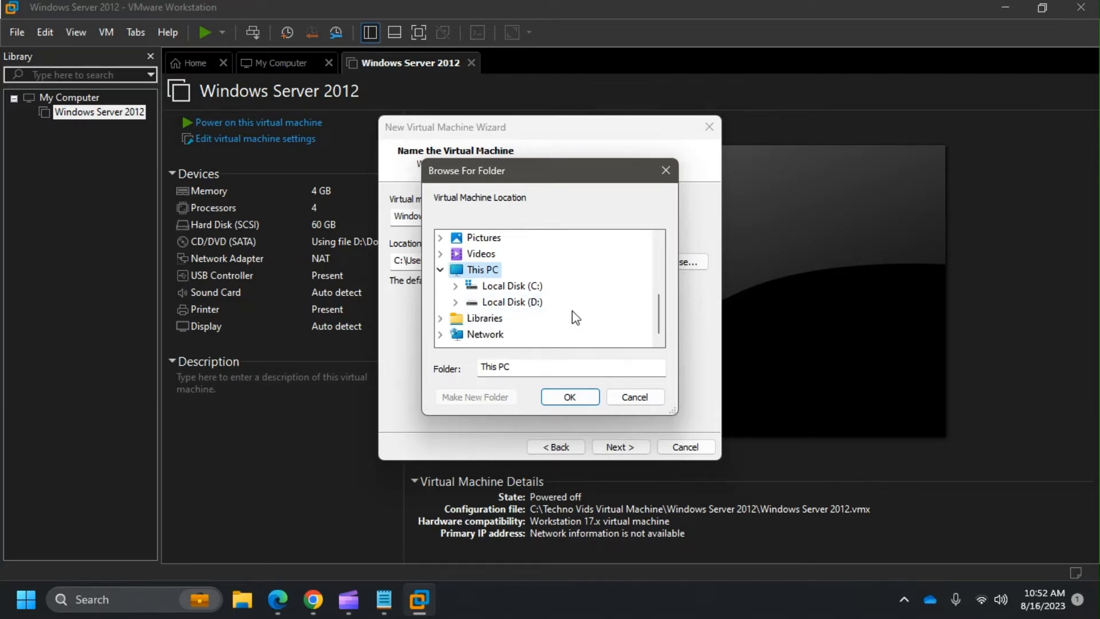
scroll(576, 318, "up", 2)
scroll(576, 318, "up", 1)
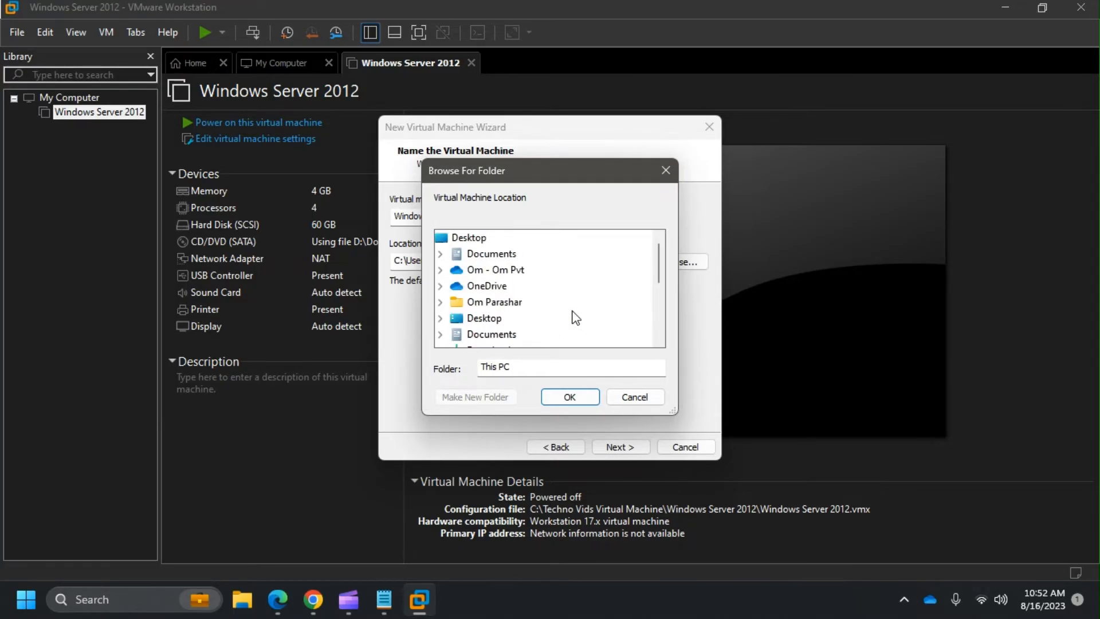
scroll(577, 313, "down", 3)
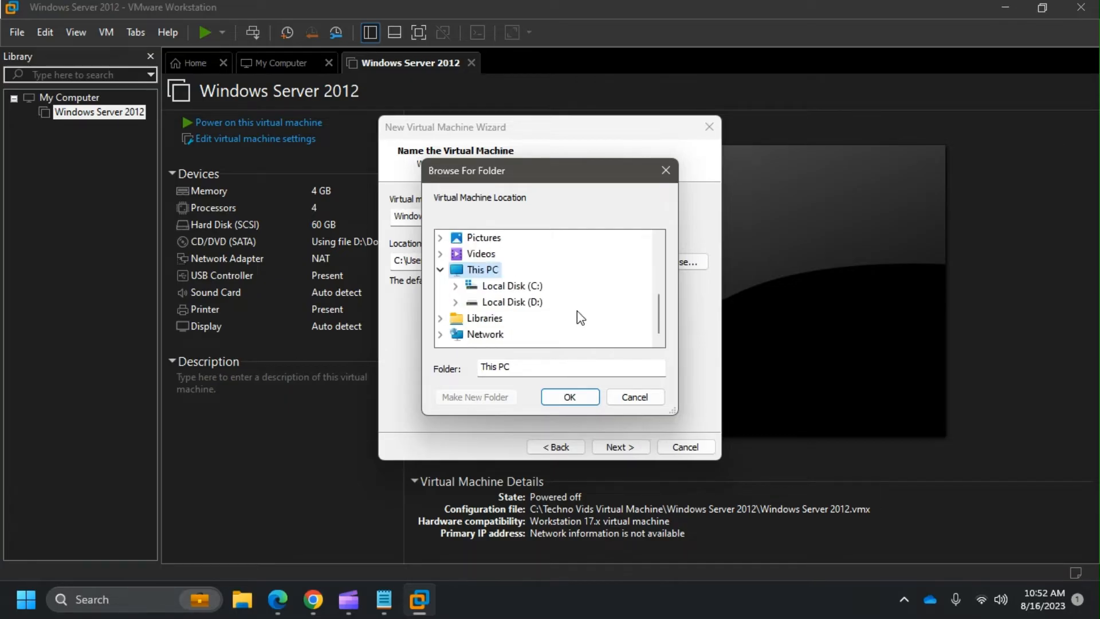
scroll(576, 311, "up", 3)
scroll(577, 310, "down", 3)
left_click(516, 288)
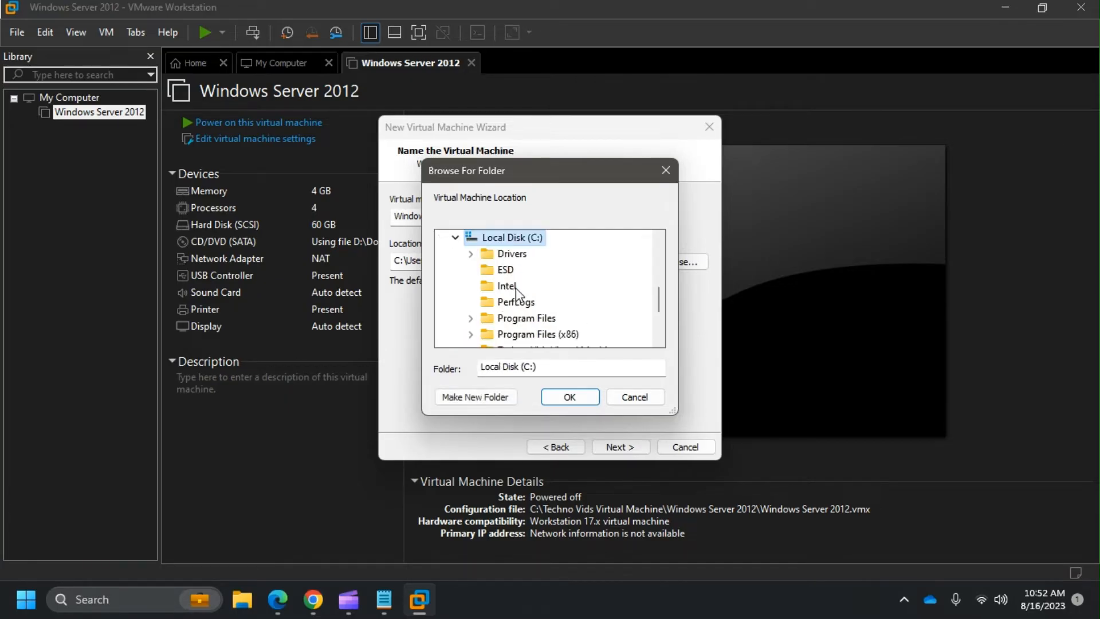
scroll(518, 286, "down", 2)
scroll(584, 332, "up", 1)
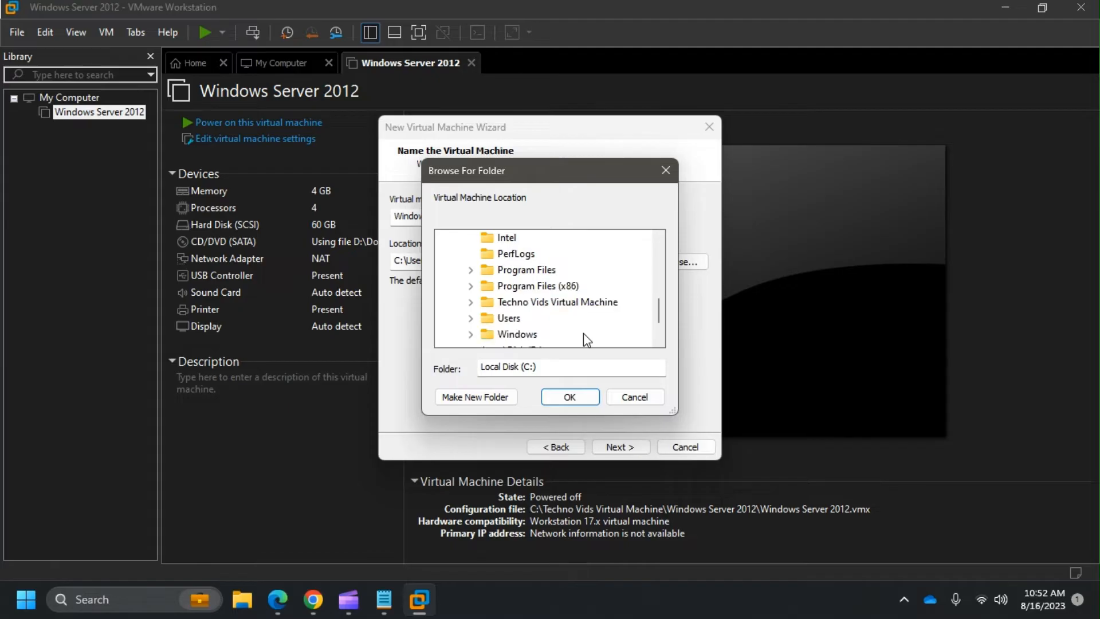
left_click(580, 304)
scroll(600, 314, "down", 2)
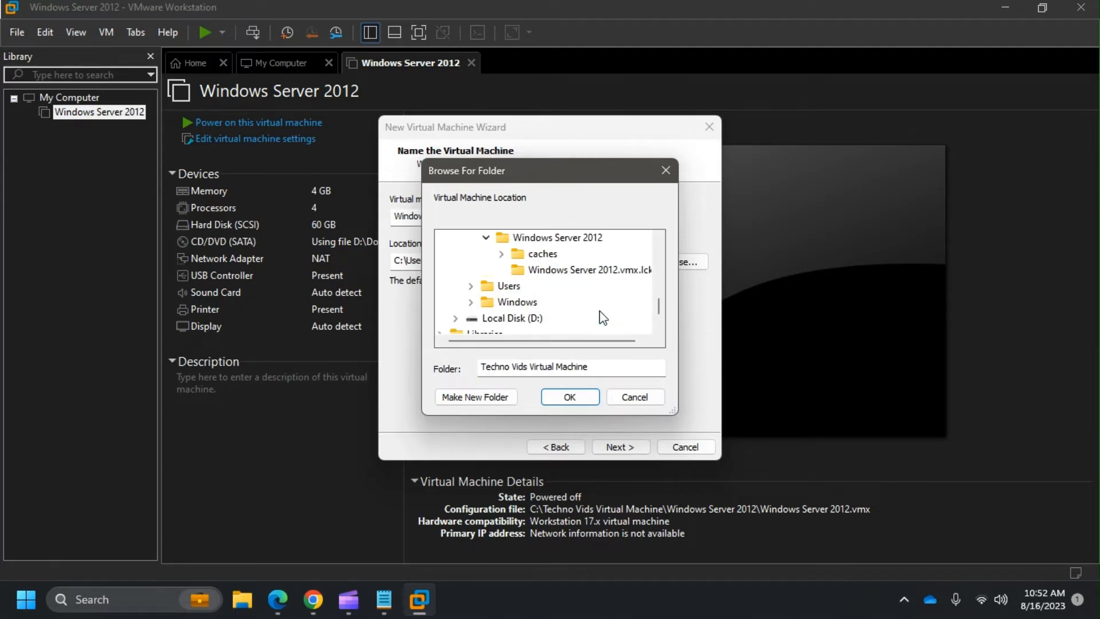
scroll(603, 315, "up", 1)
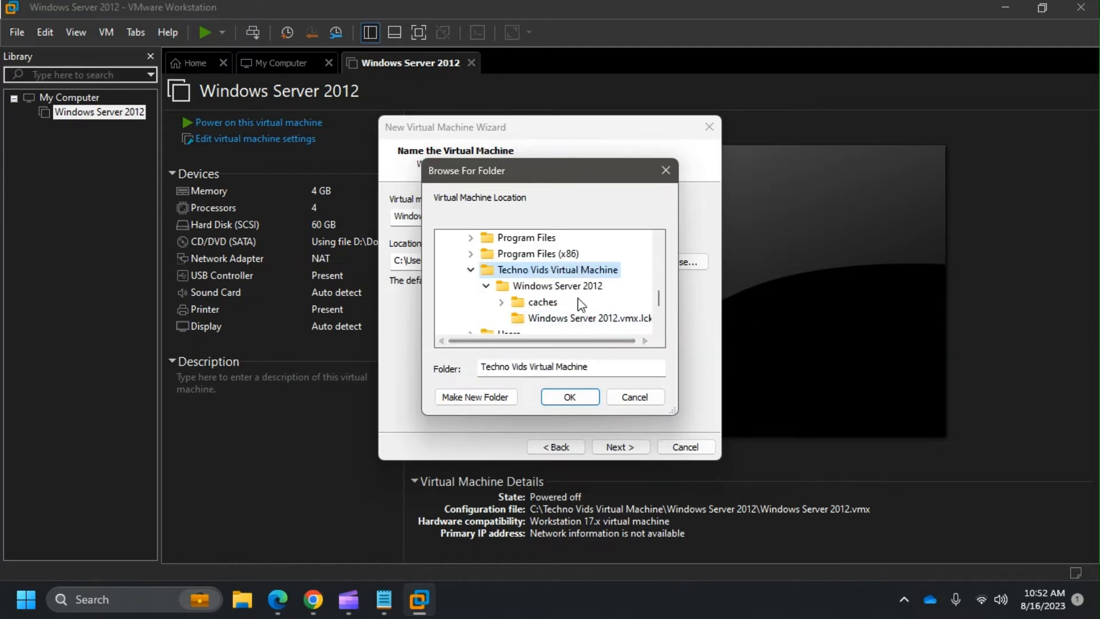
scroll(596, 309, "down", 1)
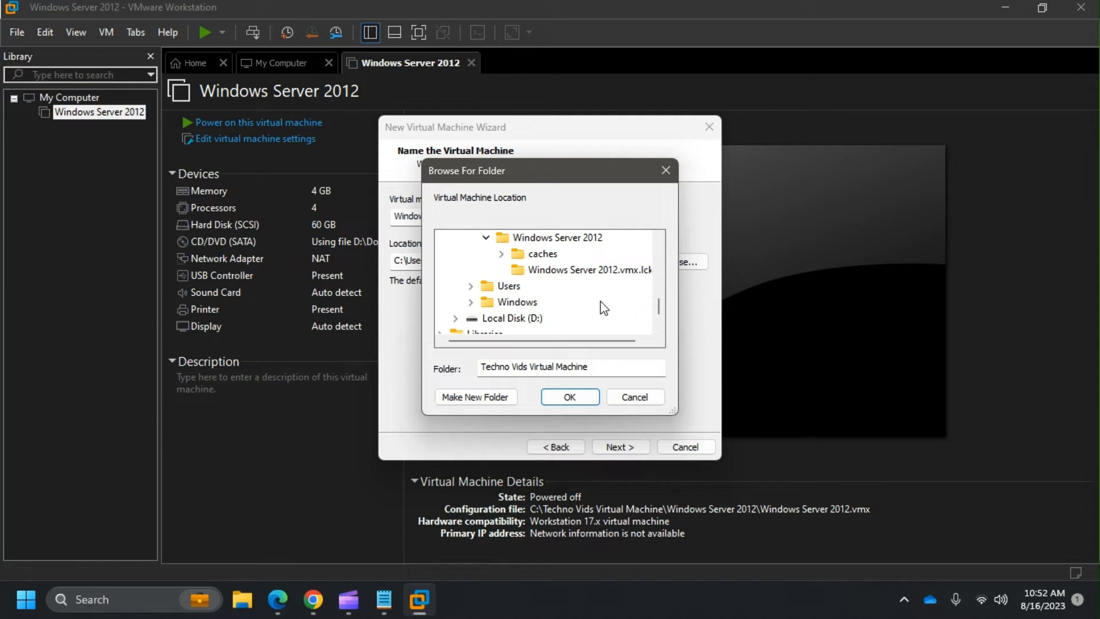
left_click(566, 275)
left_click(571, 241)
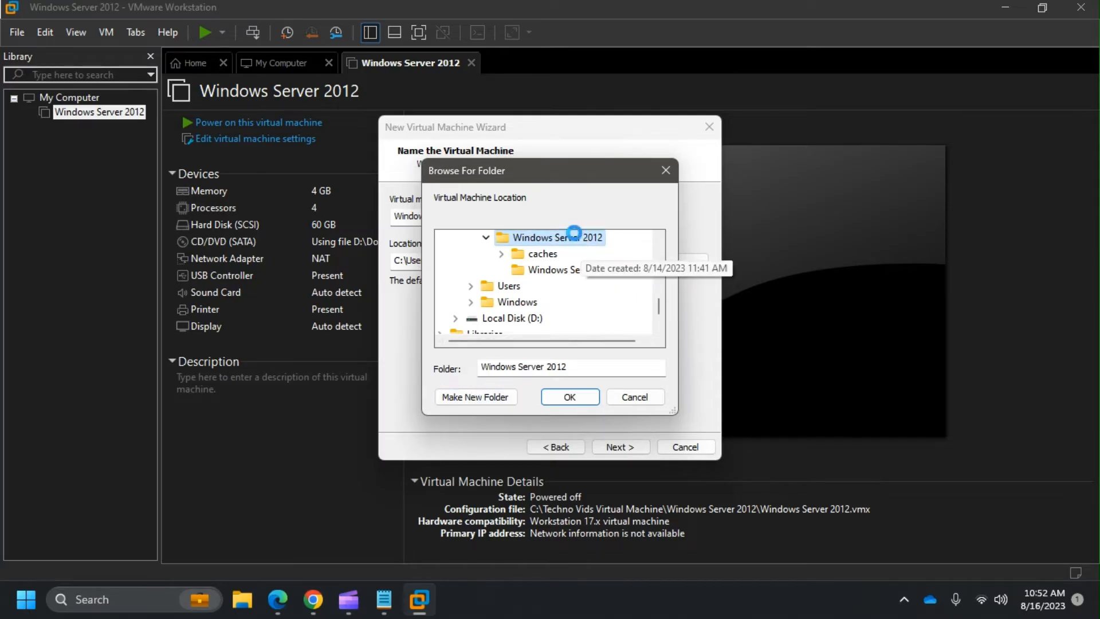
right_click(574, 236)
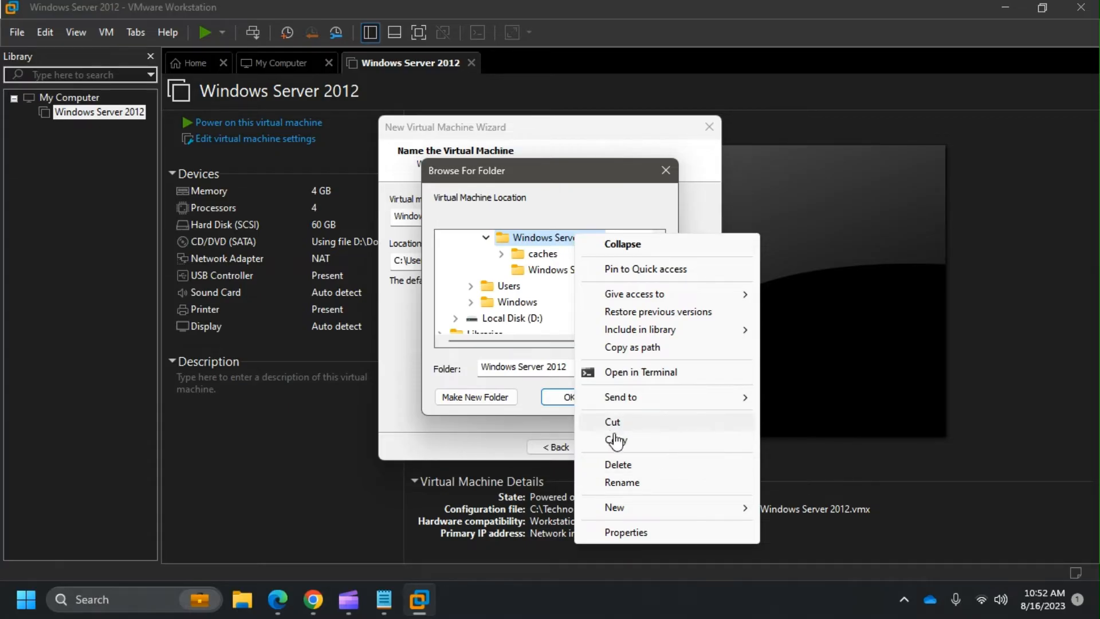
mouse_move(659, 509)
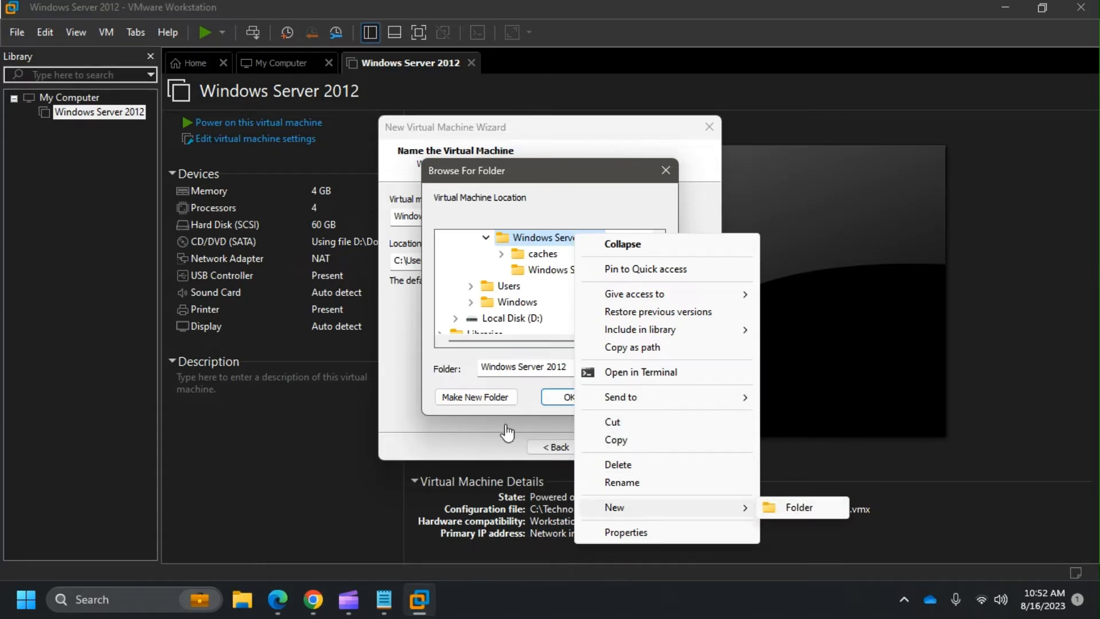
left_click(530, 403)
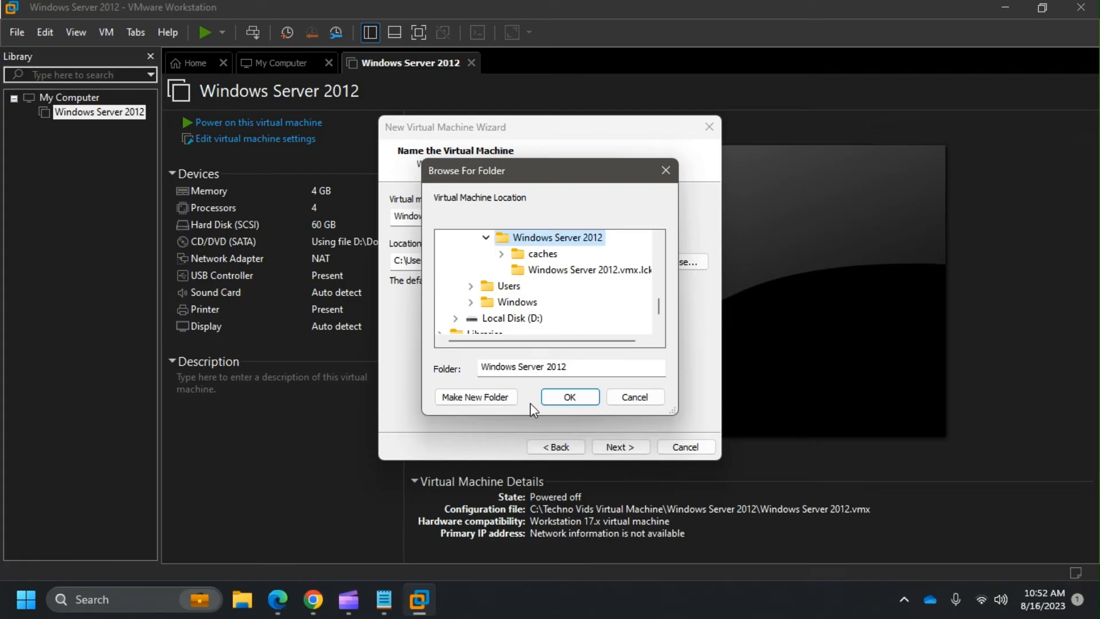
- Create a new 'Windows Server 2022' folder there and confirm it as the VM location
left_click(493, 400)
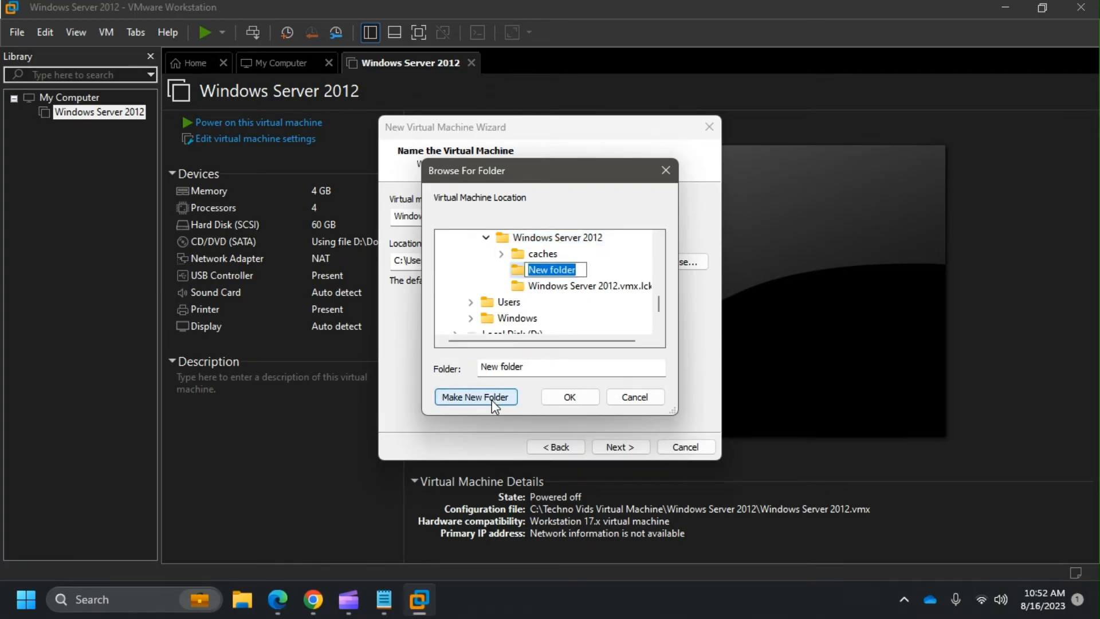
key("BackSpace")
type("Wi")
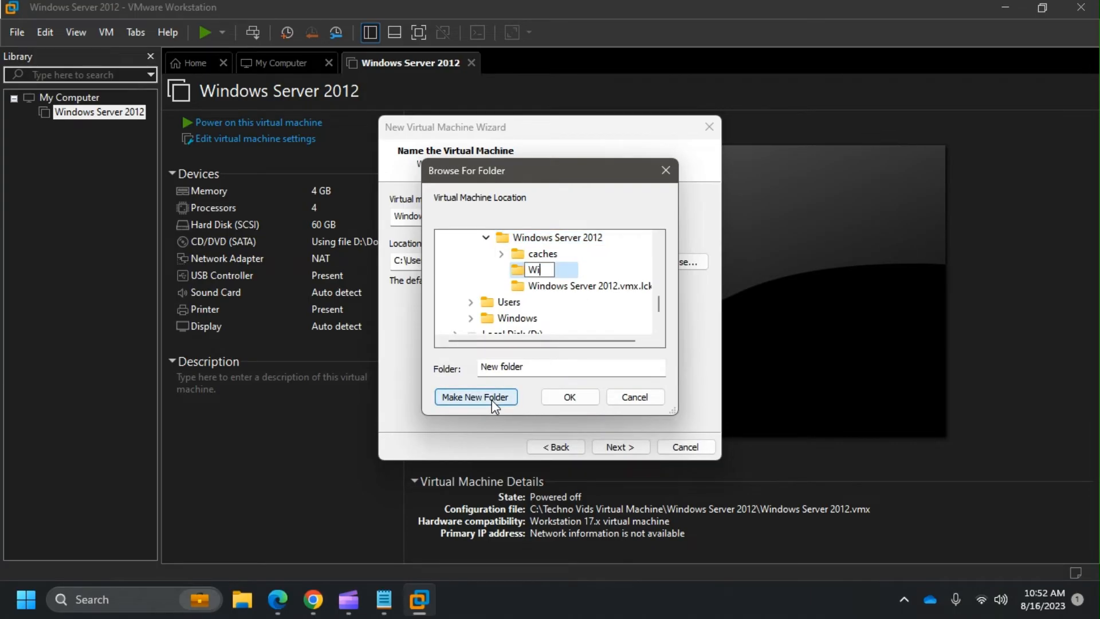
type("ndows SAerve")
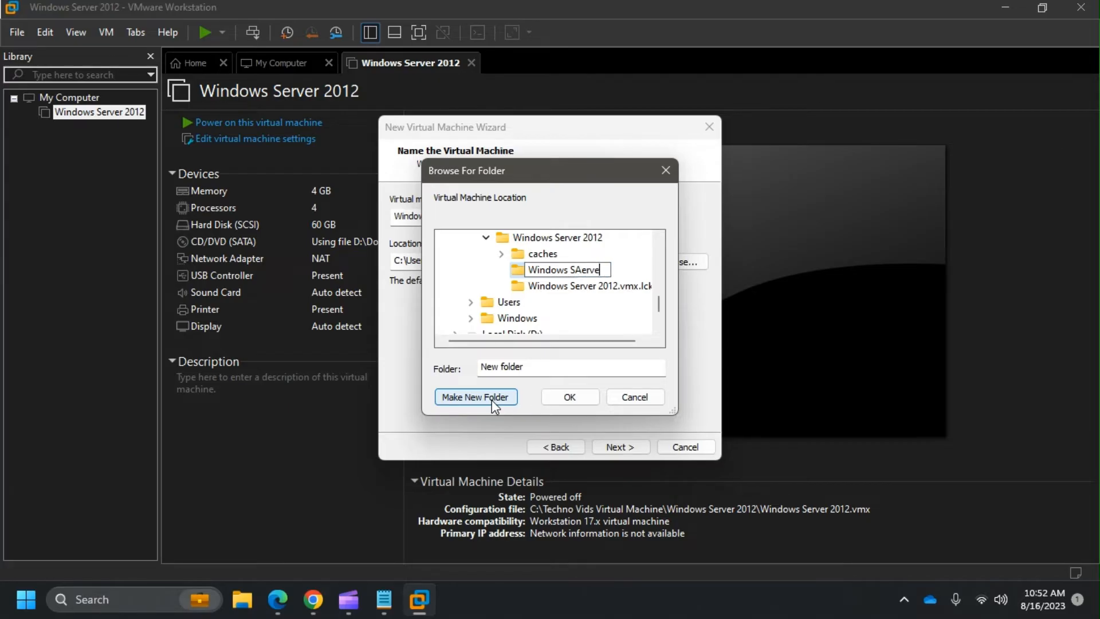
key("BackSpace")
key("BackSpace")
key("BackSpace")
key("BackSpace")
key("BackSpace")
type("erver 2022")
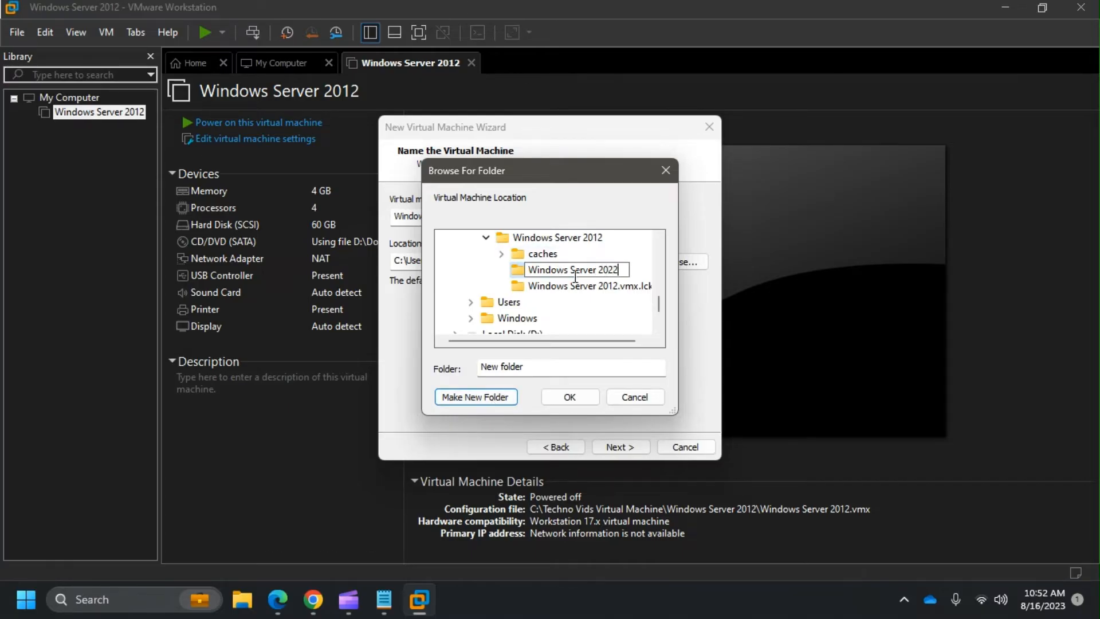
left_click(550, 285)
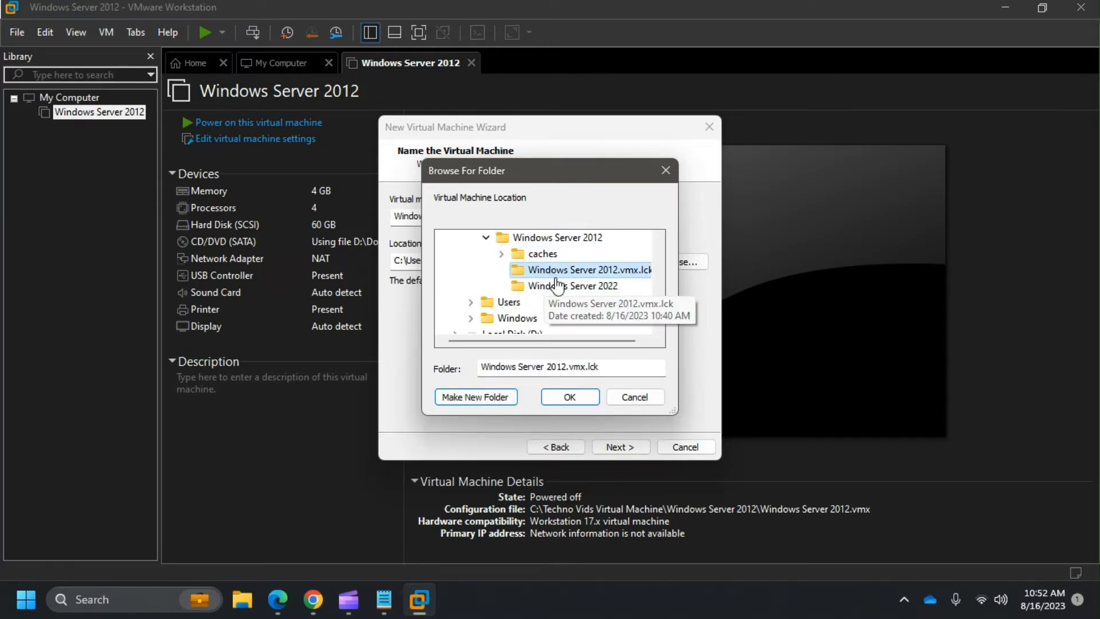
left_click(556, 284)
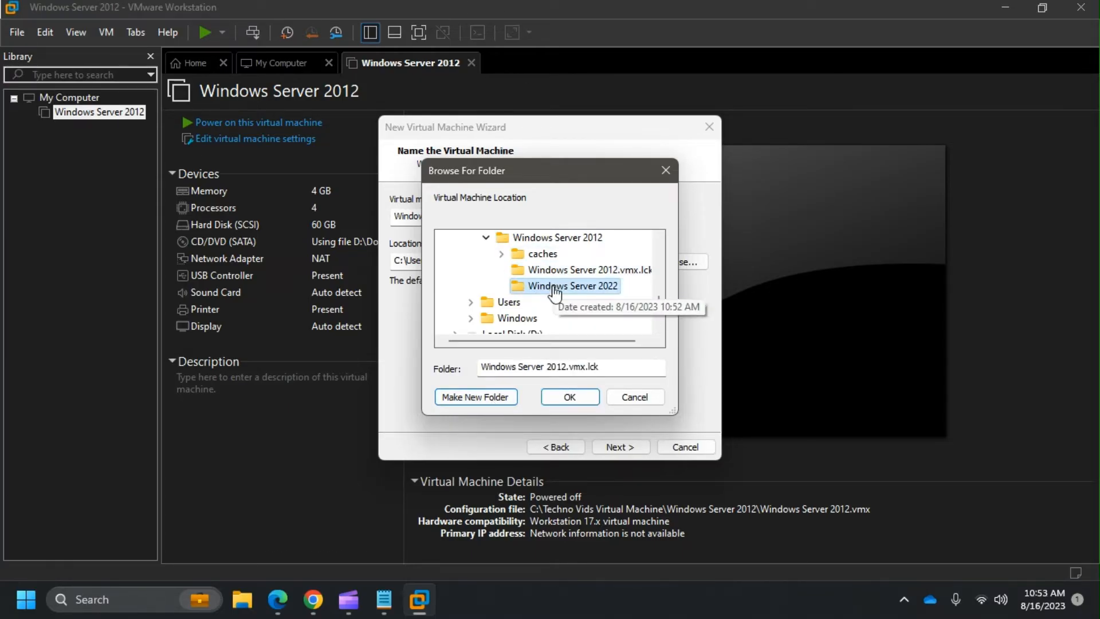
left_click(580, 399)
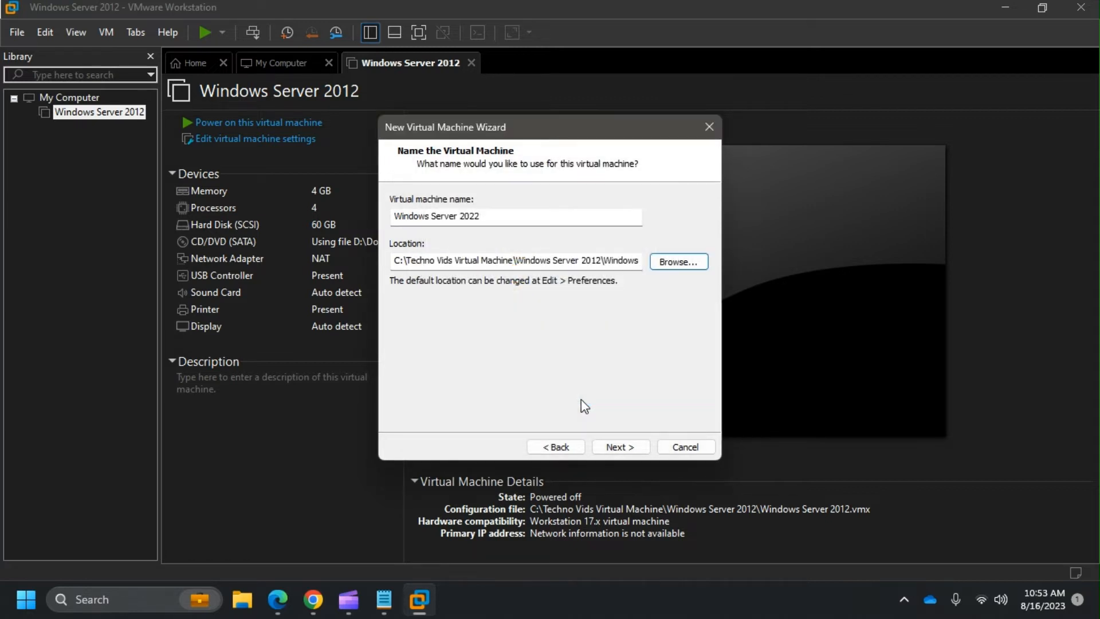
- Advance to the disk capacity step, check the proposed 60 GB size, and bring up the notes
left_click(615, 446)
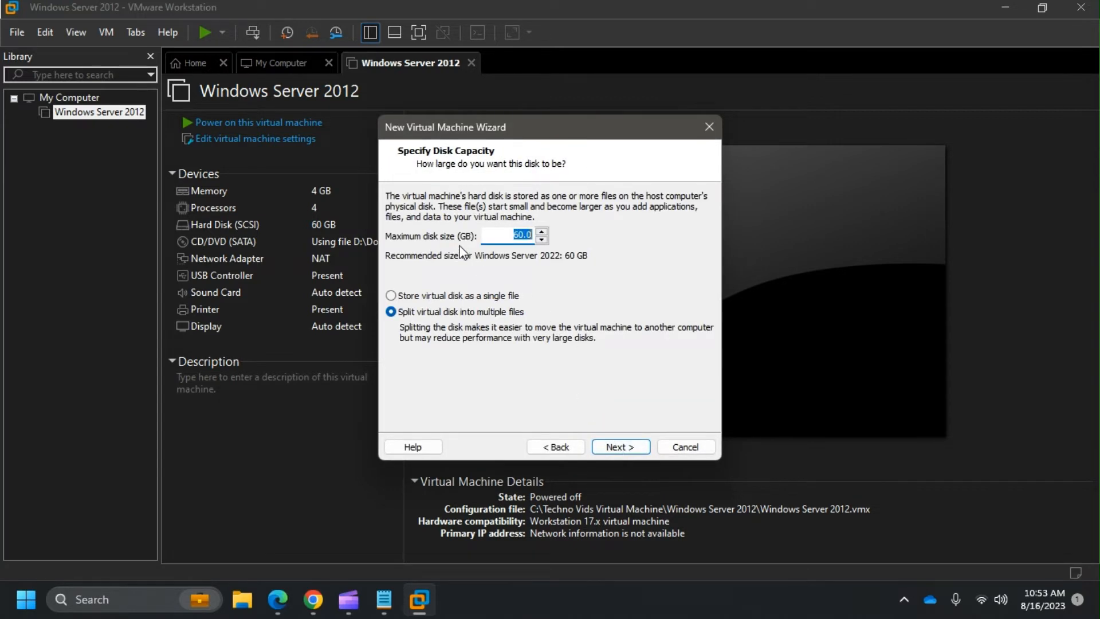
left_click(513, 236)
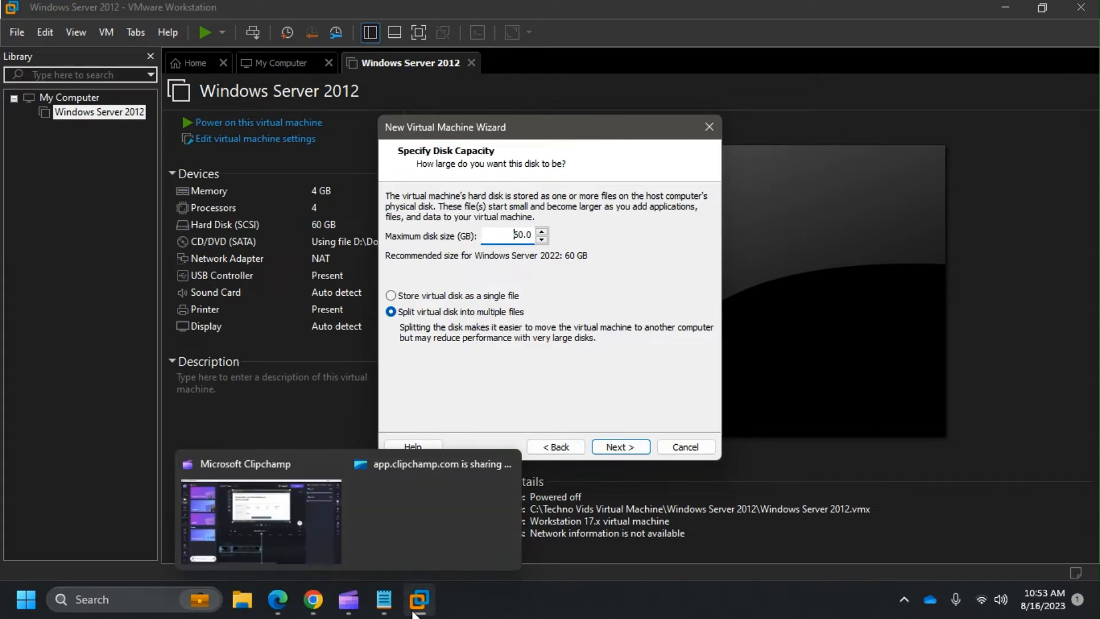
left_click(385, 608)
- Highlight the 'At least 32 GB free space' requirement in Notepad, then return to the VMware wizard
scroll(195, 319, "down", 3)
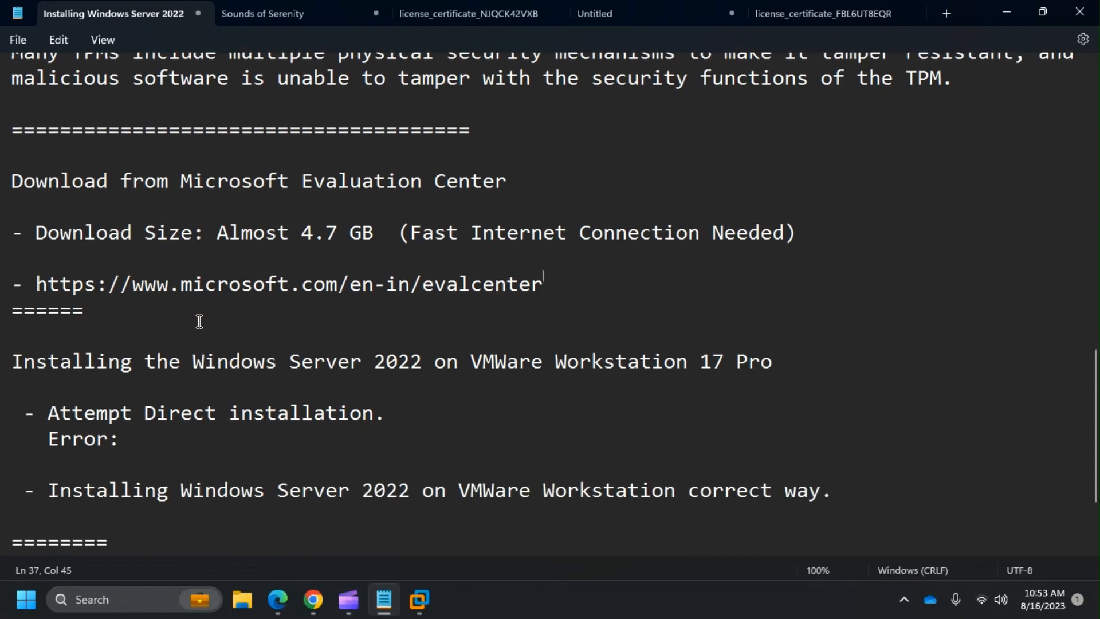
scroll(212, 352, "up", 8)
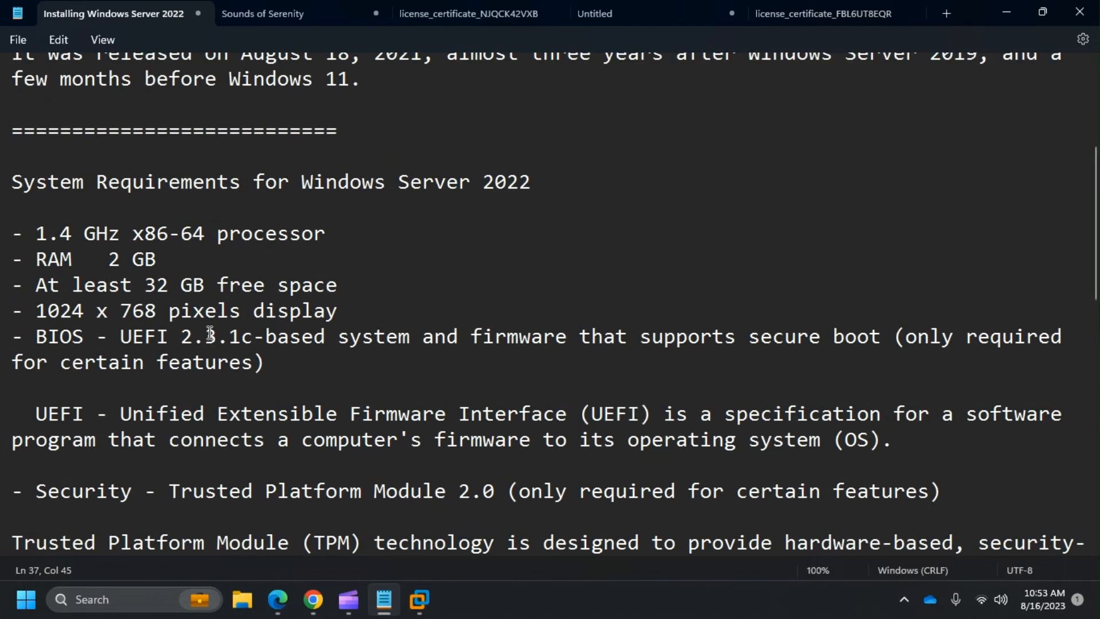
left_click_drag(364, 289, 37, 293)
key("super+Tab")
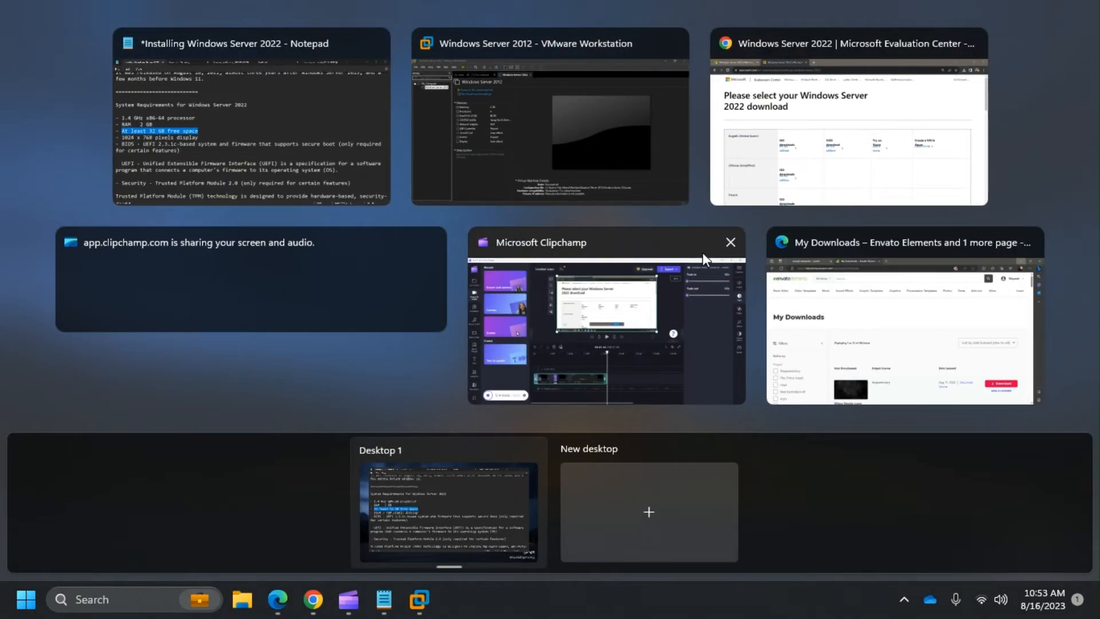
left_click(589, 151)
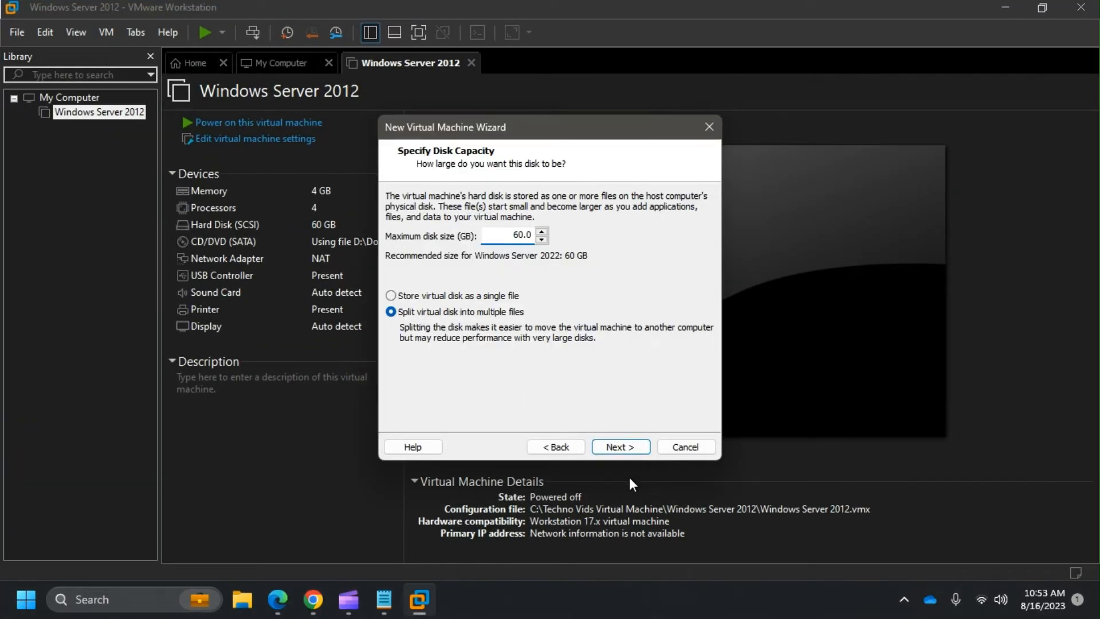
- Accept the 60 GB split disk and review the summary's OS, hard disk and 2048 MB memory rows
left_click(622, 447)
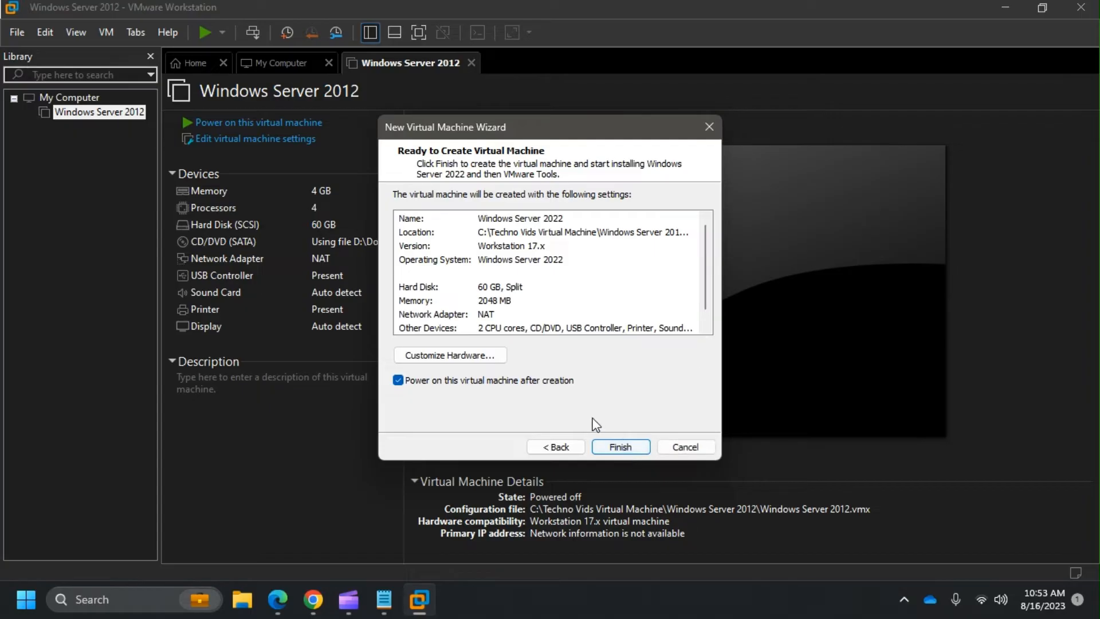
left_click(517, 307)
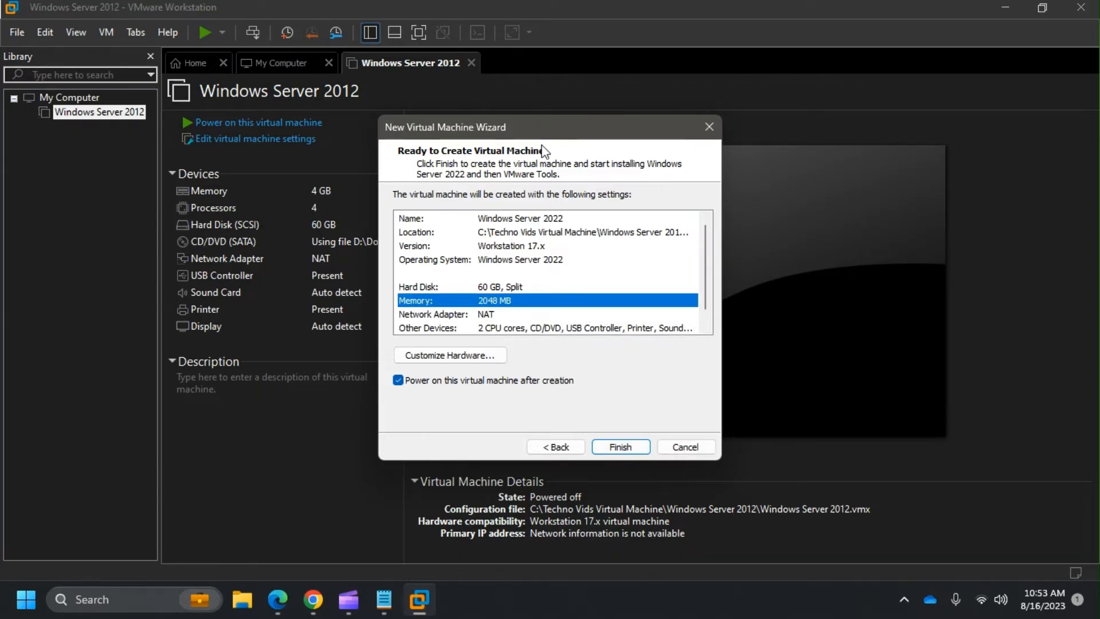
scroll(567, 283, "down", 1)
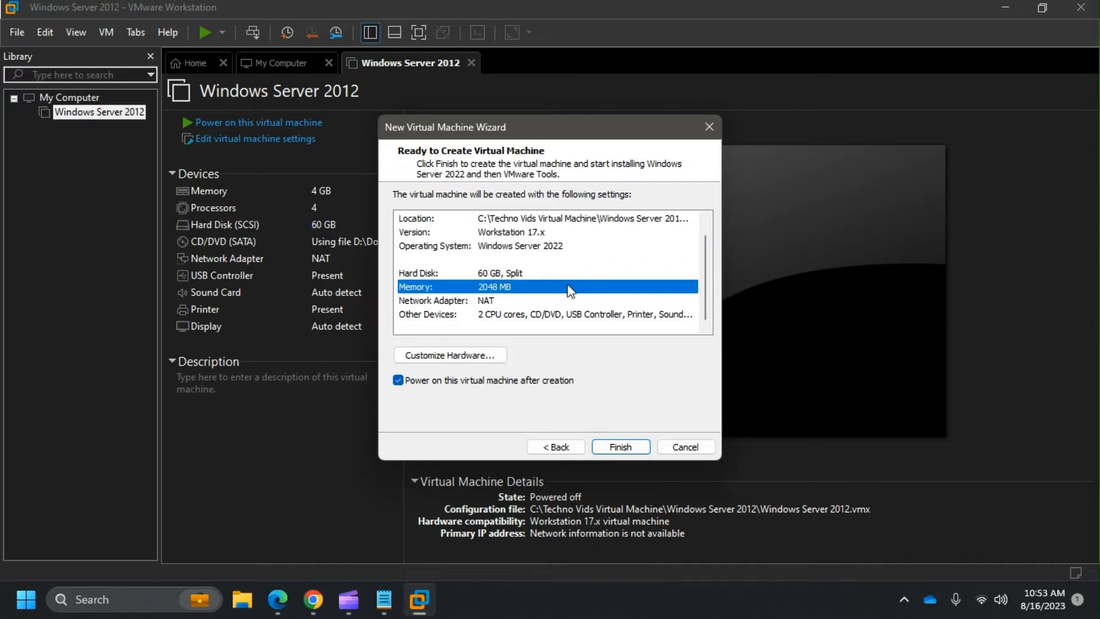
left_click(496, 251)
left_click(493, 273)
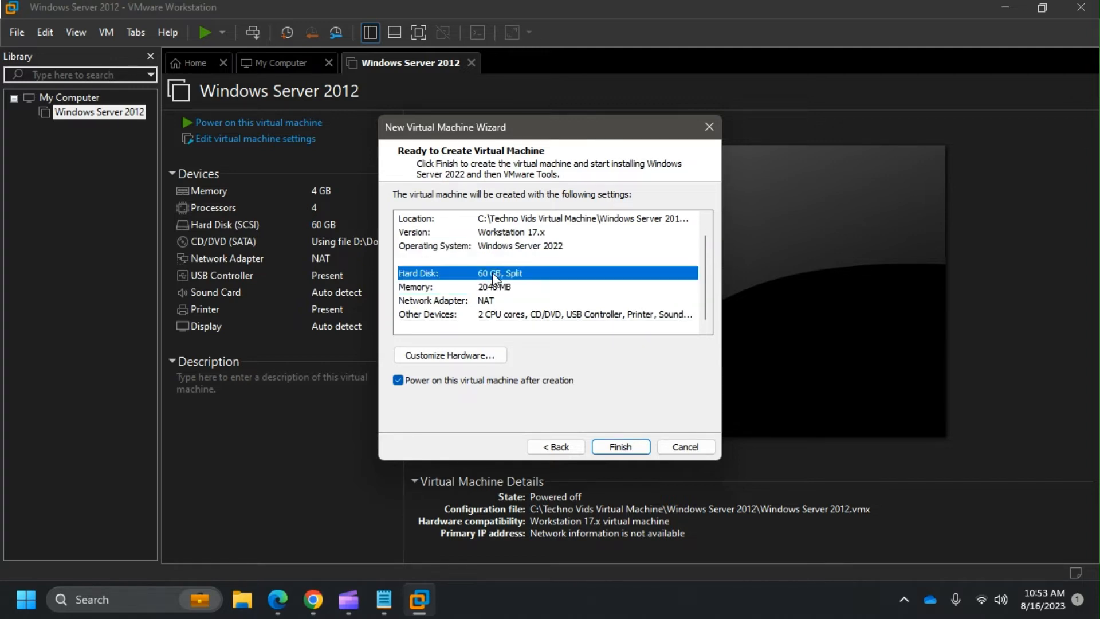
left_click(506, 288)
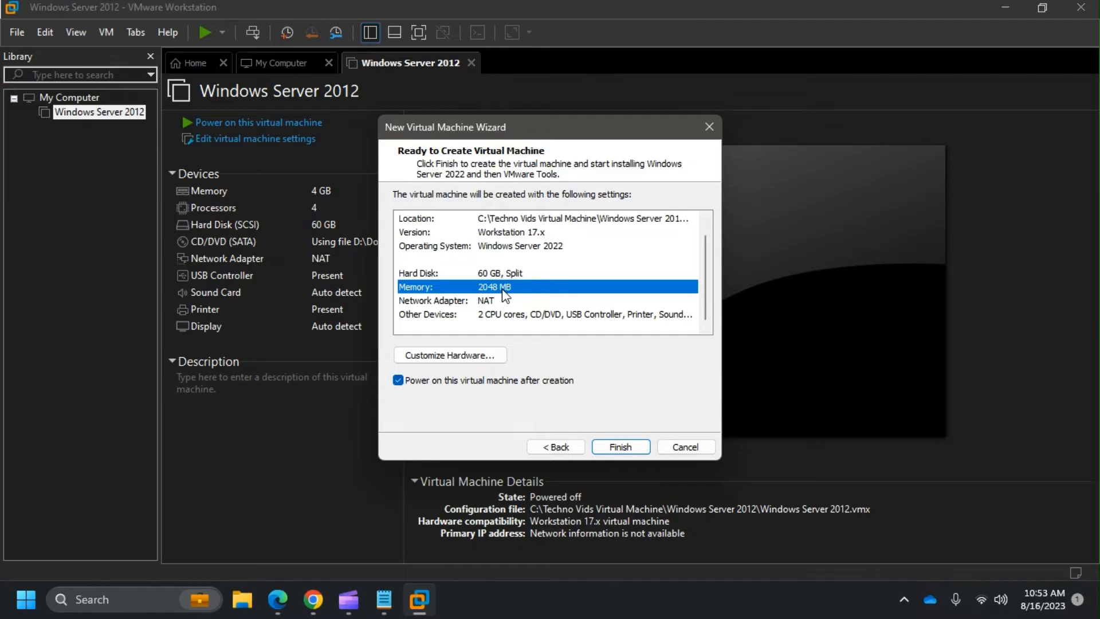
- Highlight the 2 GB RAM and 1024 x 768 display requirements in Notepad, then return to VMware
key("super+Tab")
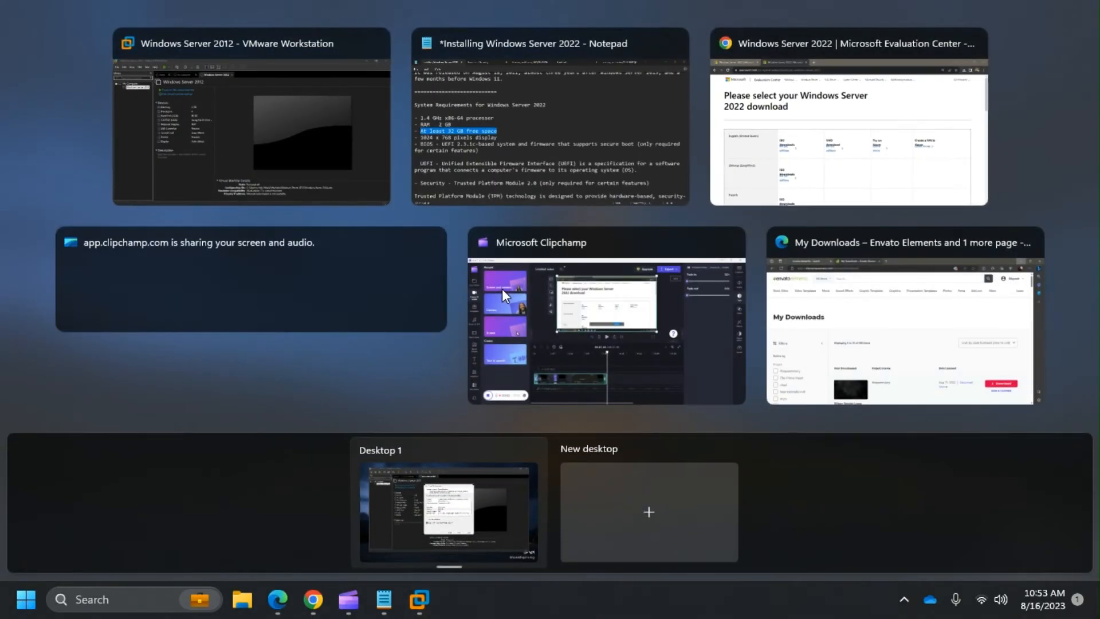
key("Escape")
left_click(384, 600)
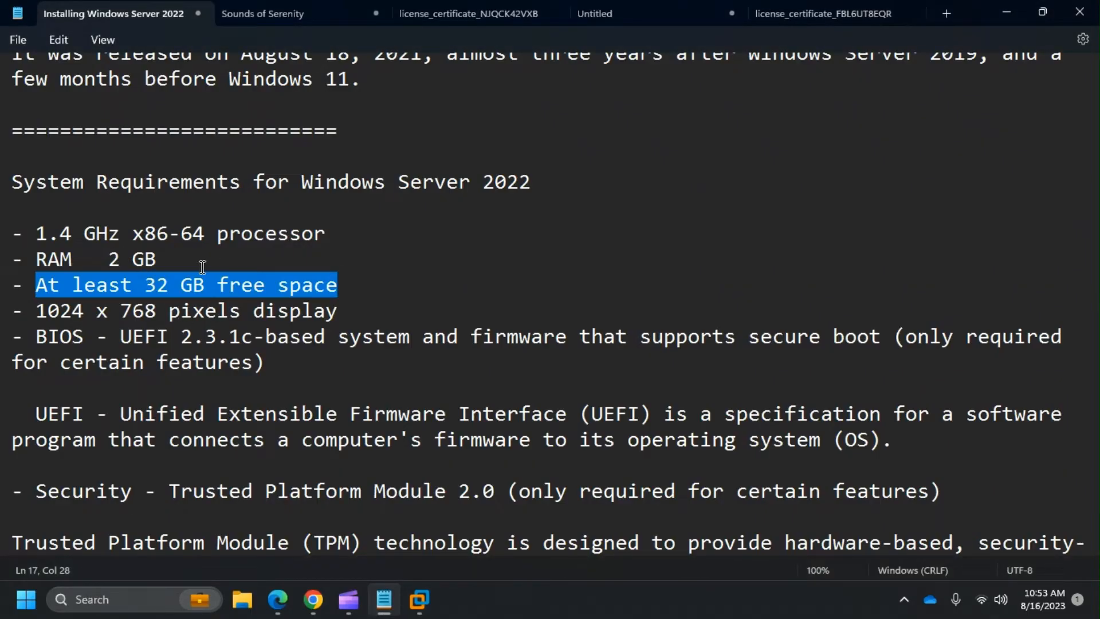
left_click_drag(201, 264, 38, 268)
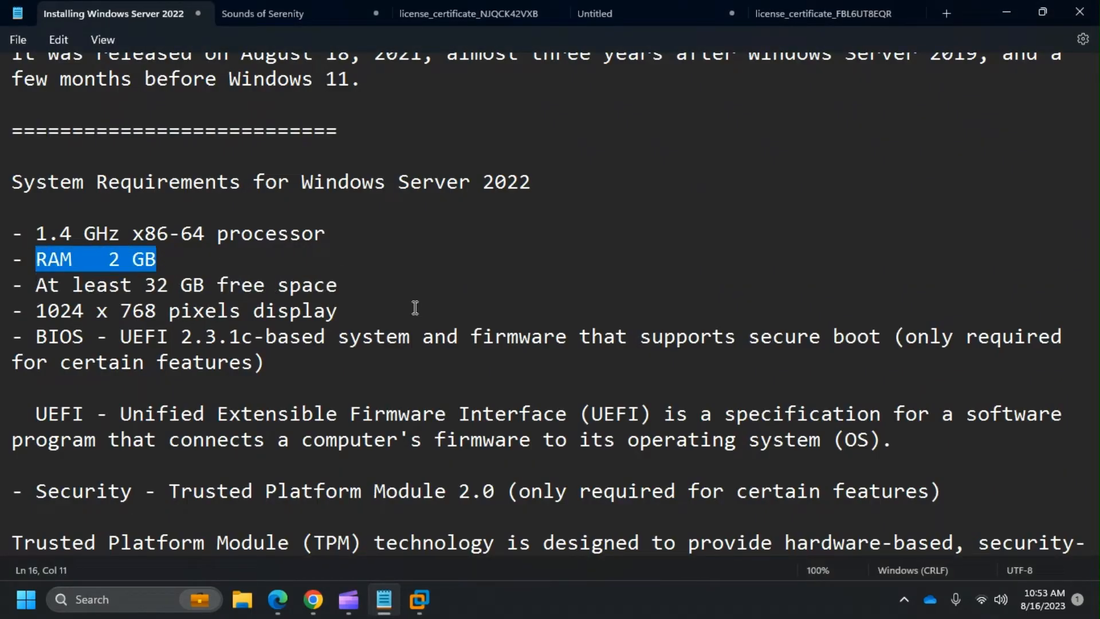
scroll(437, 307, "down", 1)
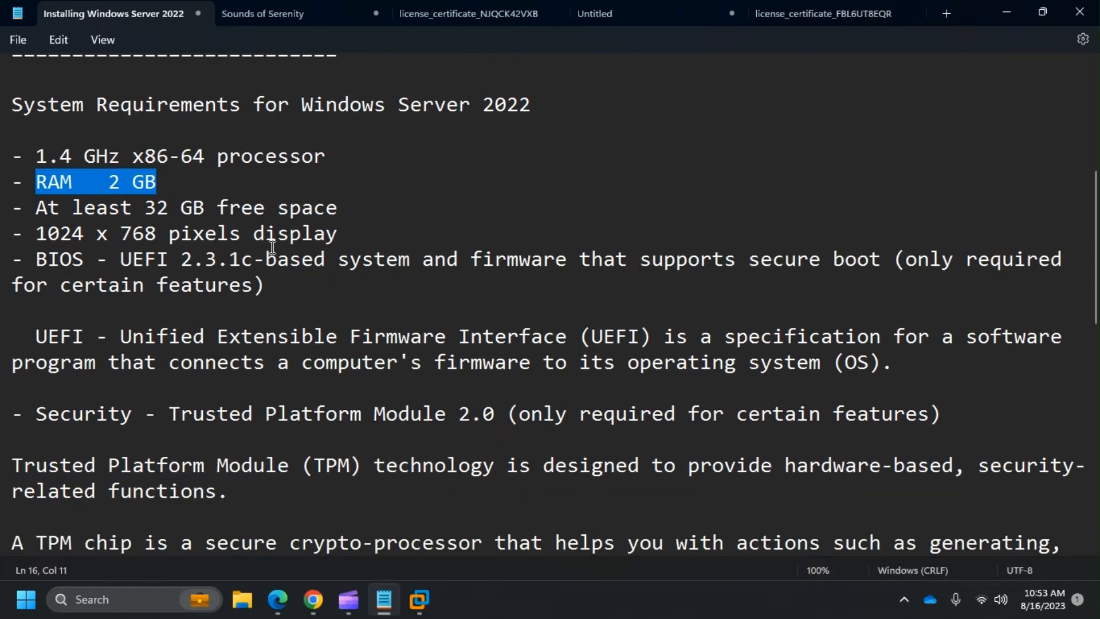
triple_click(269, 235)
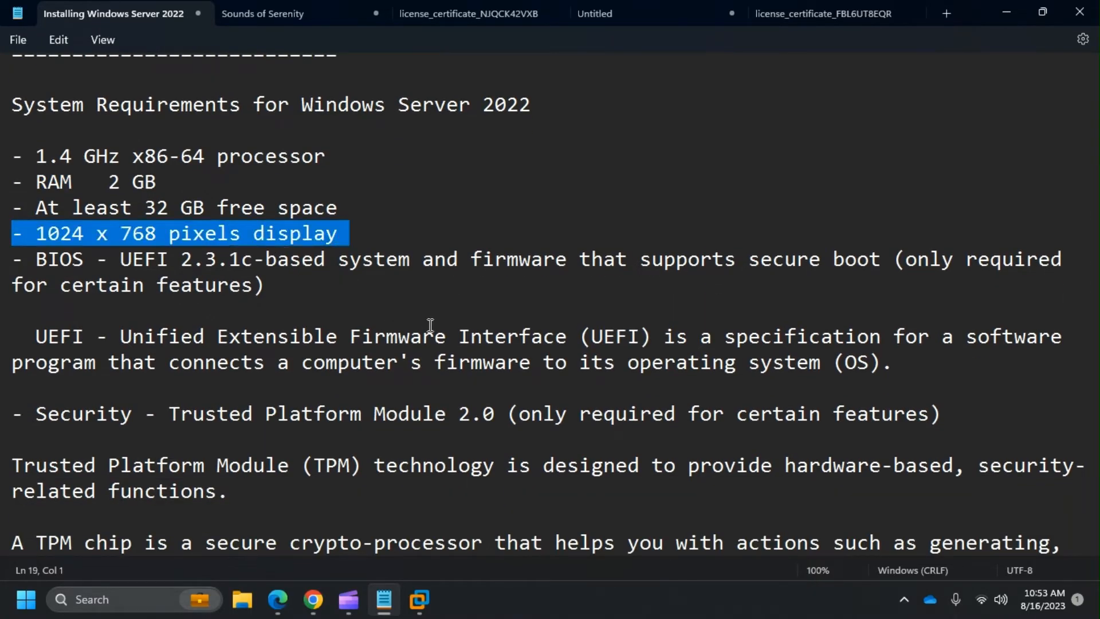
key("super+Tab")
left_click(609, 172)
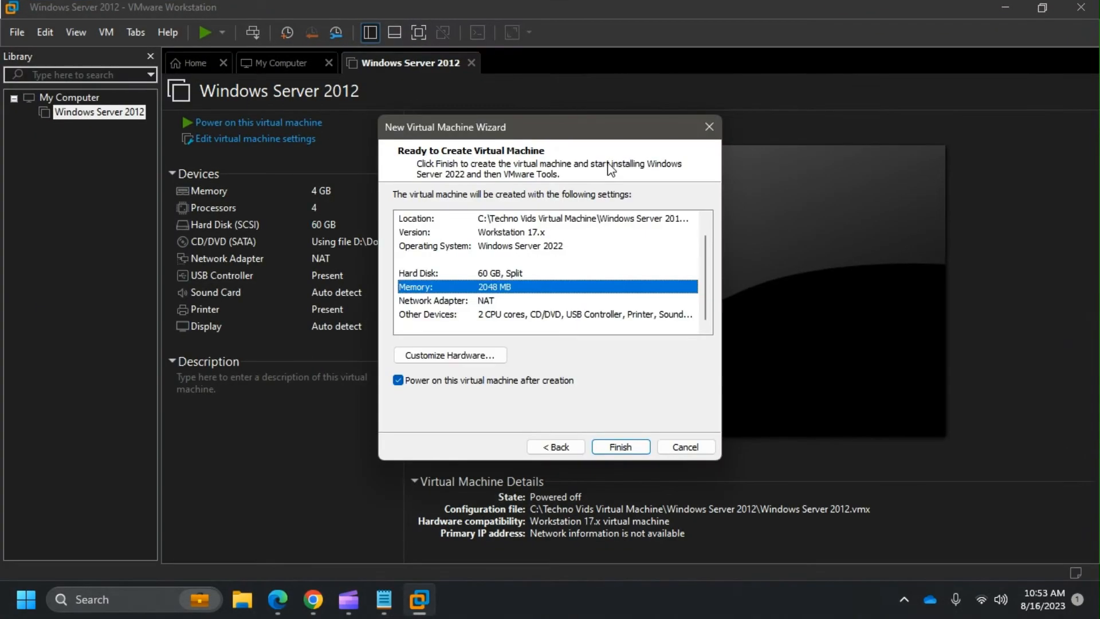
- Create and power on the Windows Server 2022 VM, dismissing the Removable Devices notice
left_click(629, 447)
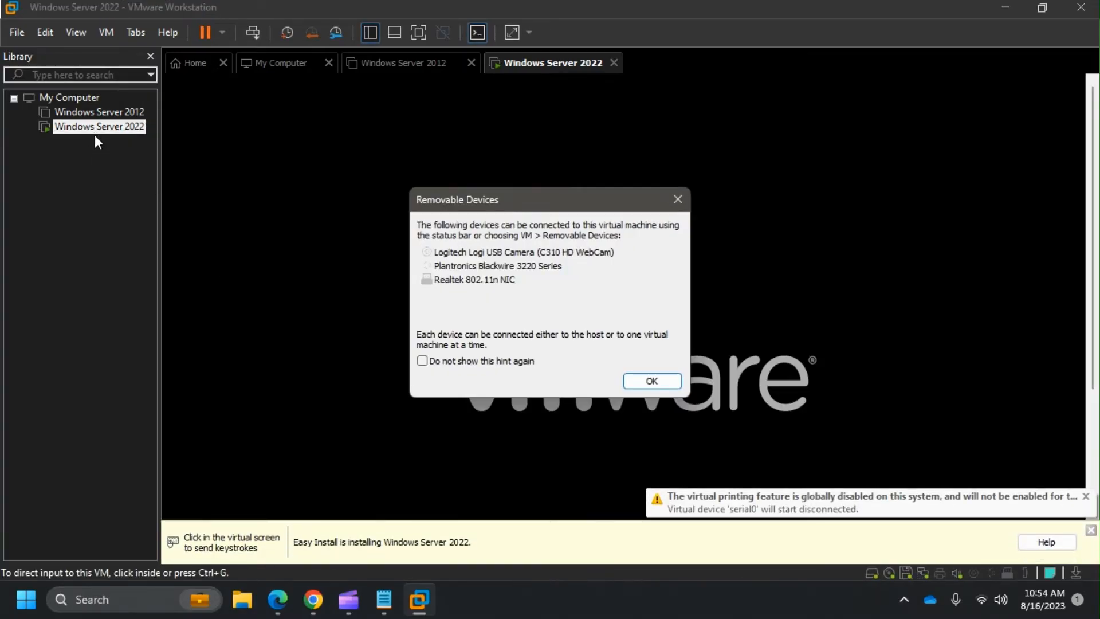
left_click(678, 200)
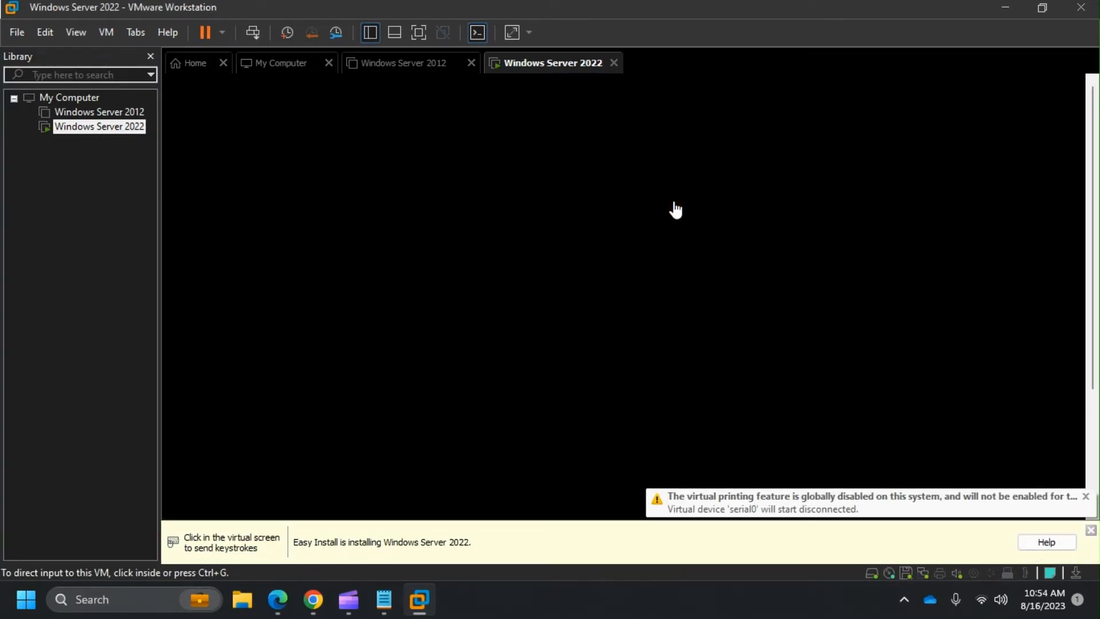
left_click(675, 209)
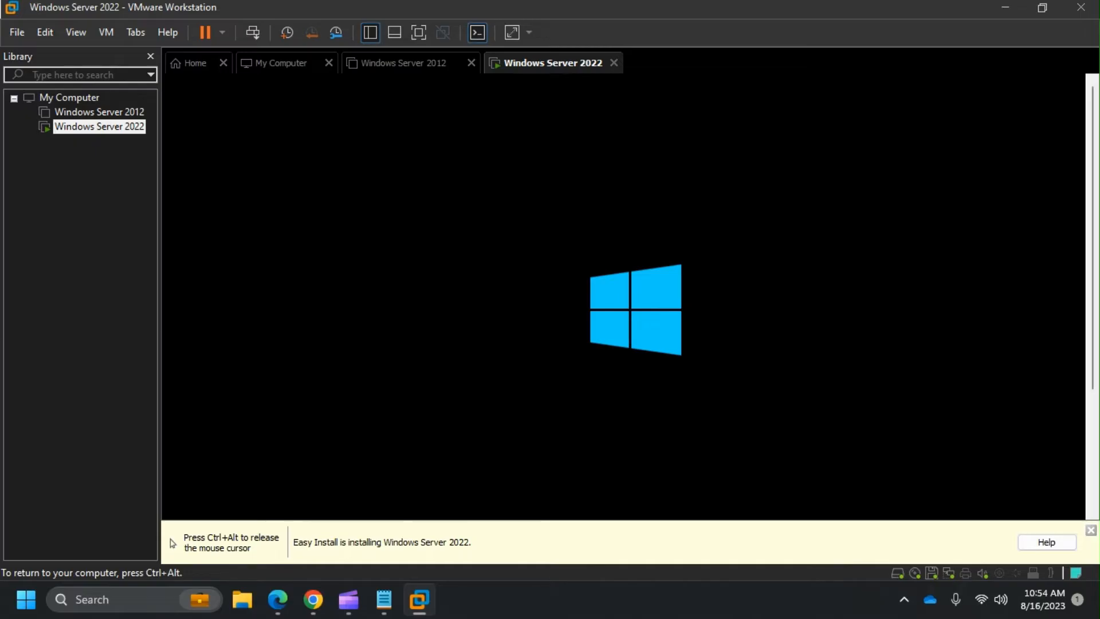
key("ctrl+alt")
- Highlight the 'Attempt Direct installation' notes in Notepad, then switch back to the VM's setup error
mouse_move(397, 616)
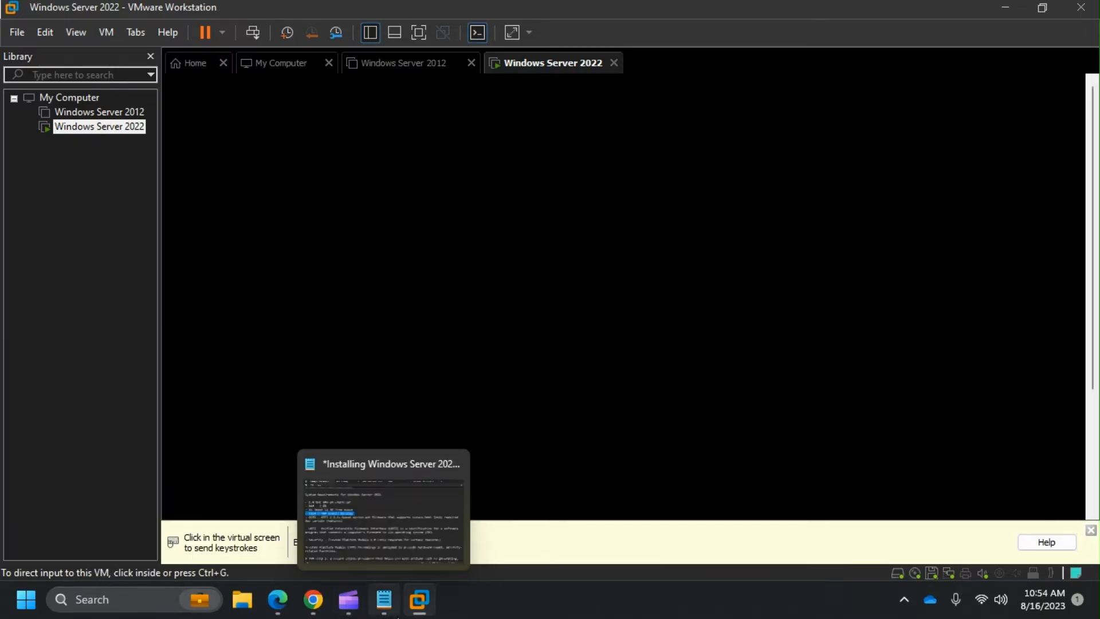
left_click(358, 515)
scroll(221, 299, "down", 3)
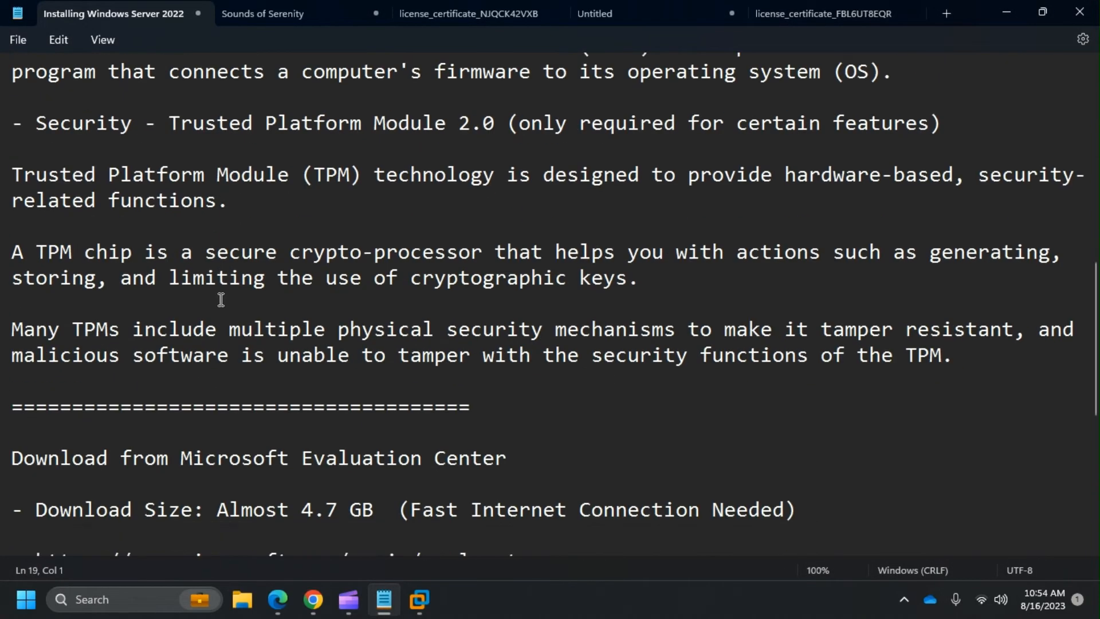
scroll(222, 299, "down", 5)
left_click(155, 346)
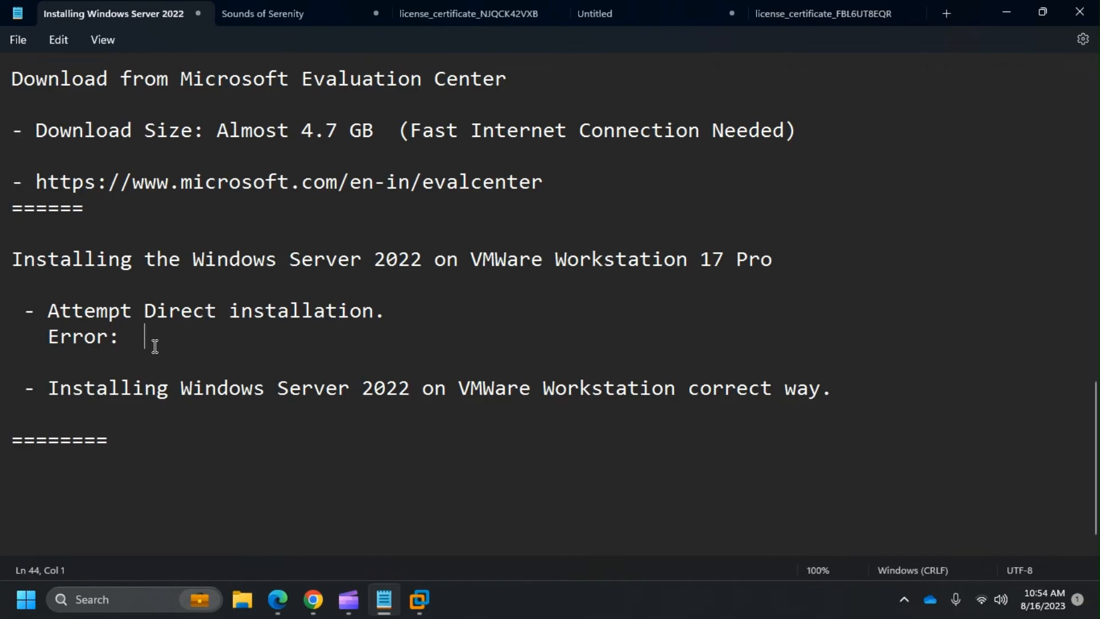
left_click_drag(154, 346, 12, 317)
key("super+Tab")
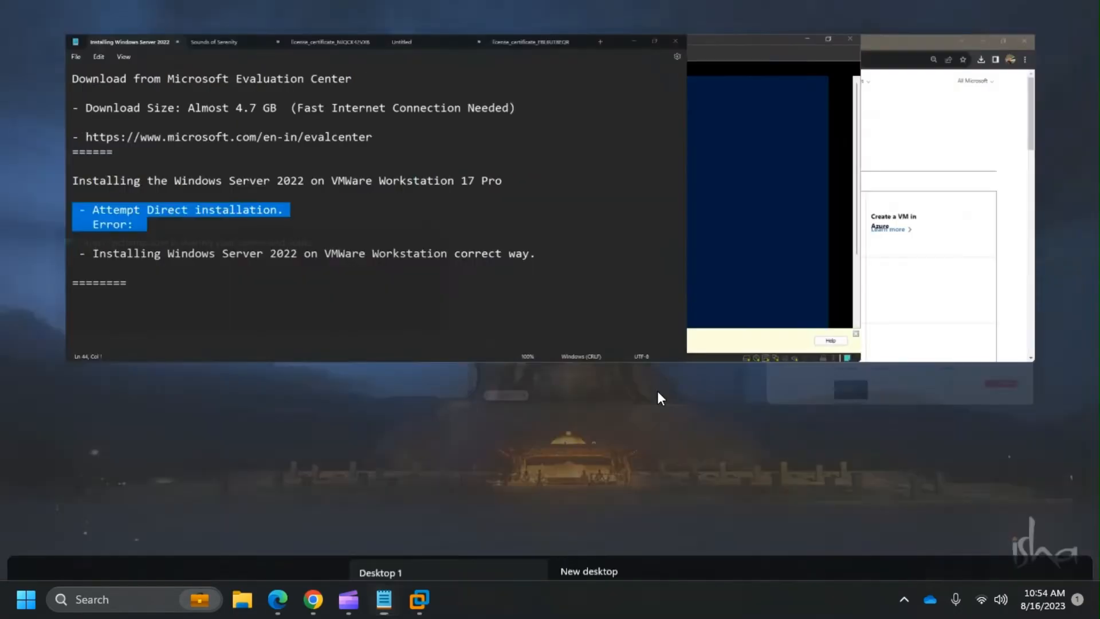
left_click(627, 148)
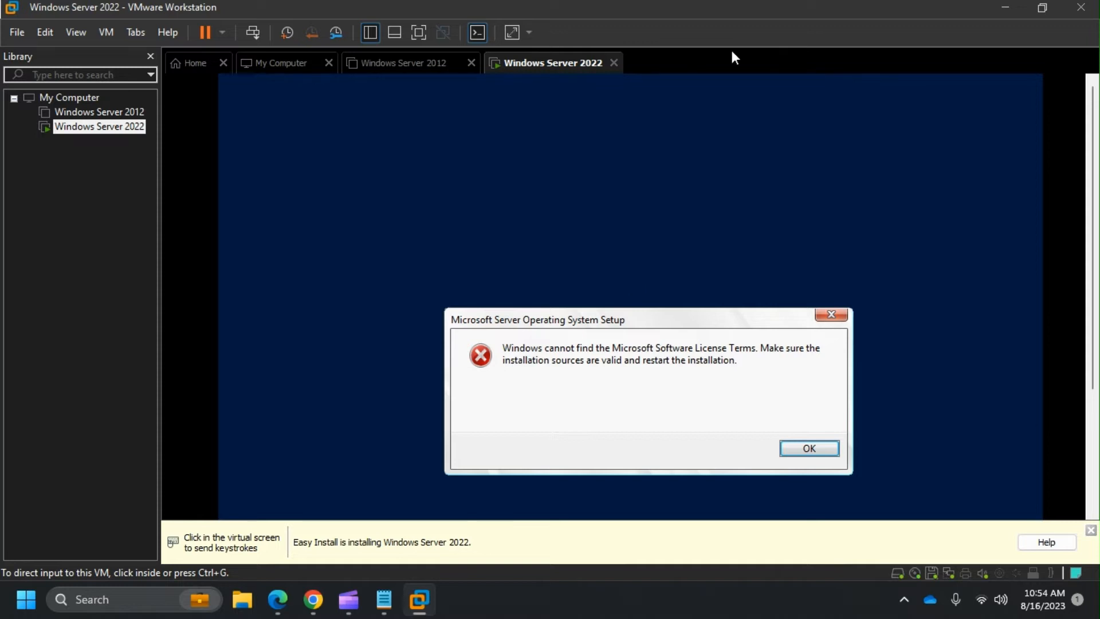
scroll(1093, 272, "down", 2)
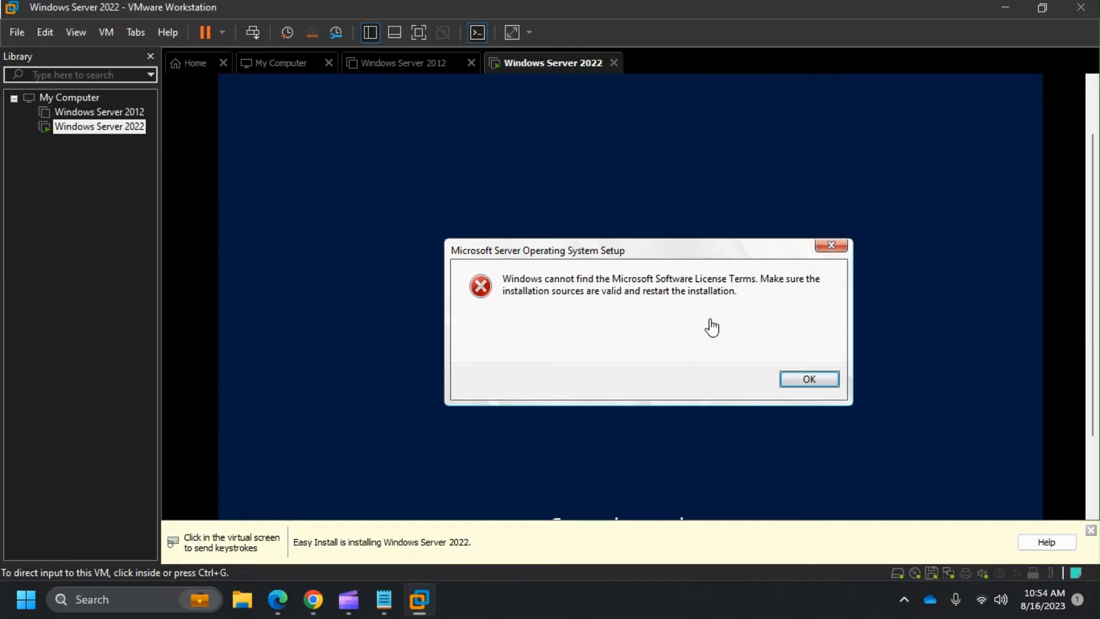
left_click(767, 303)
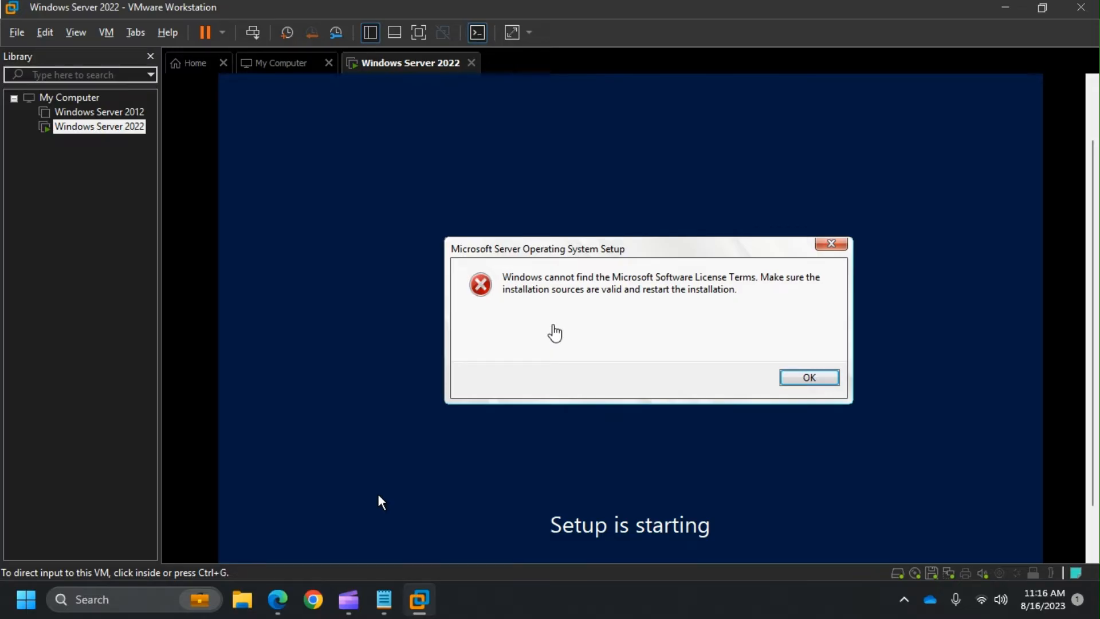
- Power off the running Windows Server 2022 virtual machine
left_click(222, 33)
left_click(297, 151)
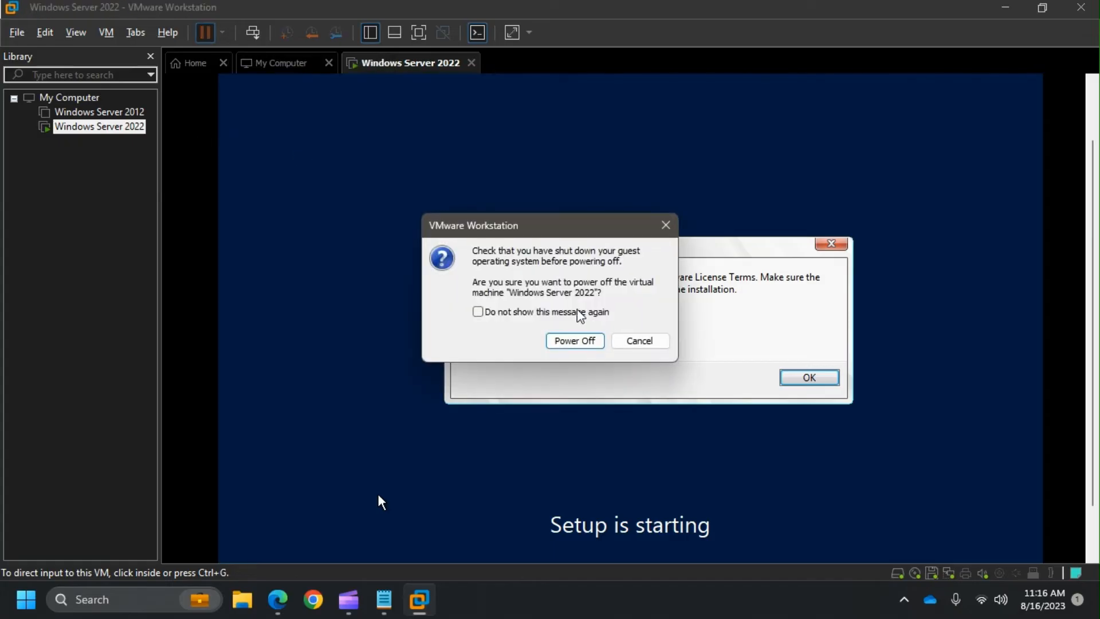
left_click(578, 340)
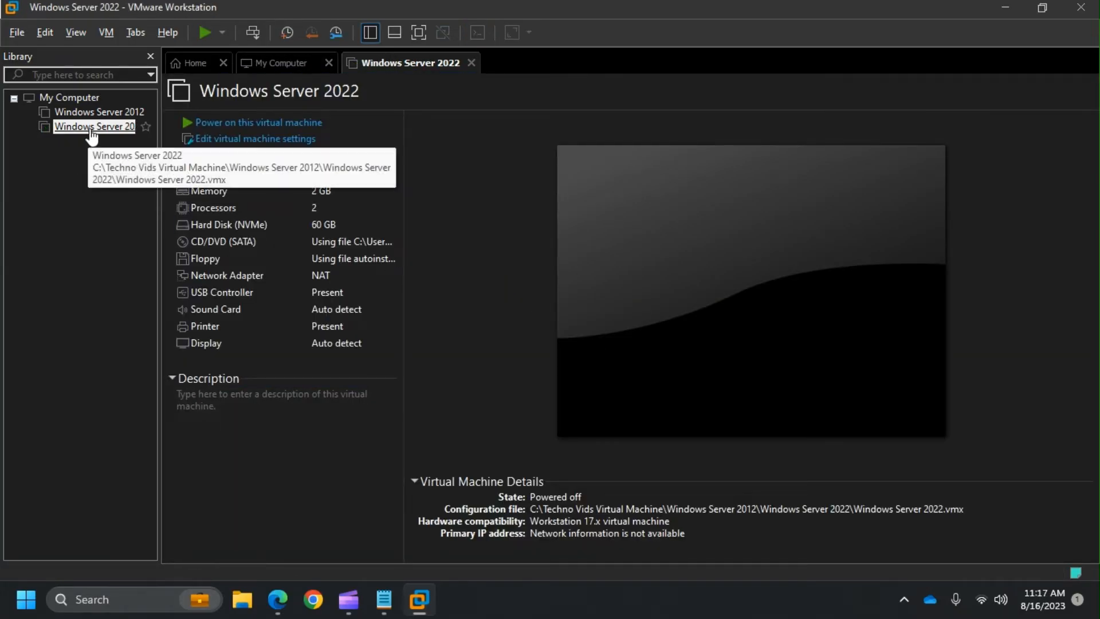
- Delete the Windows Server 2022 VM from disk via Manage > Delete from Disk
right_click(90, 129)
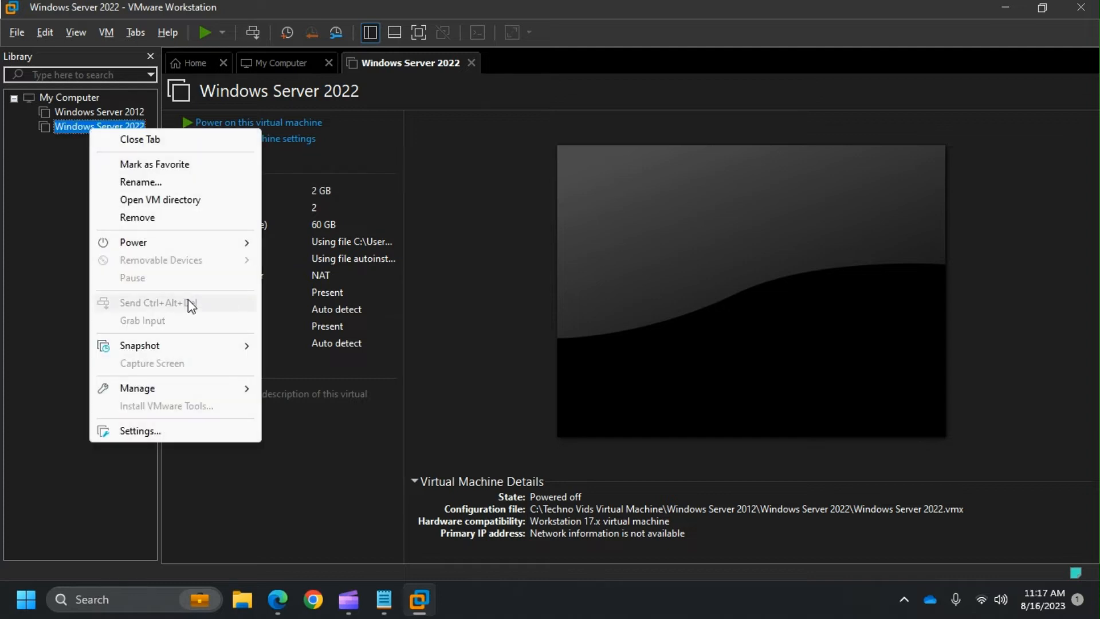
mouse_move(199, 384)
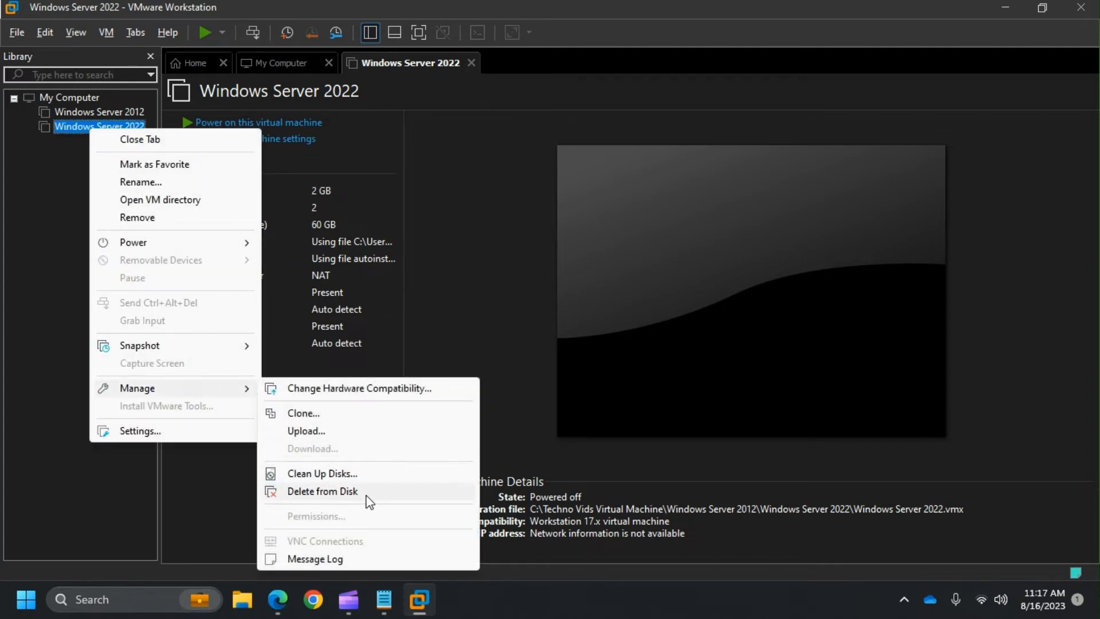
left_click(432, 493)
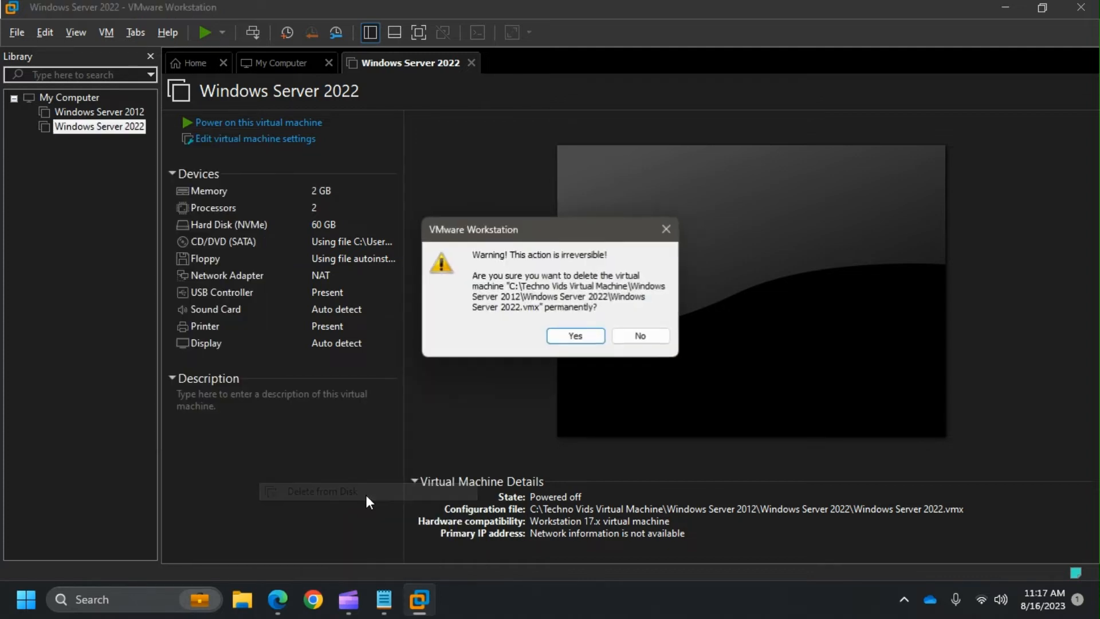
left_click(573, 334)
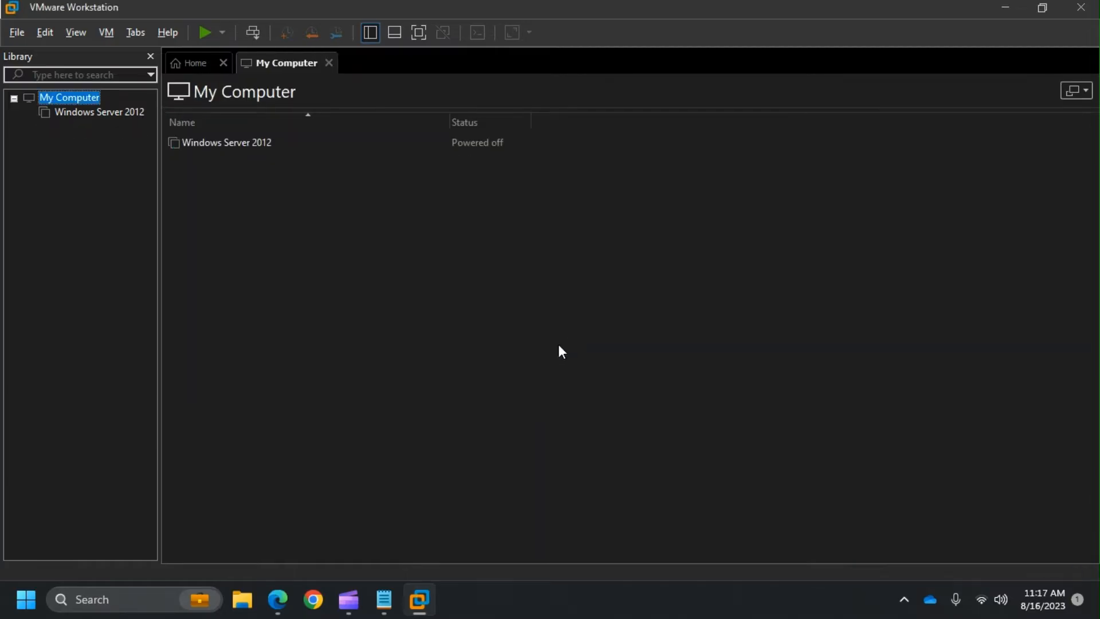
- Mark the license-terms error in the notes, add a line under the correct-way bullet, and return to VMware
left_click(383, 600)
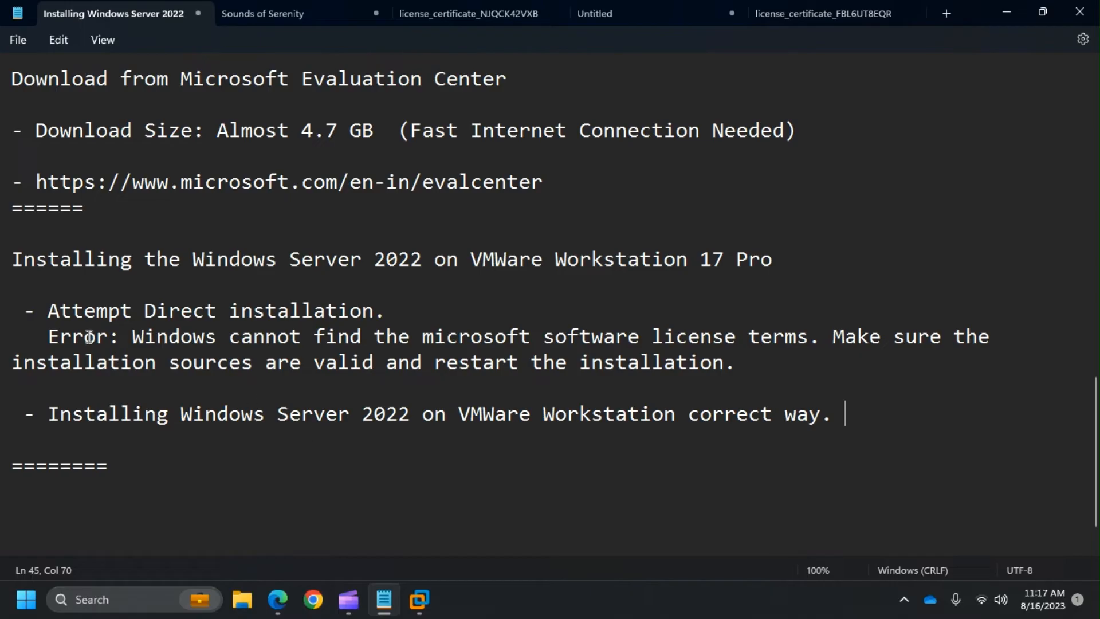
left_click_drag(49, 339, 801, 353)
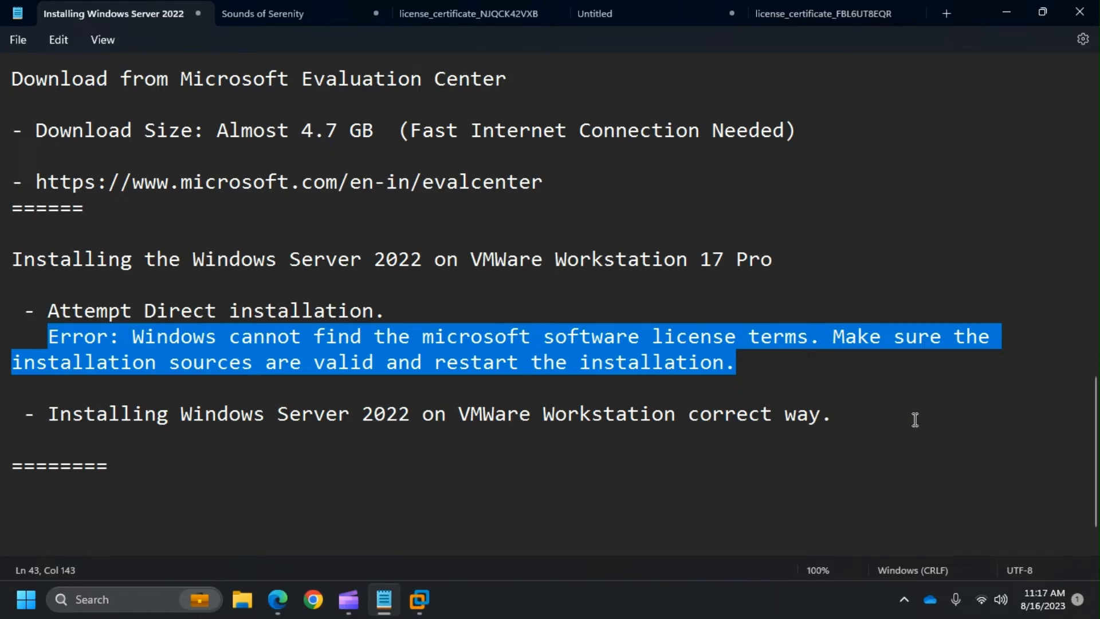
left_click(860, 422)
key("Return")
key("Return")
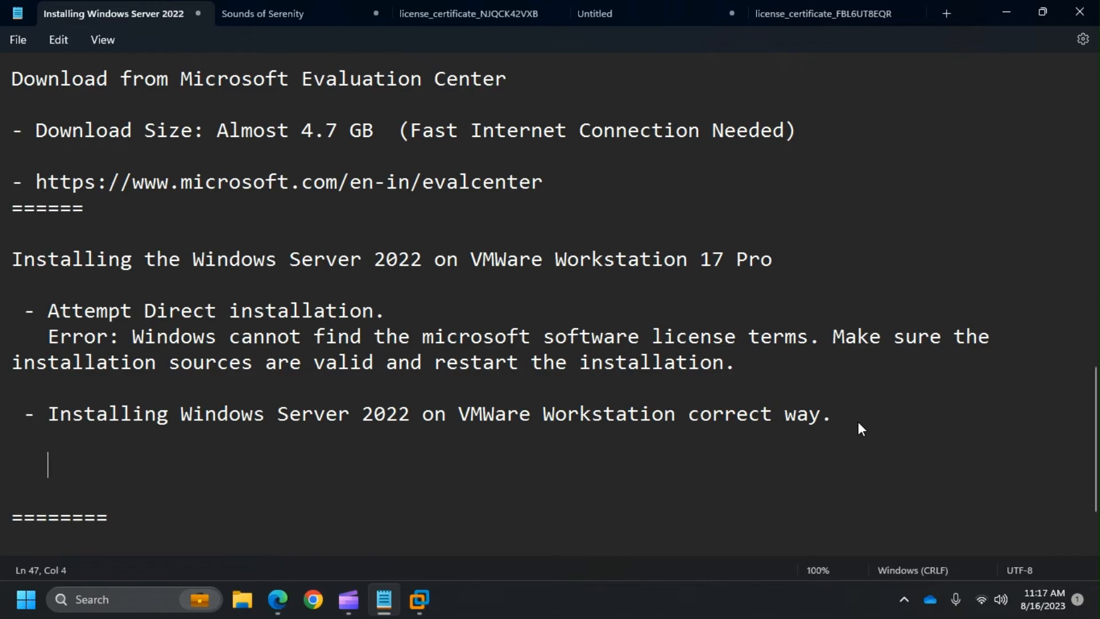
key("super+Tab")
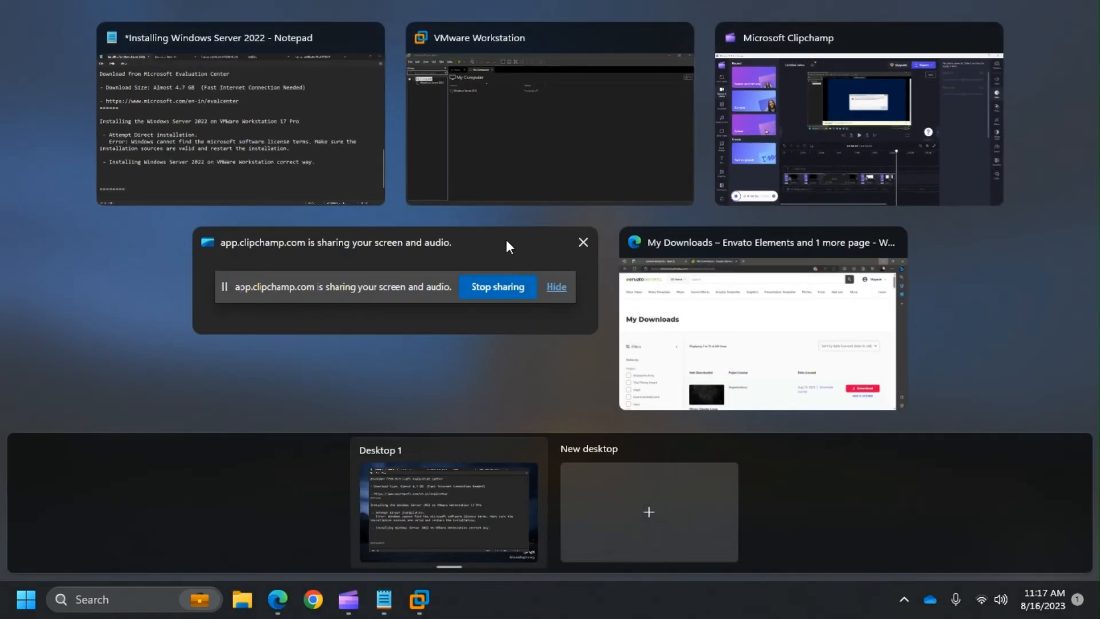
left_click(578, 128)
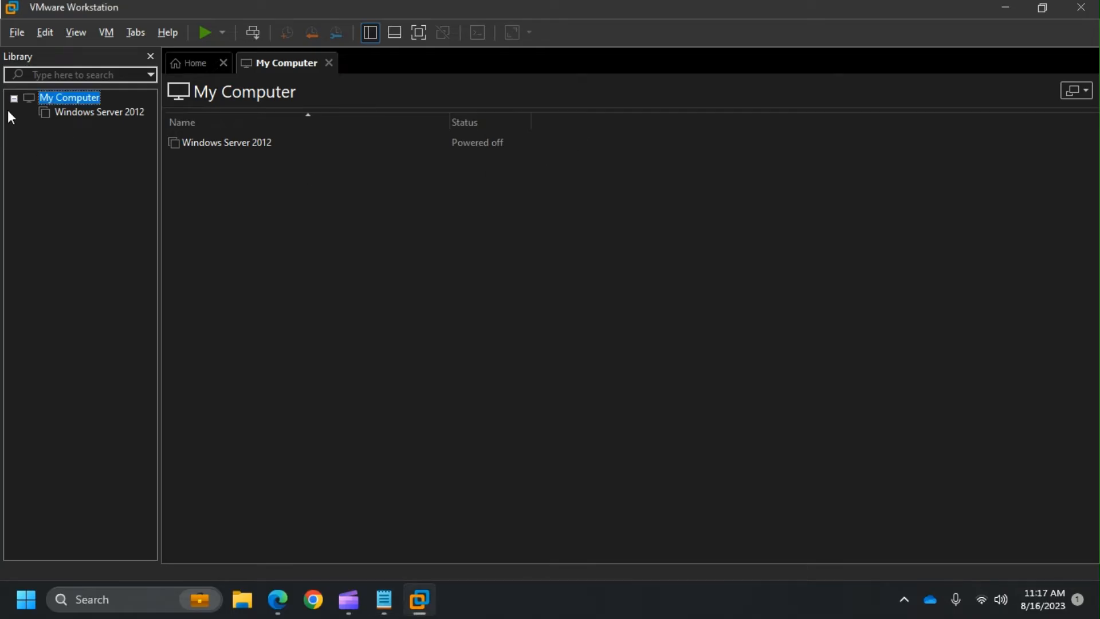
- Start a Custom new virtual machine wizard with Workstation 17.x hardware compatibility
left_click(15, 33)
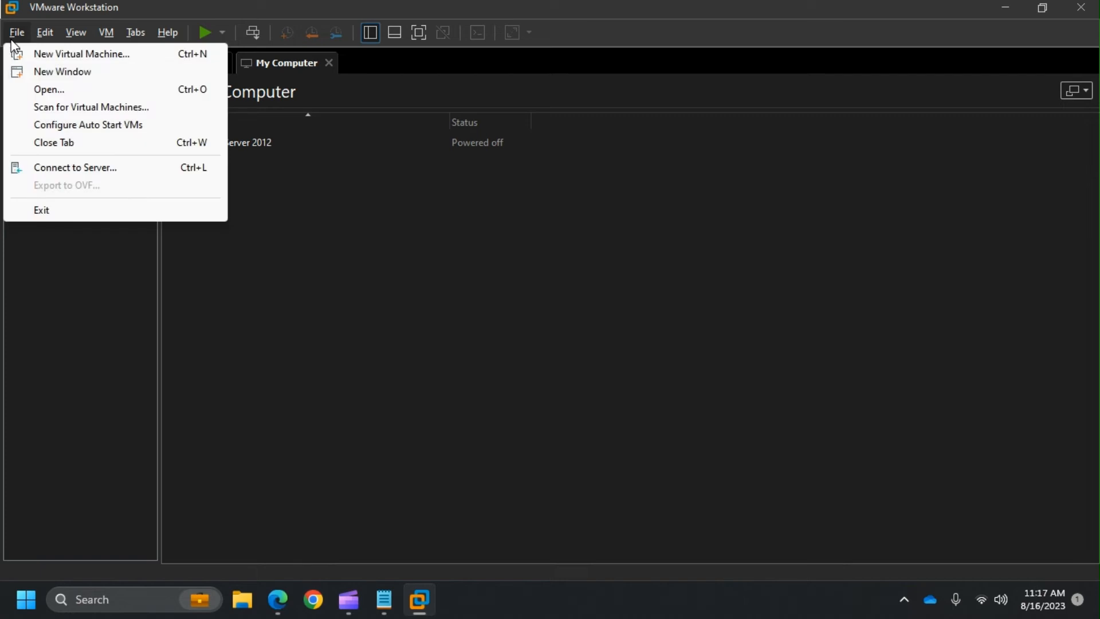
left_click(89, 55)
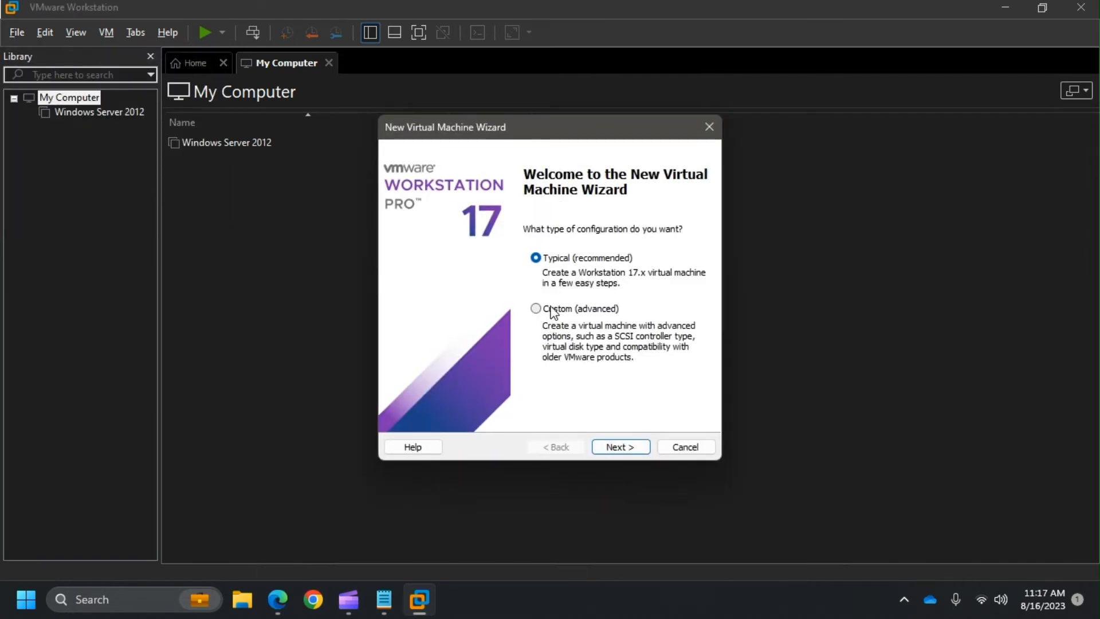
left_click(550, 309)
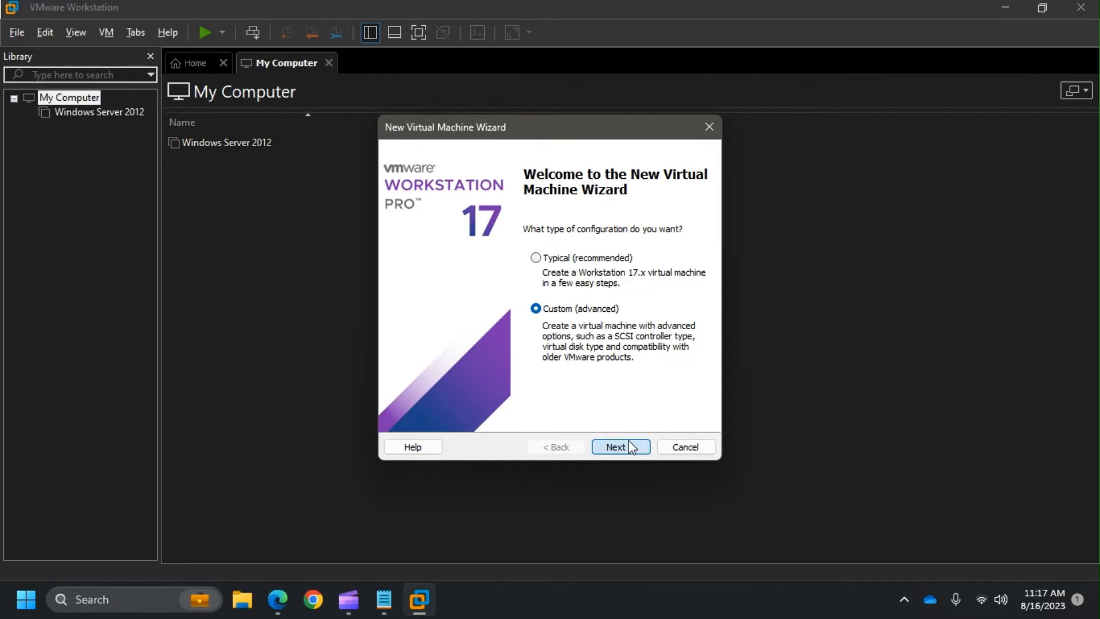
left_click(630, 447)
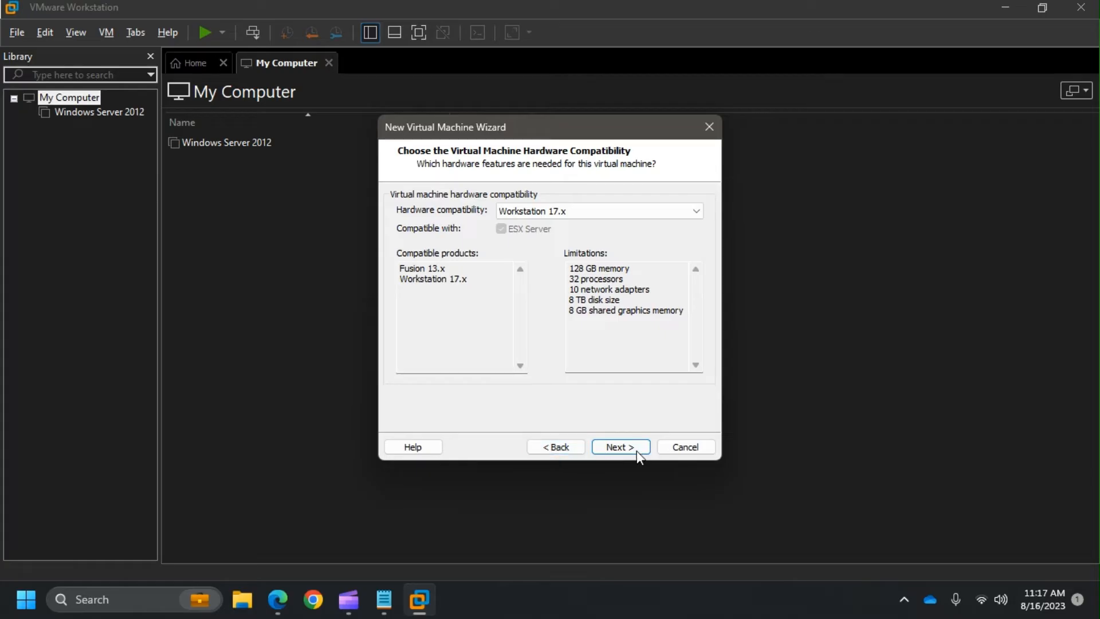
left_click(621, 447)
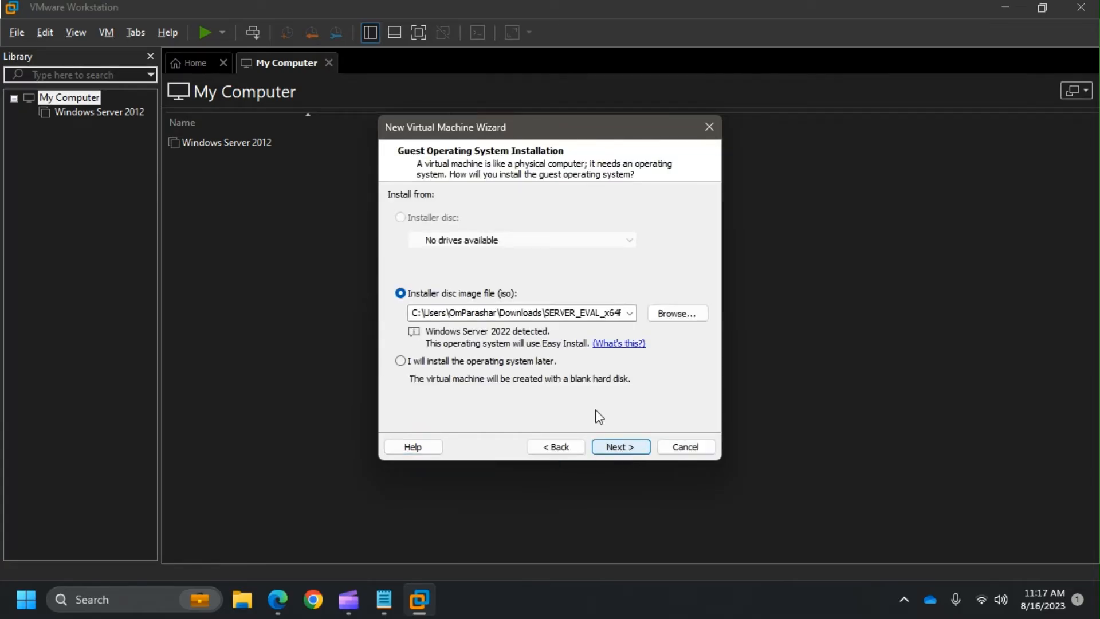
- Choose to install the OS later with a Windows Server 2022 guest, then browse for the location
left_click(401, 362)
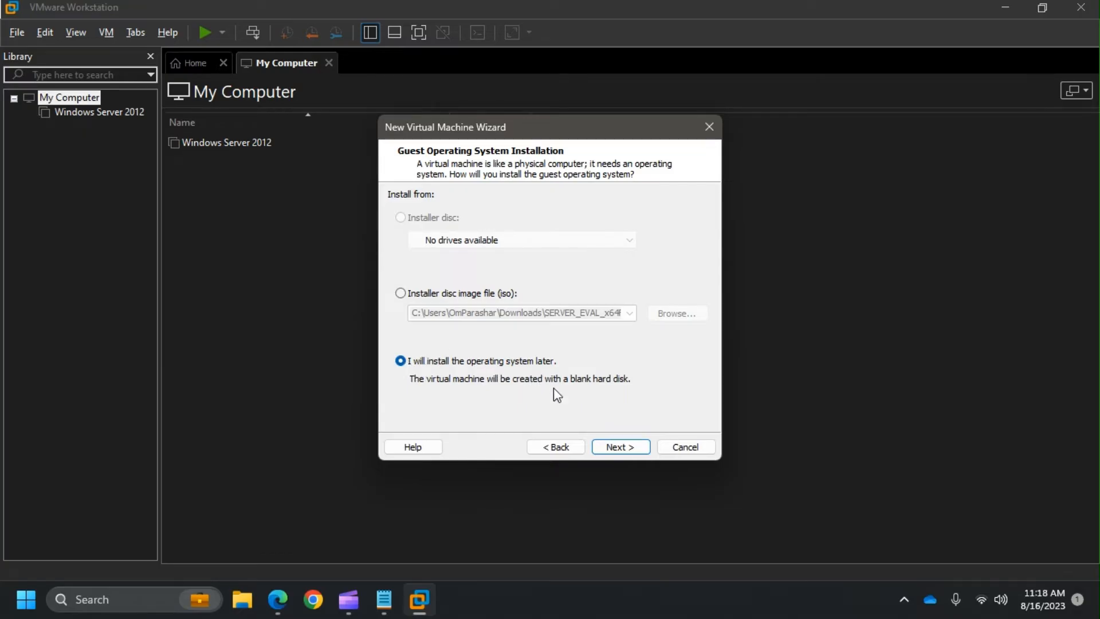
left_click(633, 448)
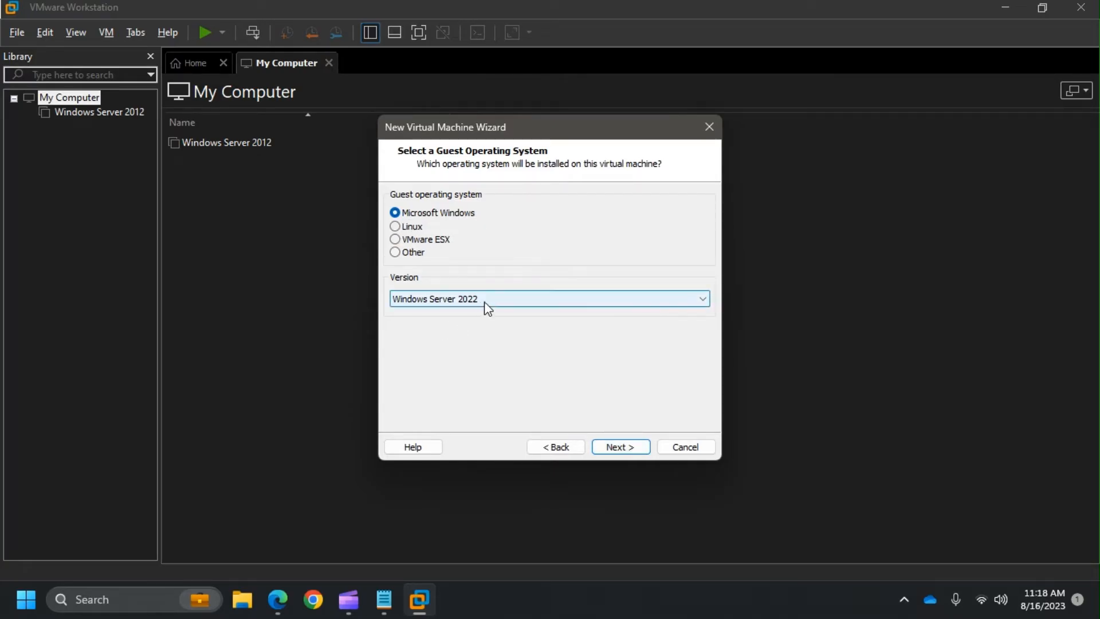
left_click(617, 448)
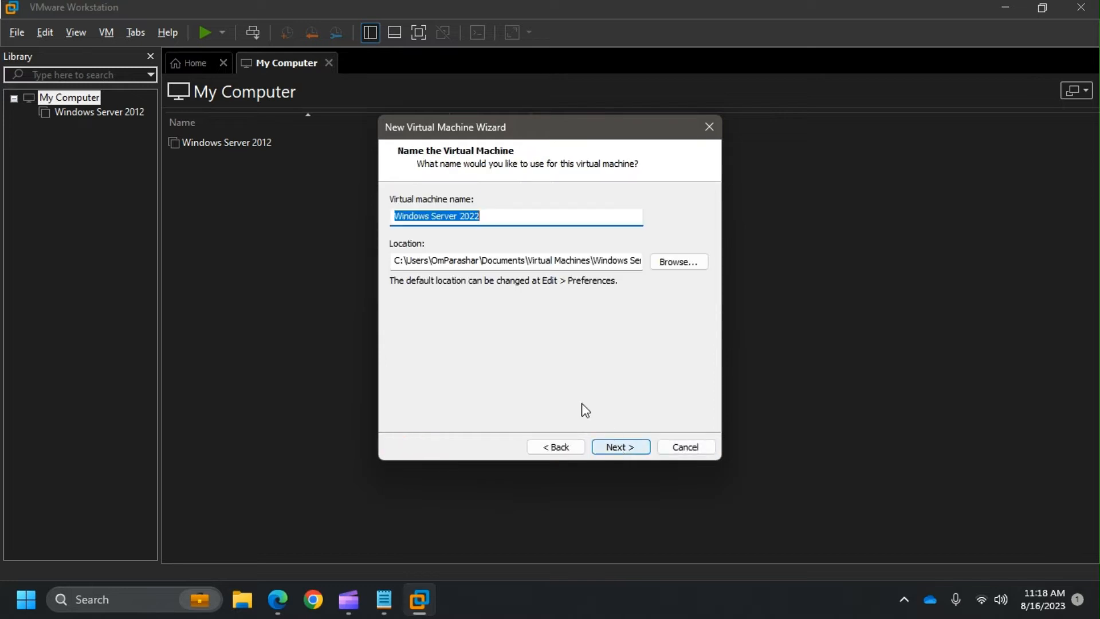
left_click(676, 261)
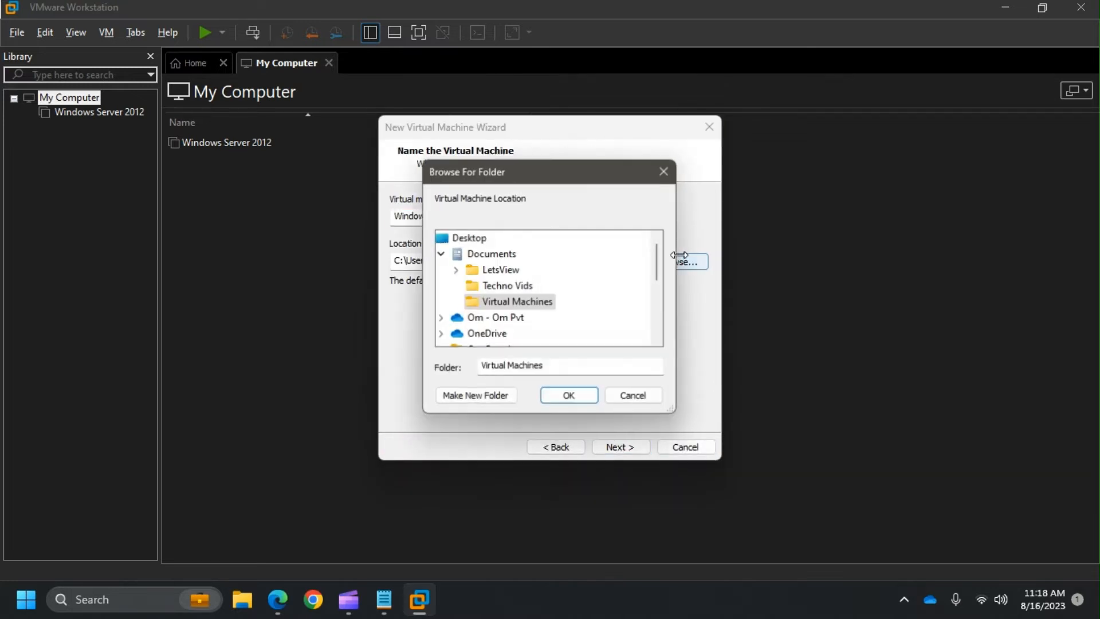
- Select C:\Techno Vids Virtual Machine as the parent folder in Browse For Folder
scroll(584, 313, "down", 3)
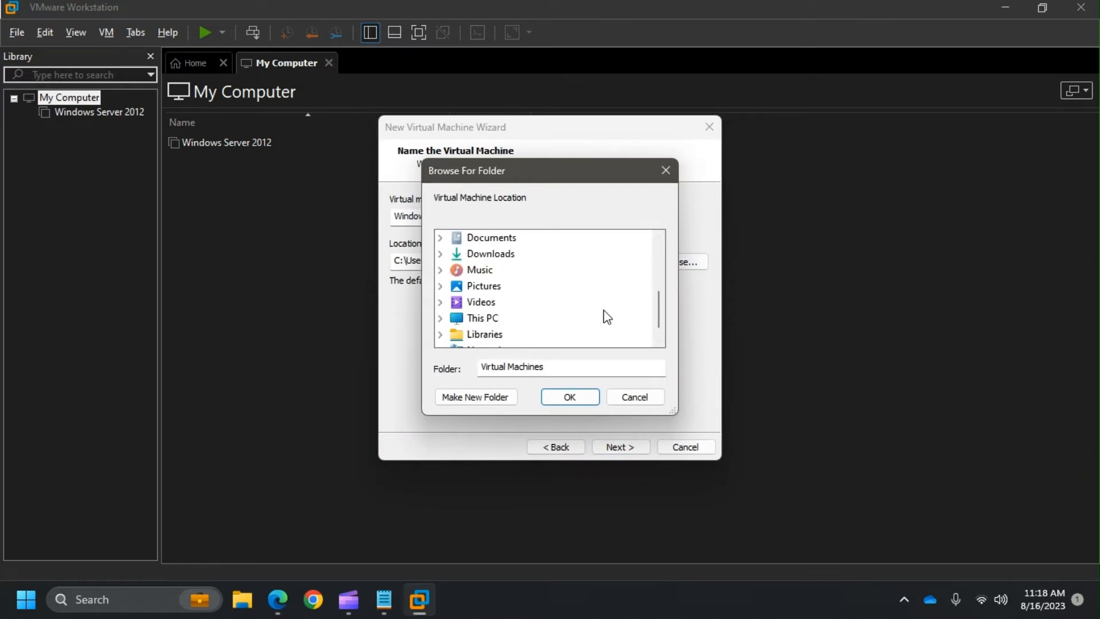
double_click(487, 318)
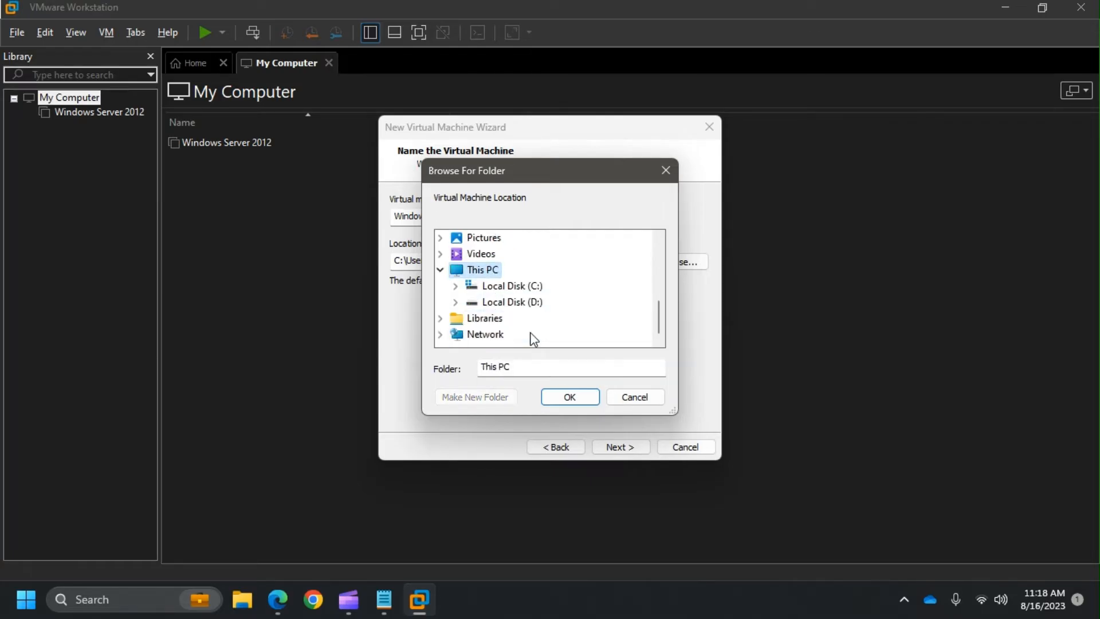
double_click(521, 286)
scroll(573, 300, "down", 1)
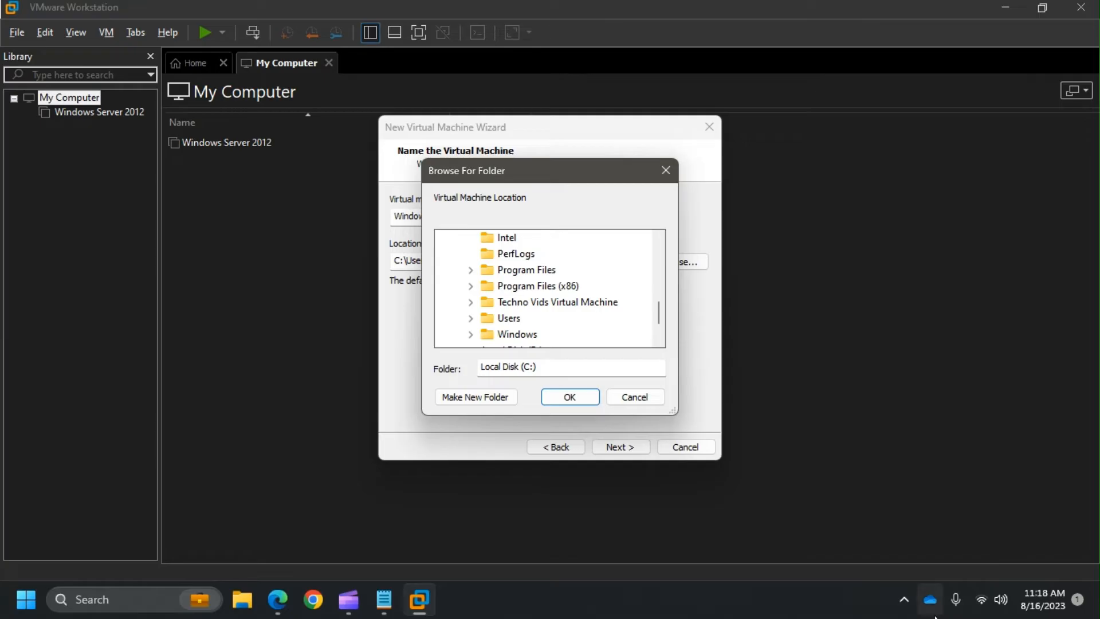
scroll(585, 335, "down", 1)
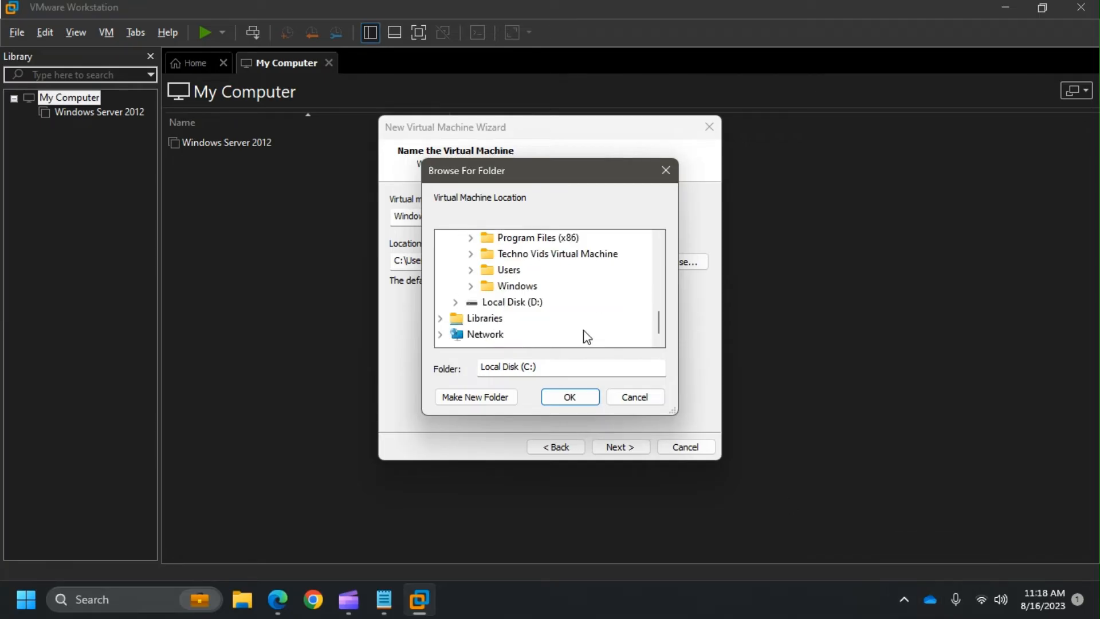
scroll(583, 336, "up", 1)
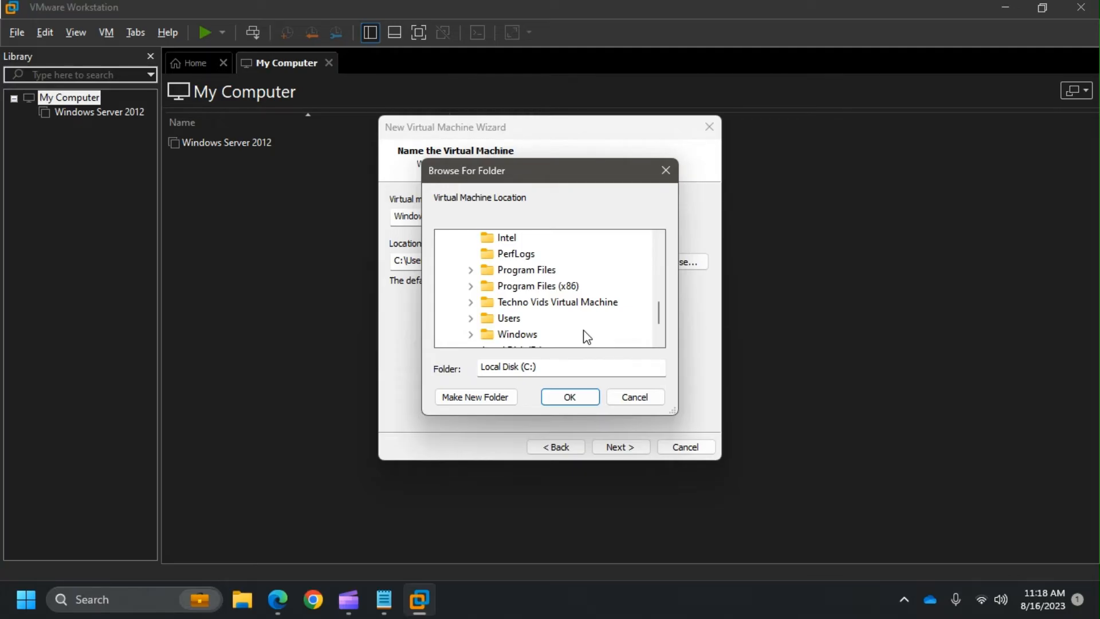
scroll(586, 336, "up", 2)
scroll(585, 337, "down", 3)
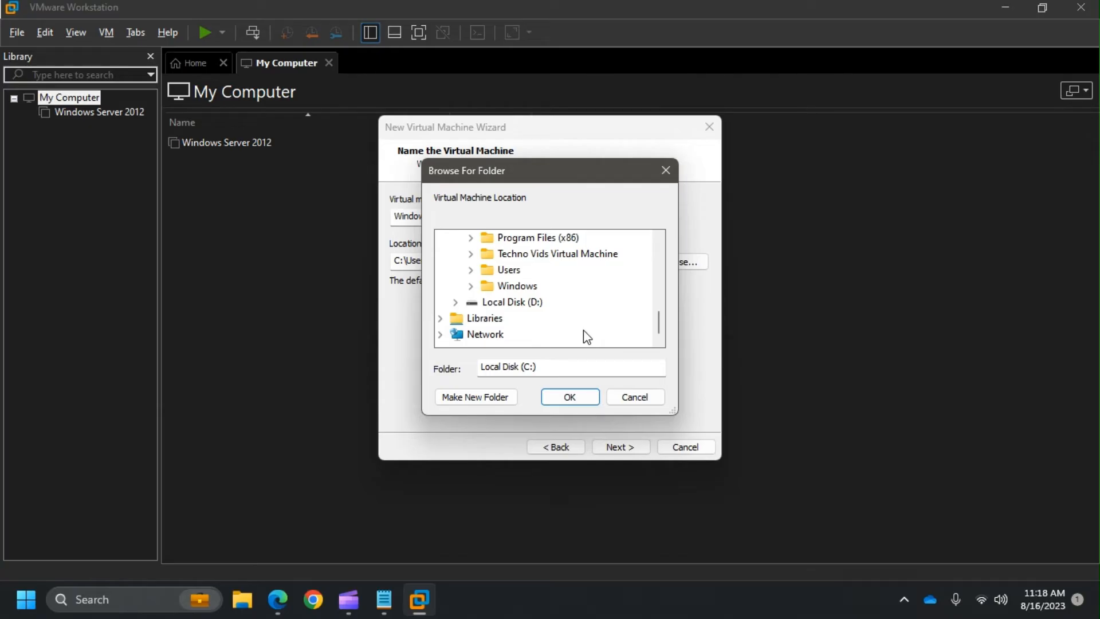
left_click(530, 256)
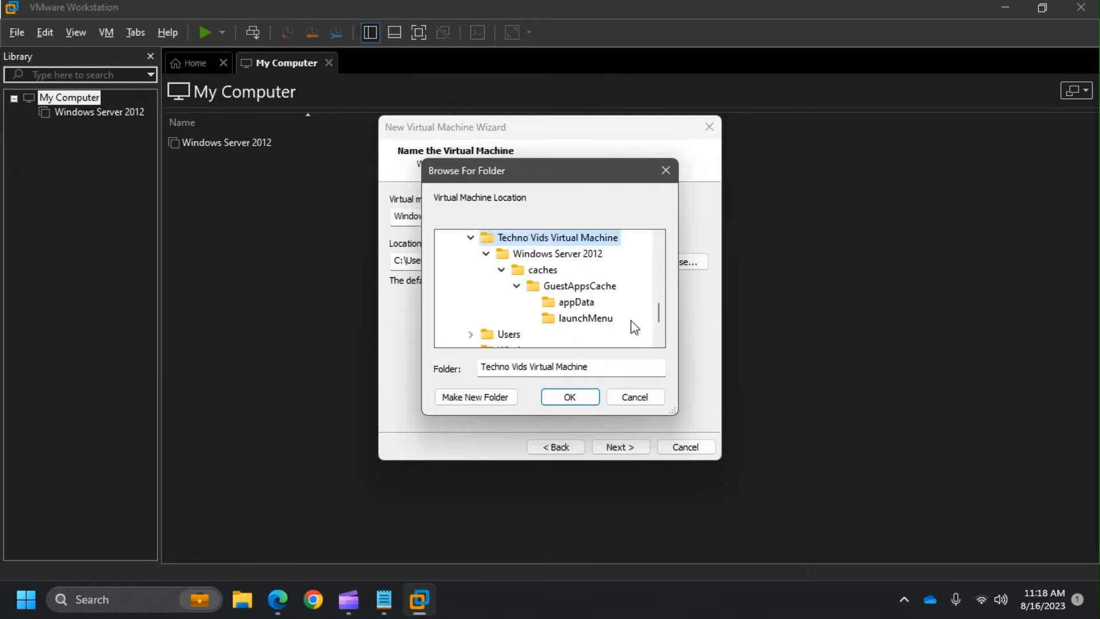
scroll(631, 321, "up", 1)
left_click(486, 302)
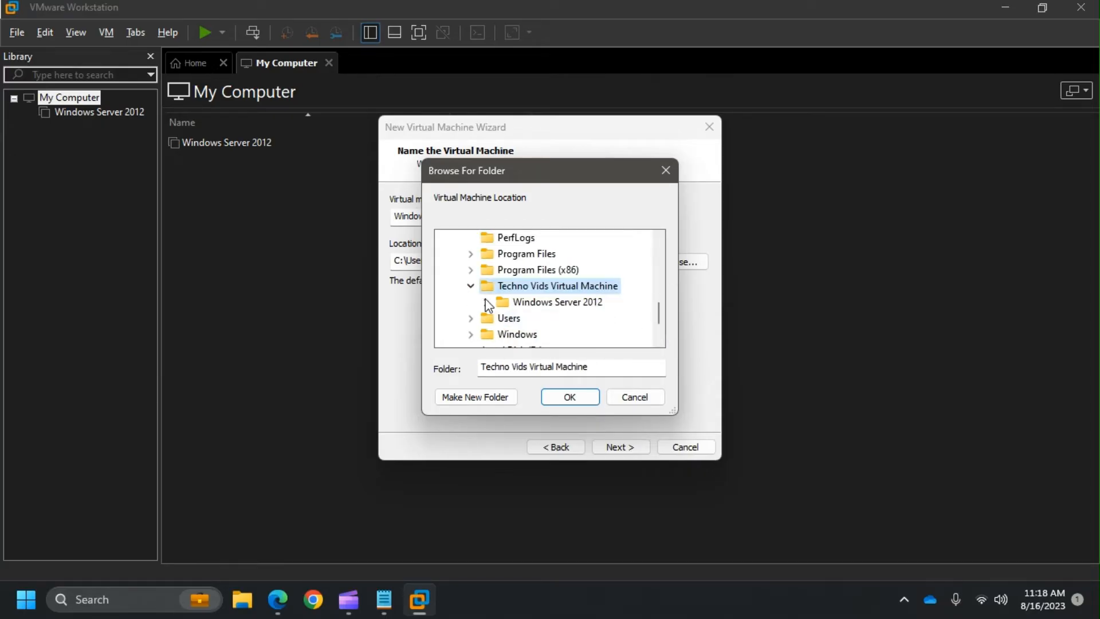
left_click(550, 302)
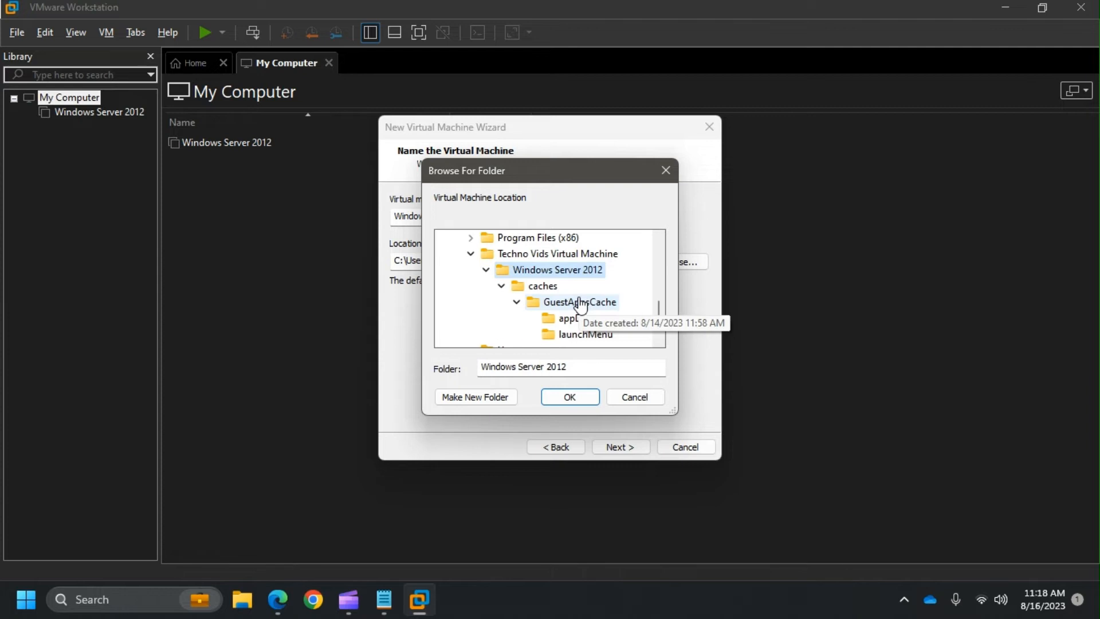
left_click(485, 270)
left_click(519, 253)
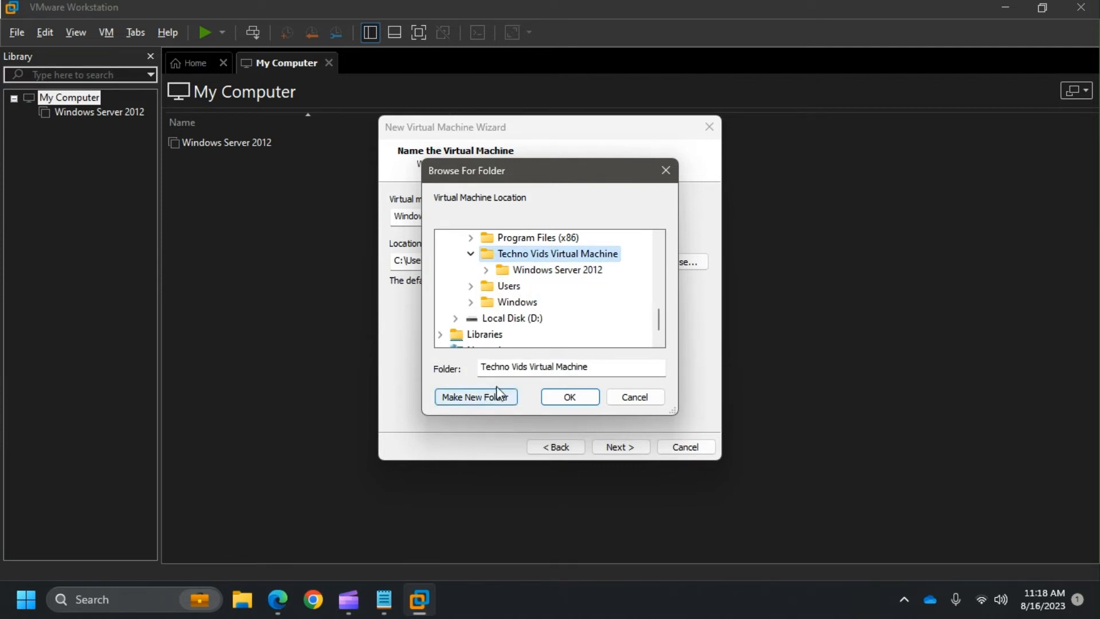
- Create a new 'Windows Server 2022' subfolder and confirm it as the VM location
left_click(489, 402)
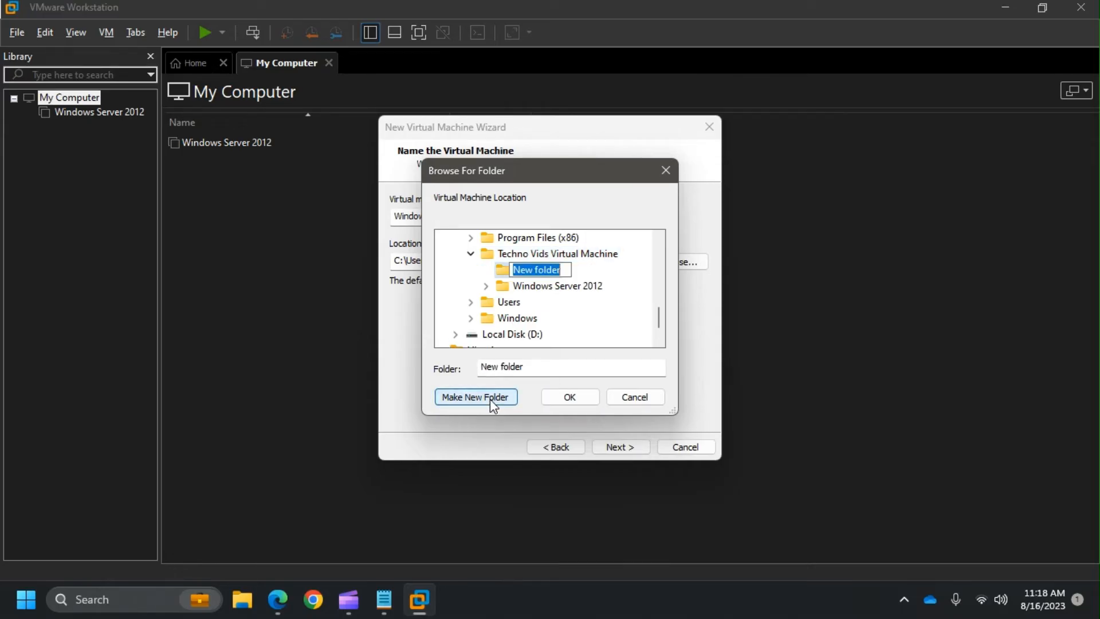
type("Windows Ser")
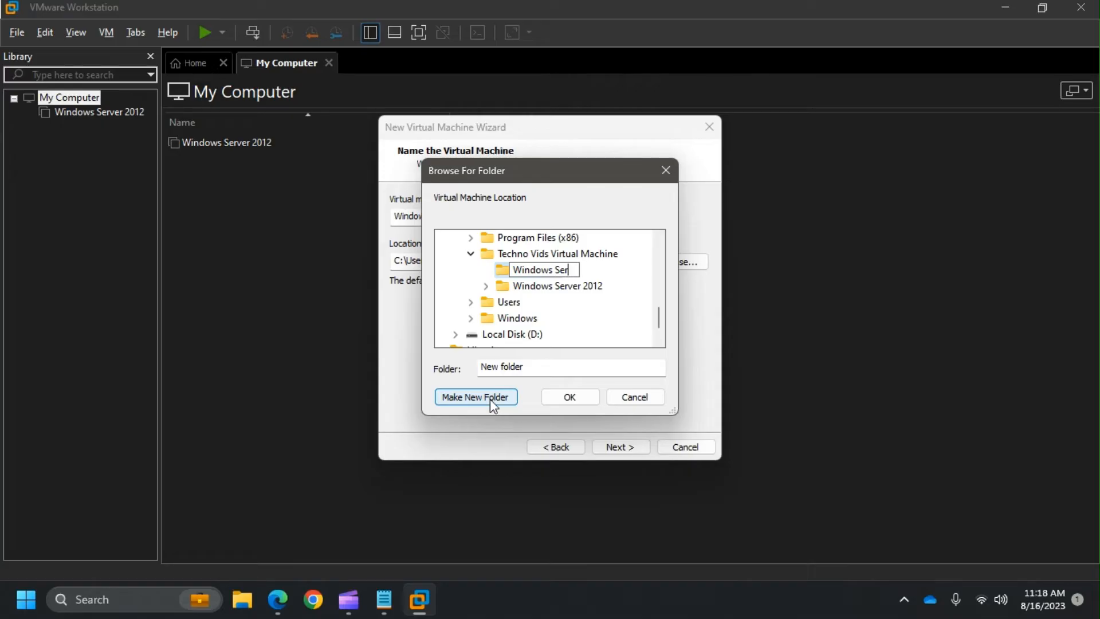
type("ver 2022")
left_click(590, 399)
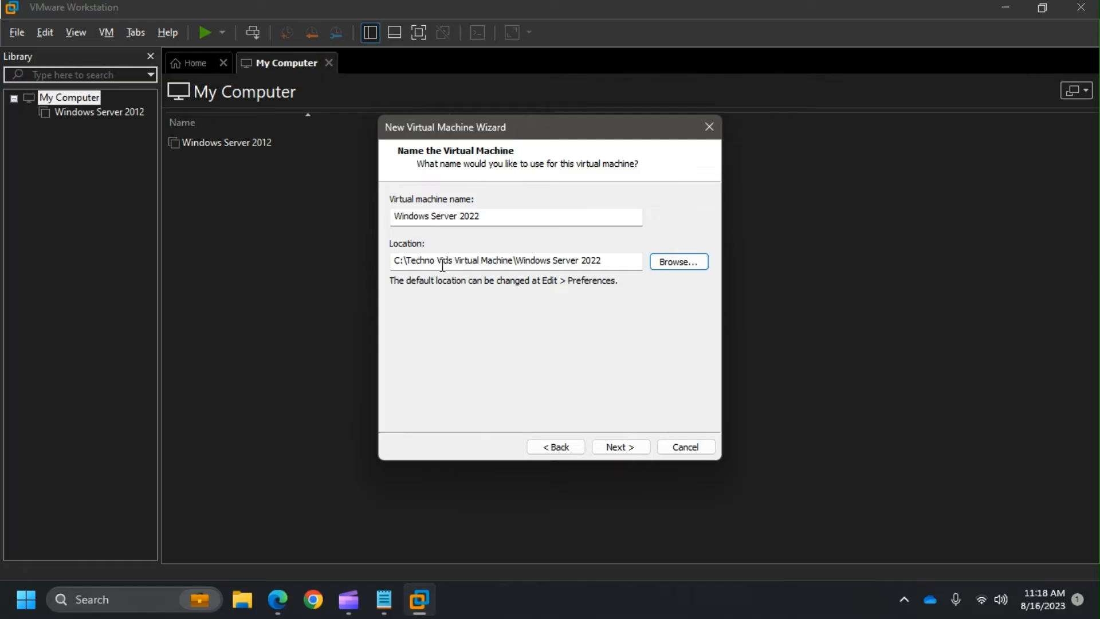
- Accept UEFI firmware, 2 processors and 2048 MB memory for the new VM
left_click(618, 447)
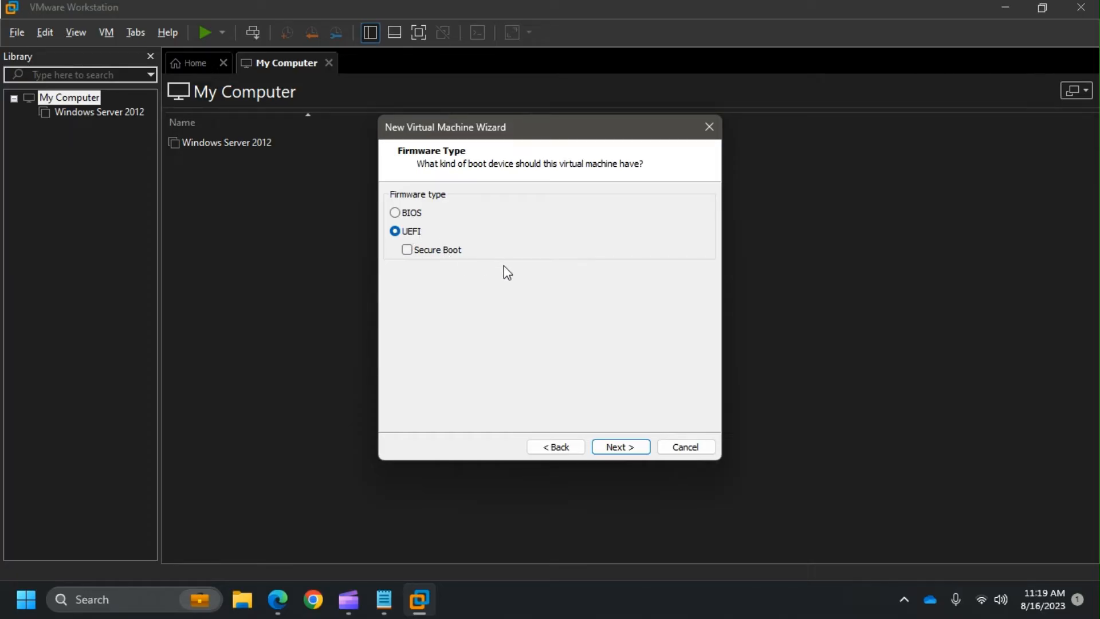
mouse_move(393, 613)
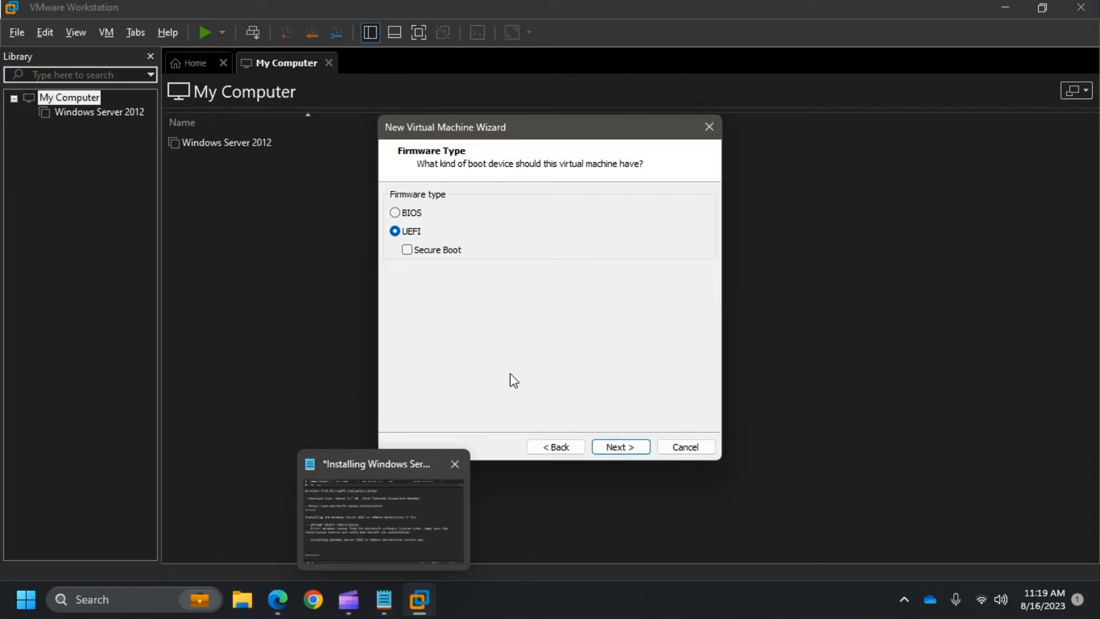
left_click(622, 451)
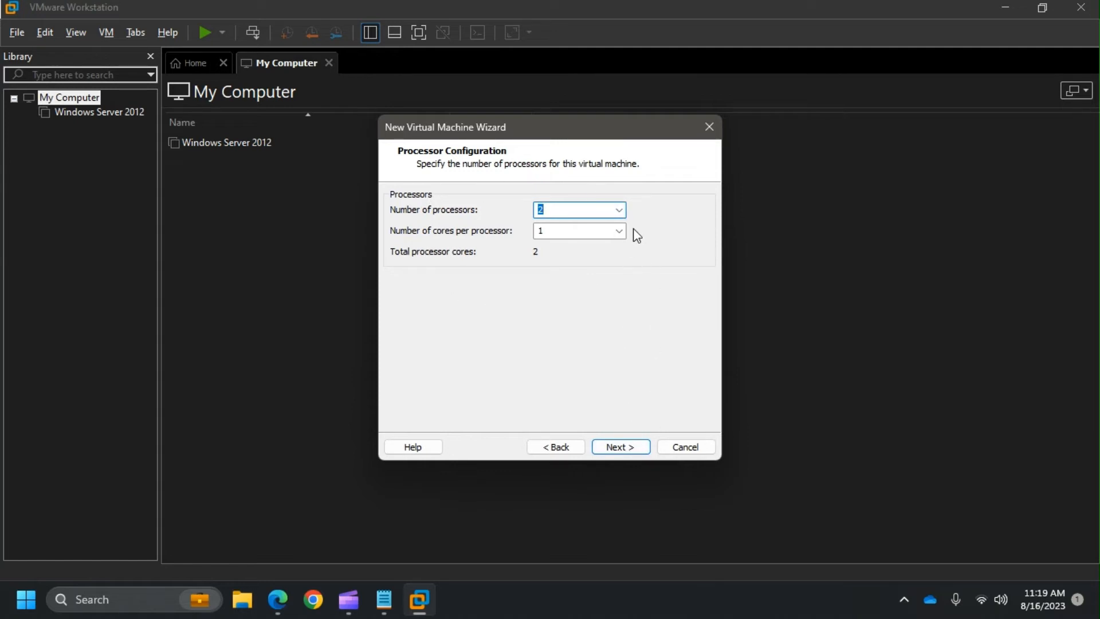
left_click(618, 448)
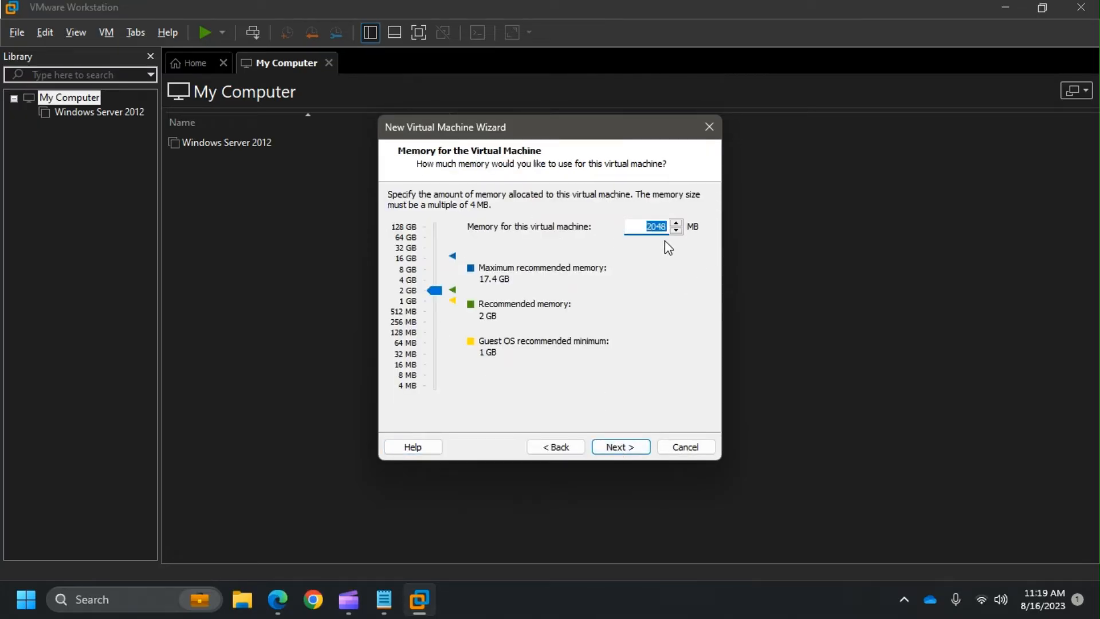
left_click(635, 453)
- Keep NAT, LSI Logic SAS, and a new 60 GB split NVMe disk, then create the VM
left_click(621, 448)
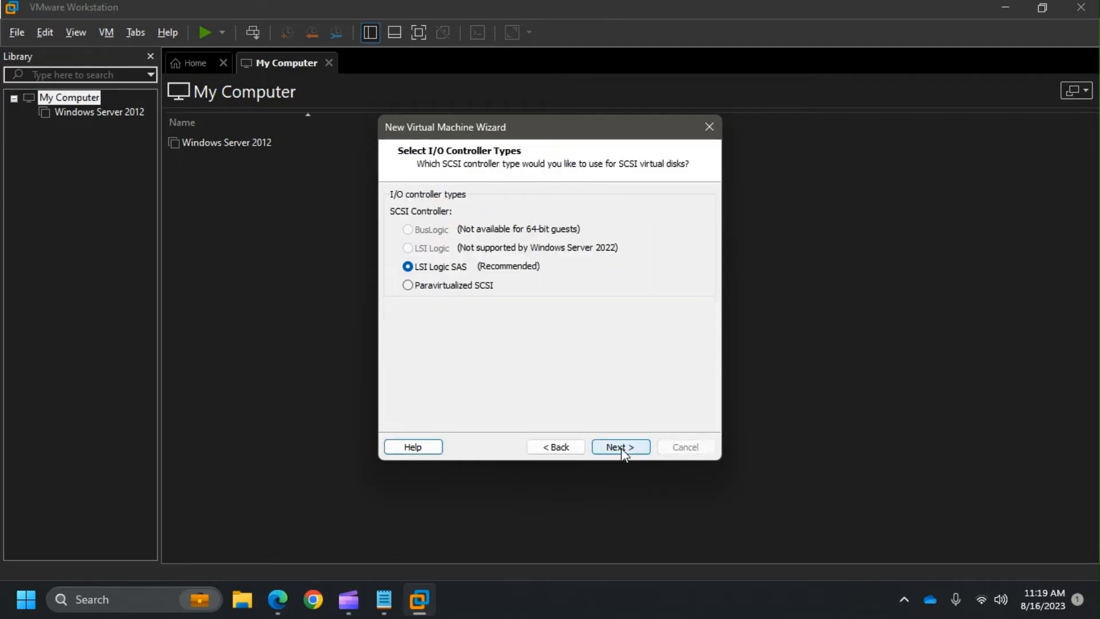
left_click(622, 448)
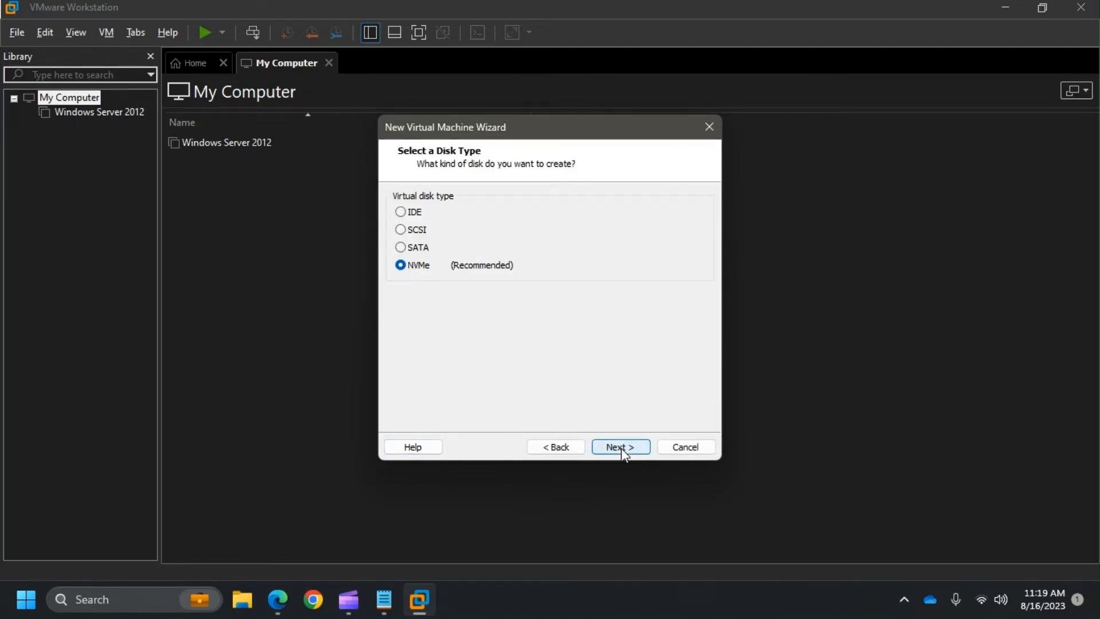
left_click(621, 448)
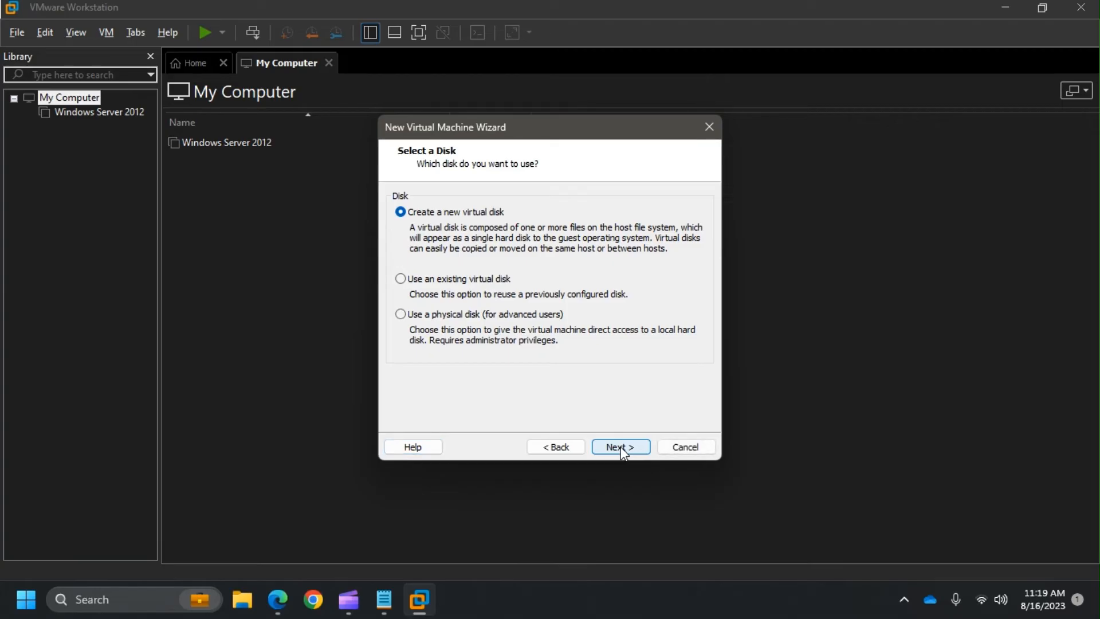
left_click(623, 449)
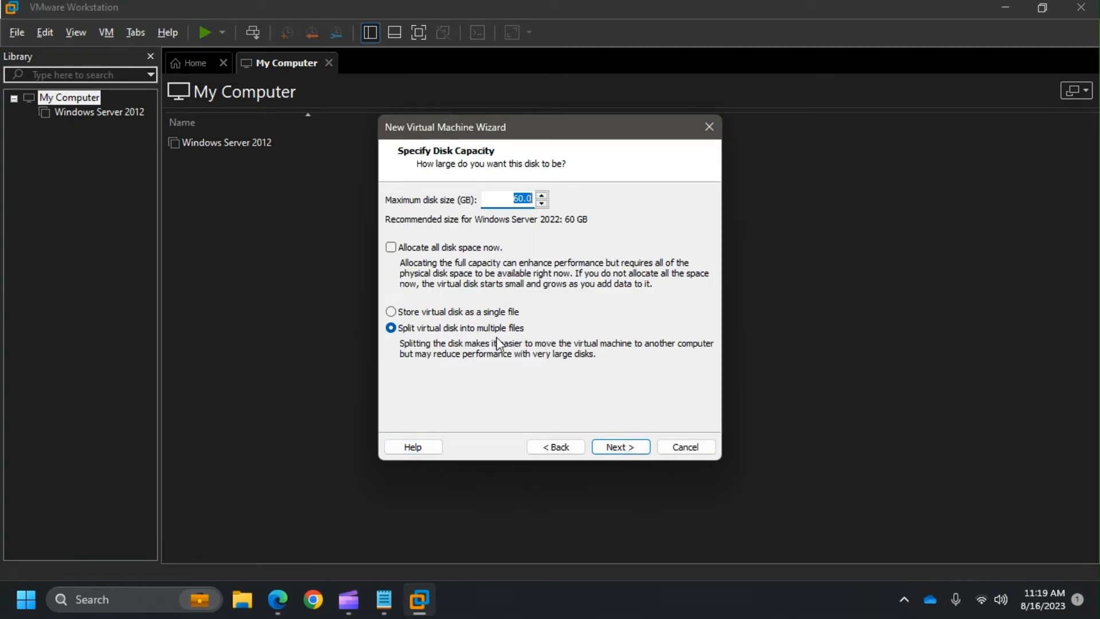
left_click(620, 447)
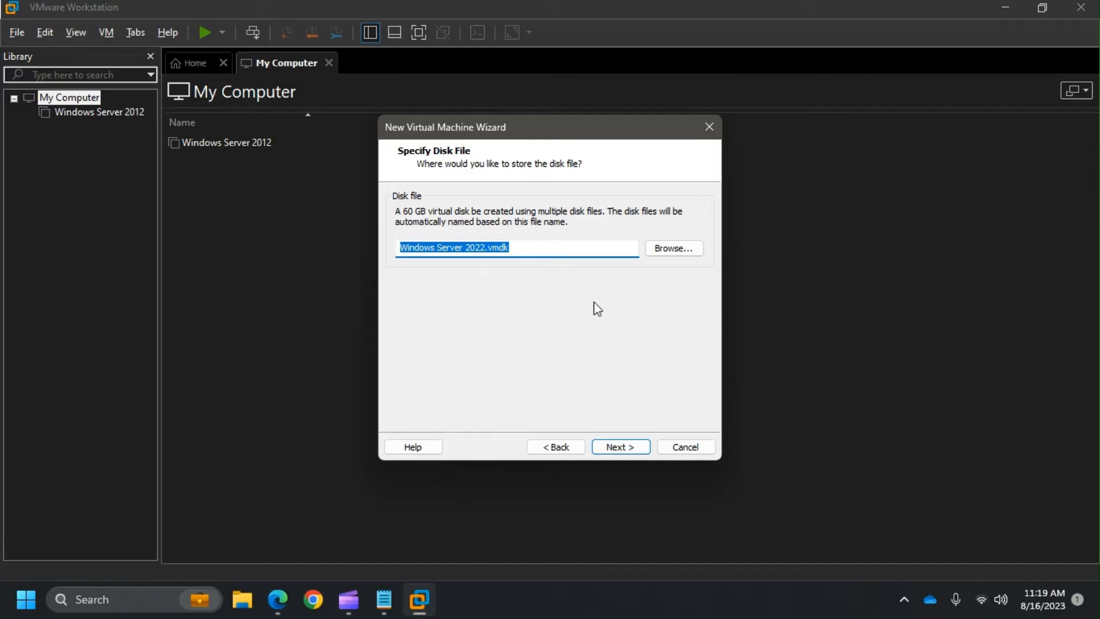
left_click(624, 447)
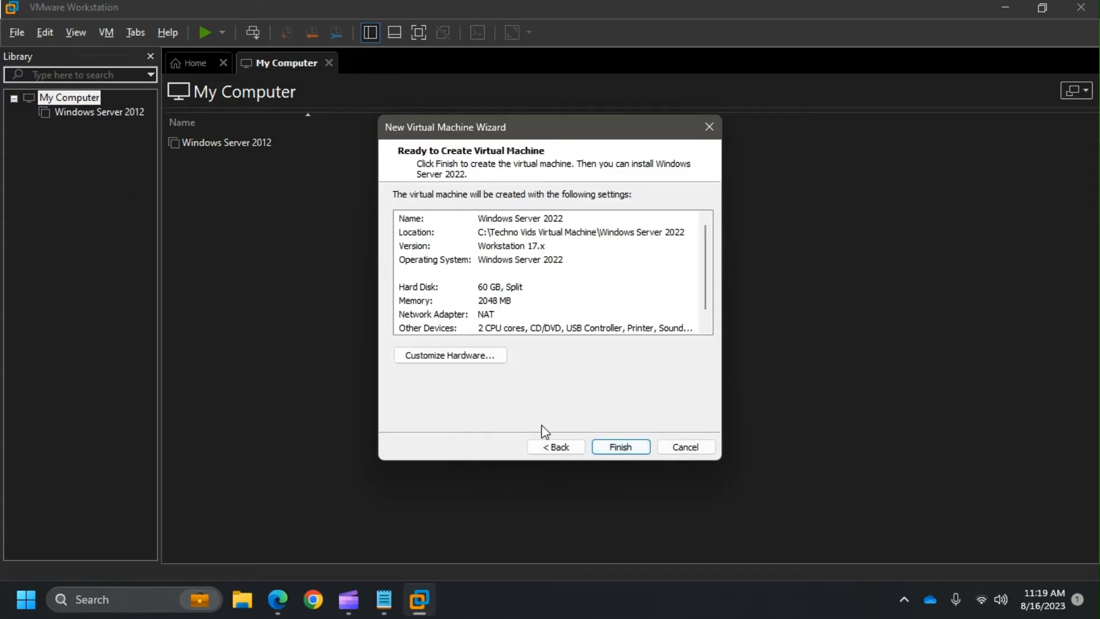
left_click(630, 448)
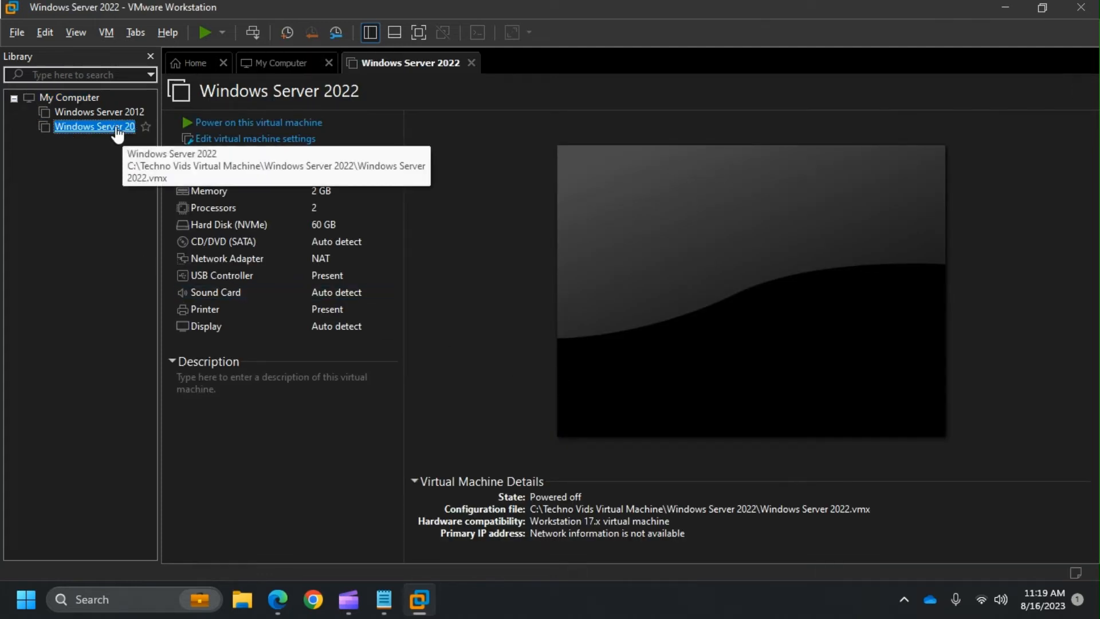
- Power on the Windows Server 2022 VM, agreeing to connect sata0:1 at every power-on
left_click(267, 123)
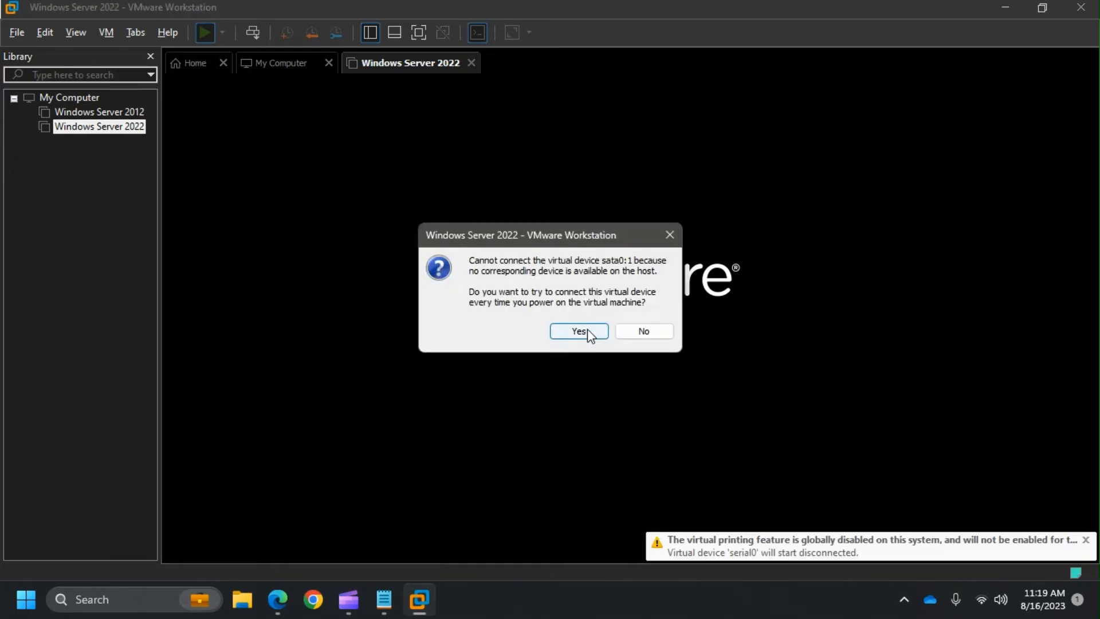
left_click(579, 331)
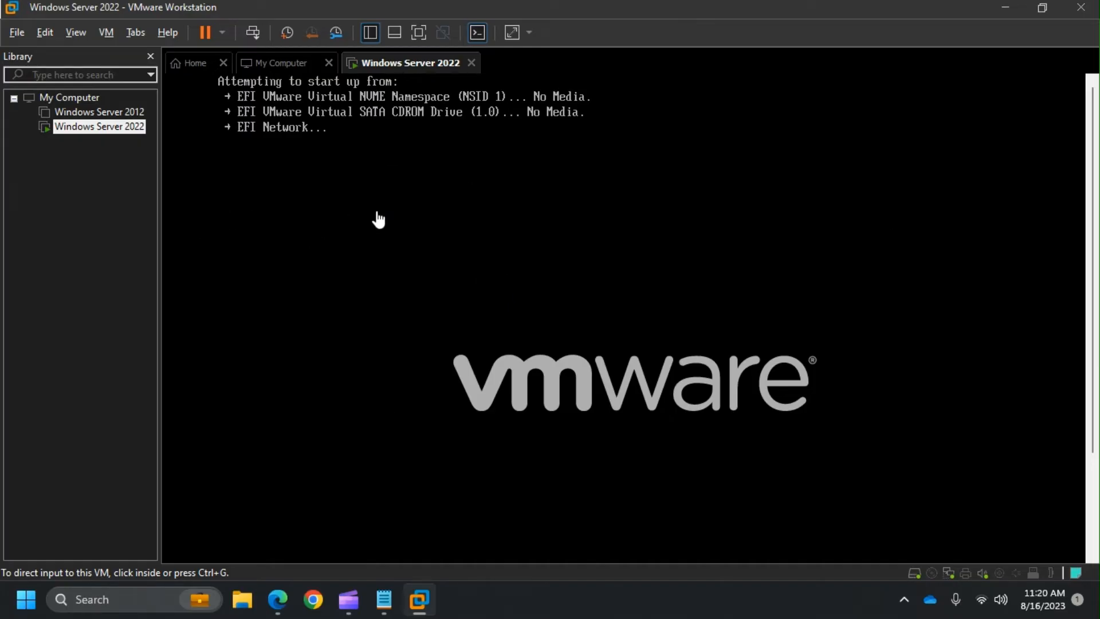
- Load the SERVER_EVAL_x64FRE_en-us ISO image into the CD/DVD (SATA) drive and save
left_click(105, 33)
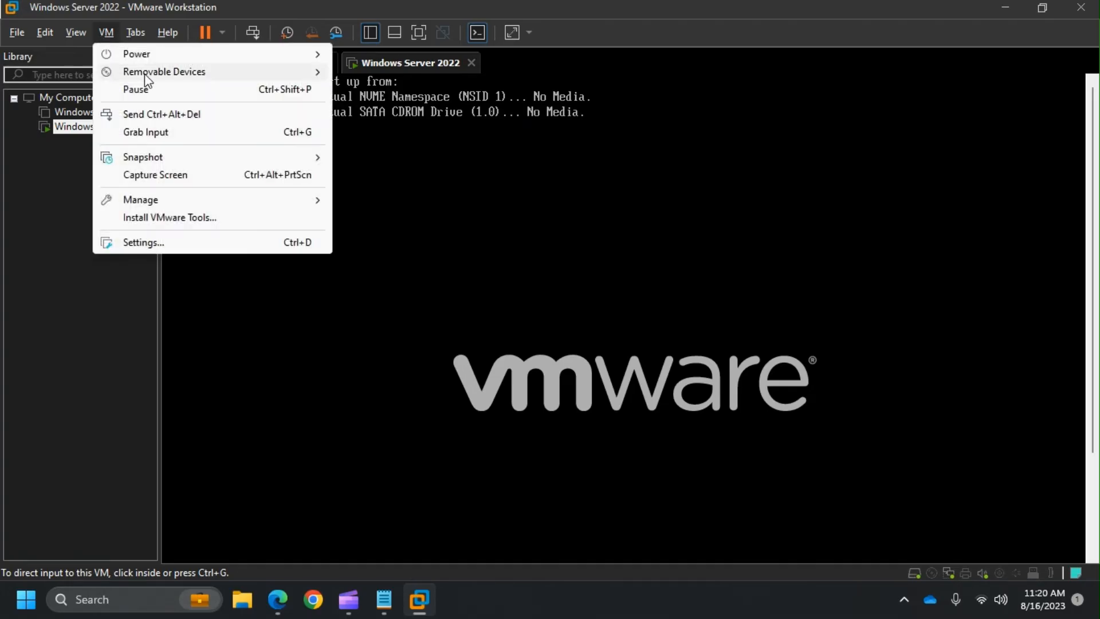
mouse_move(148, 79)
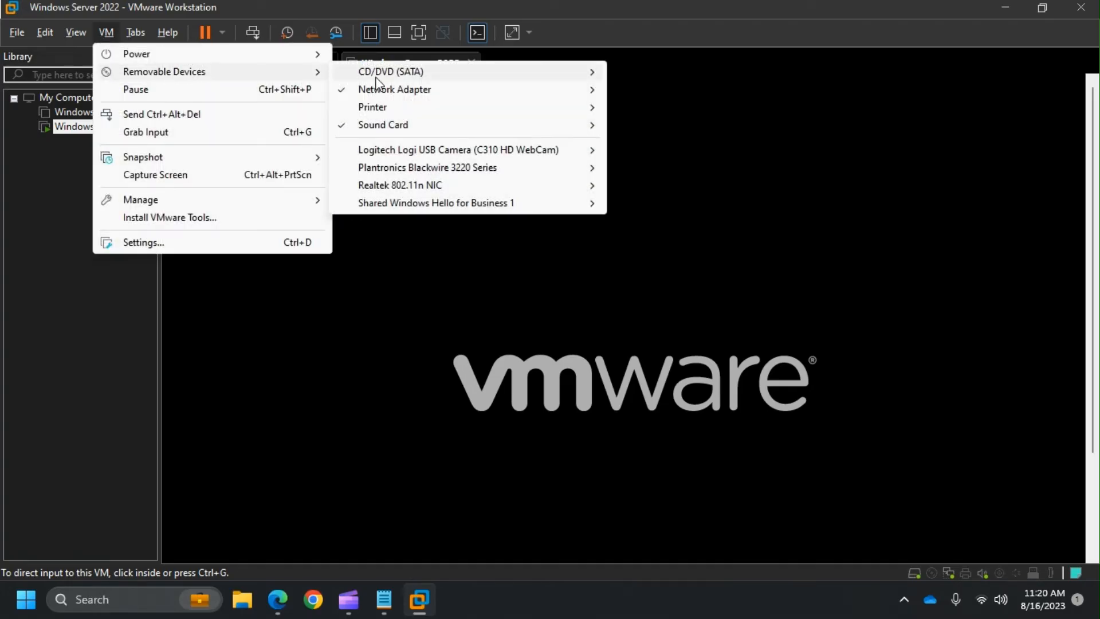
mouse_move(386, 77)
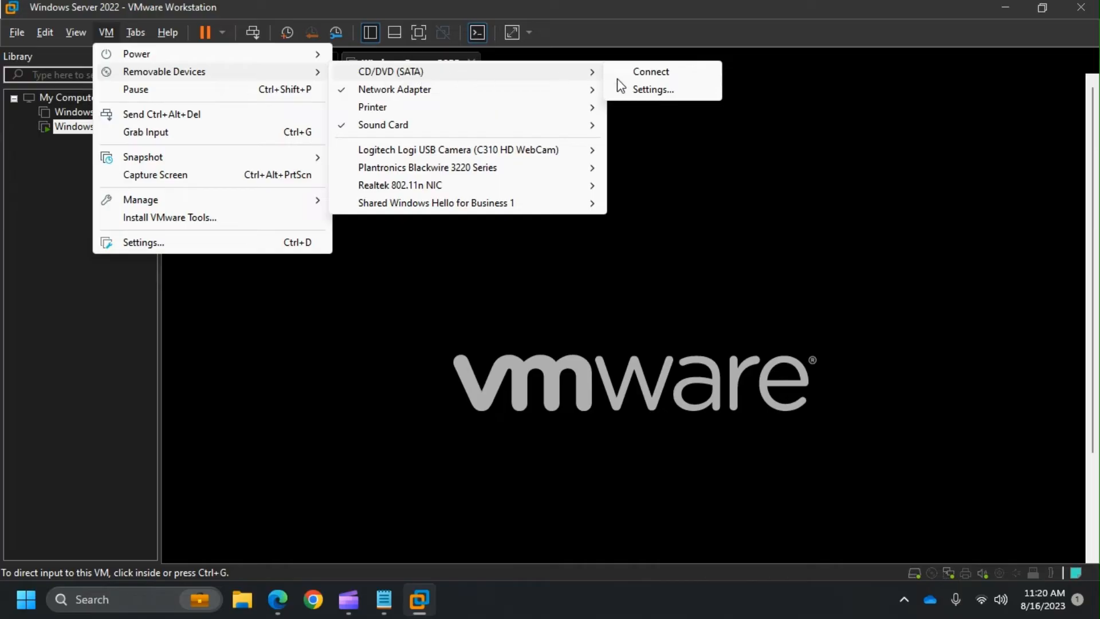
left_click(648, 89)
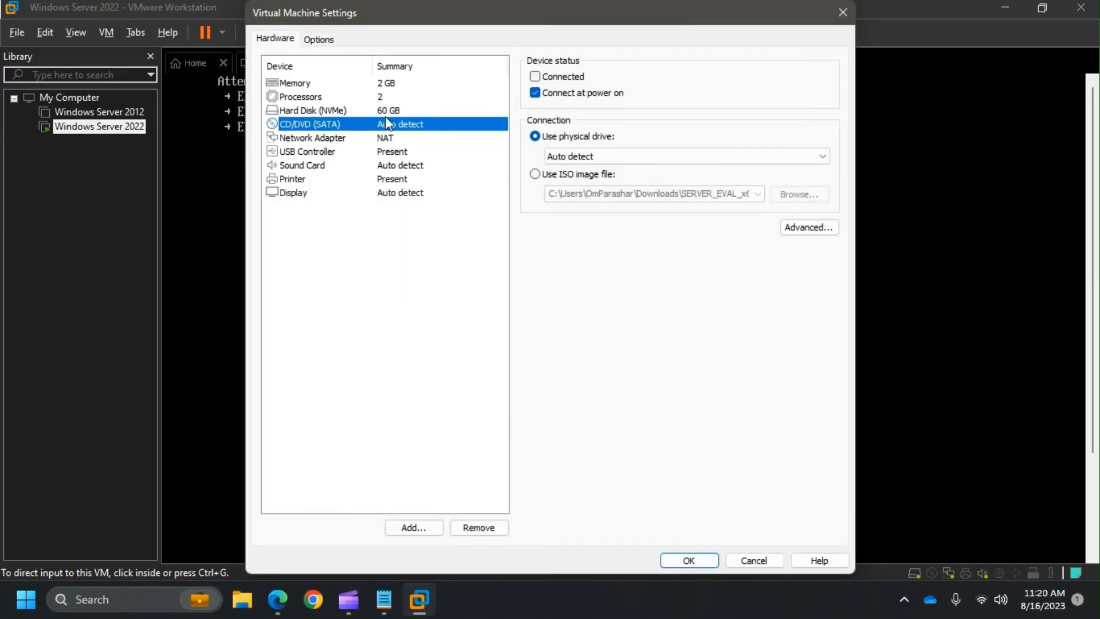
left_click(536, 174)
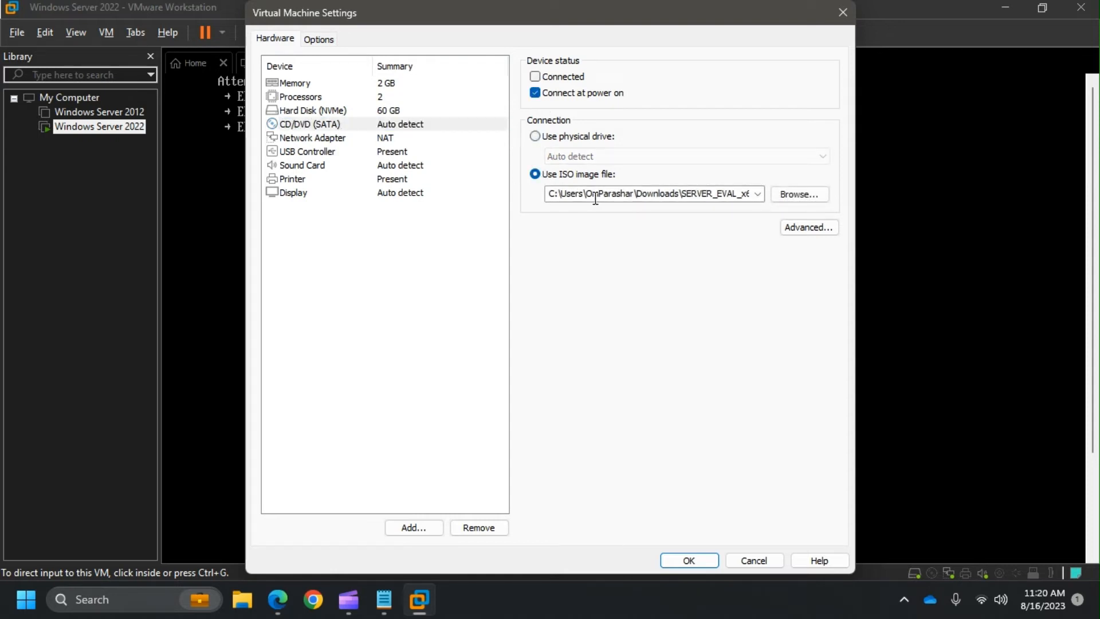
left_click(800, 196)
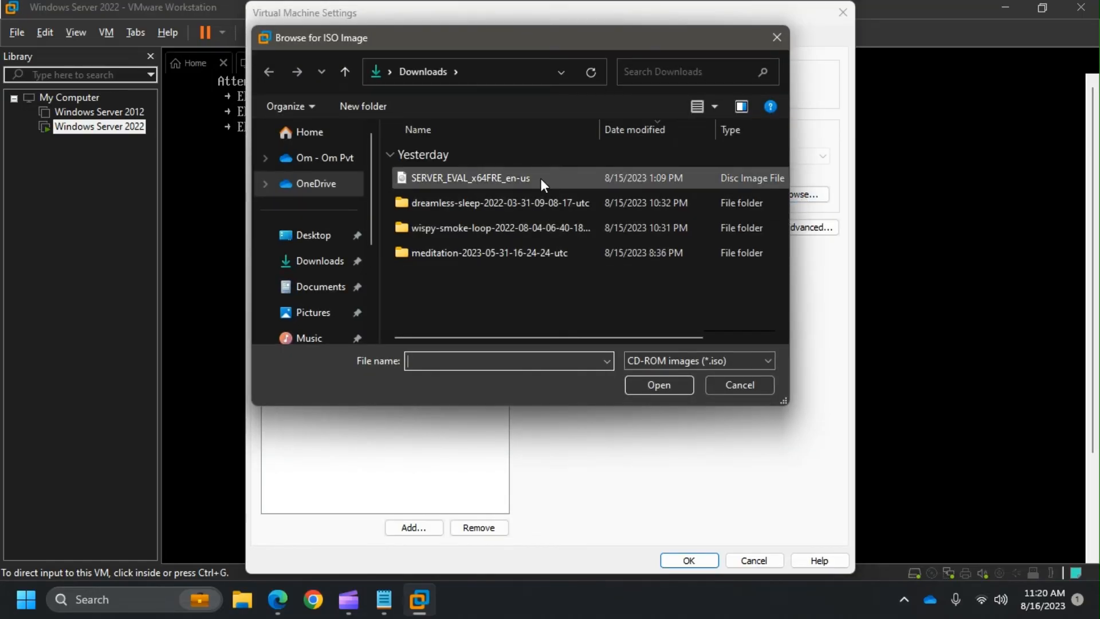
left_click(541, 179)
left_click(672, 387)
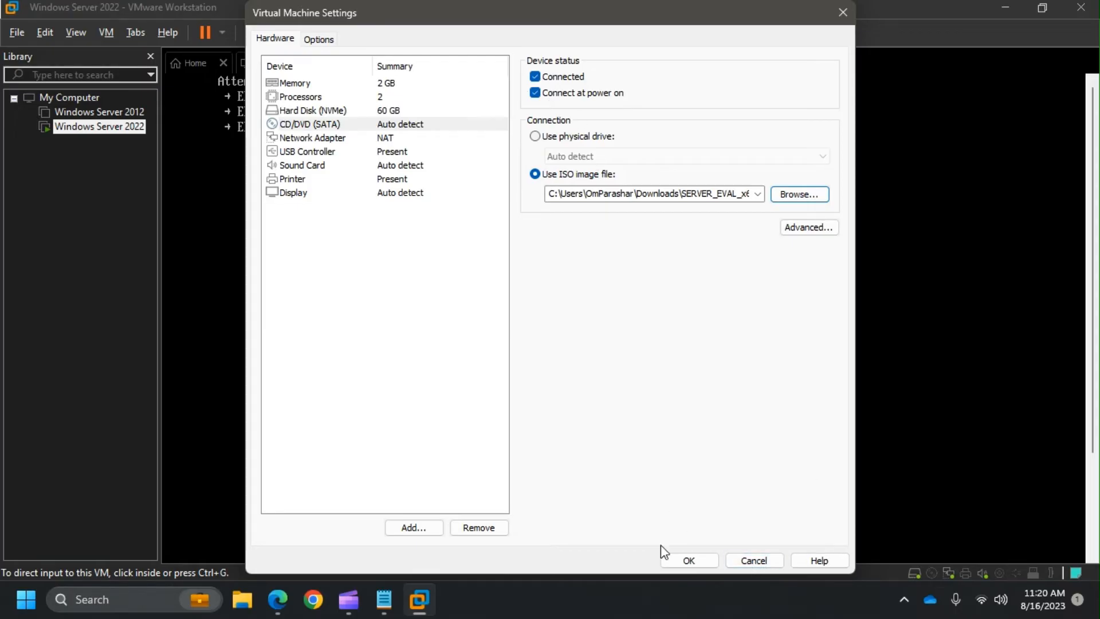
left_click(689, 564)
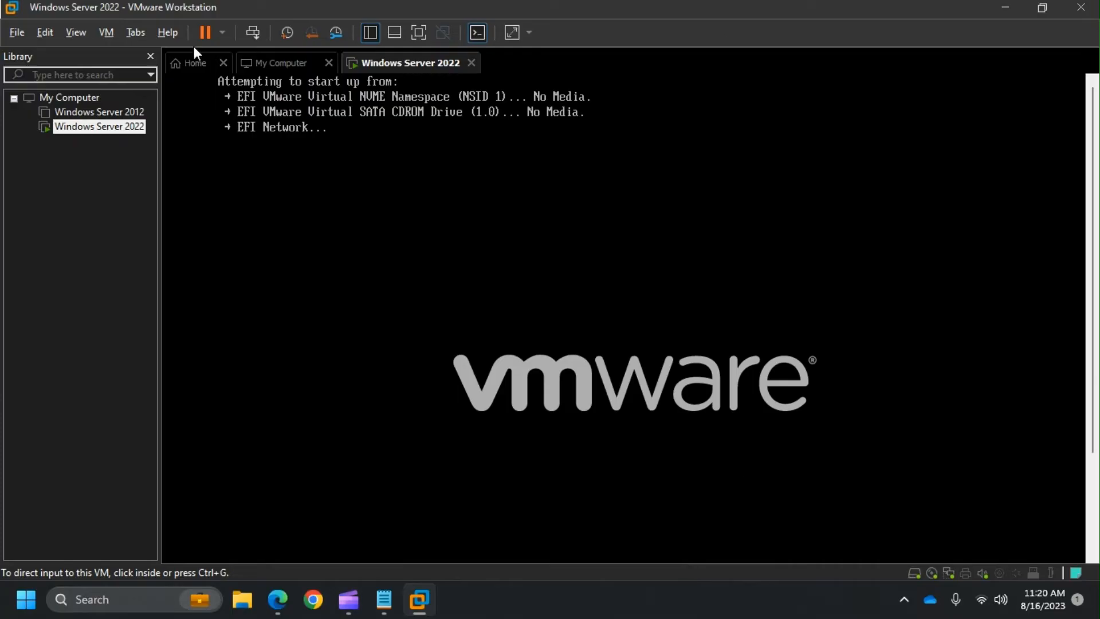
- Check the CD/DVD drive's connection state in the VM menu, then return to the console
left_click(107, 33)
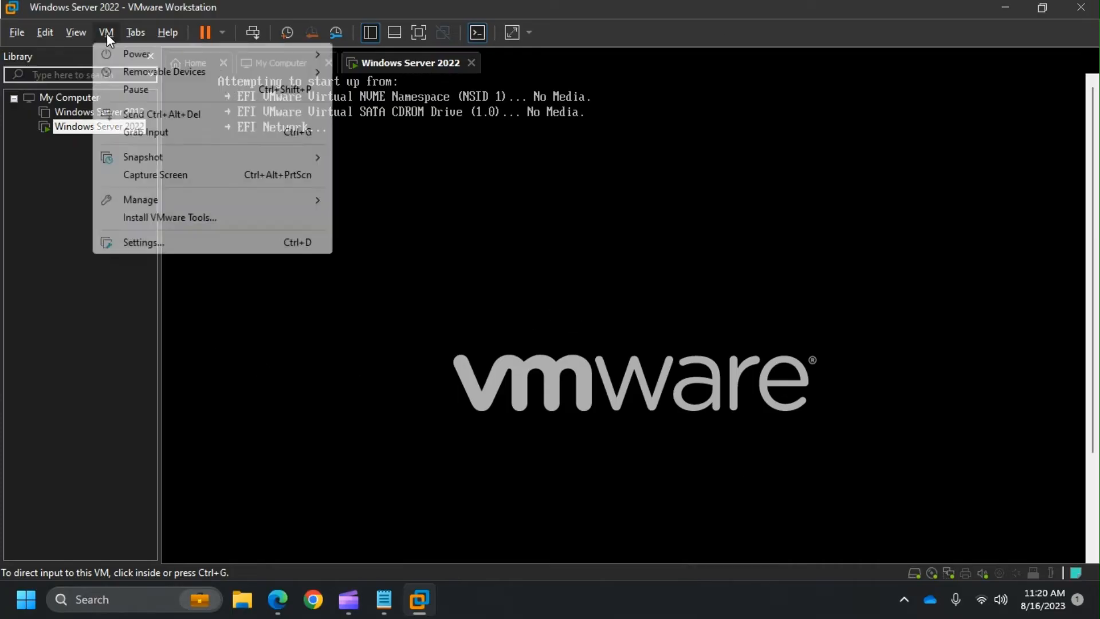
mouse_move(166, 73)
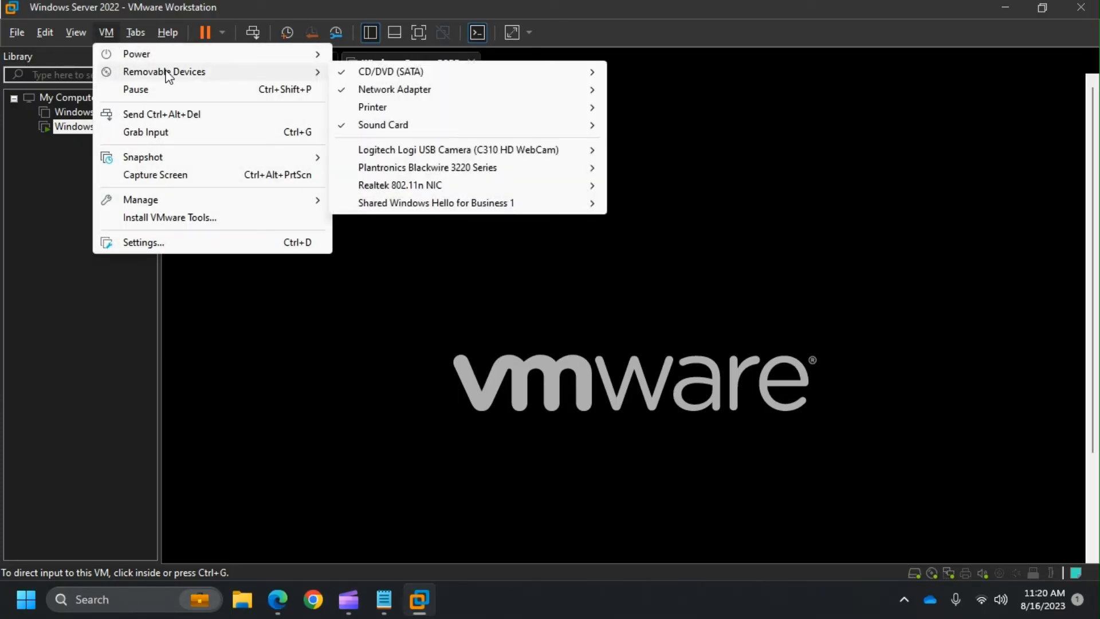
mouse_move(388, 73)
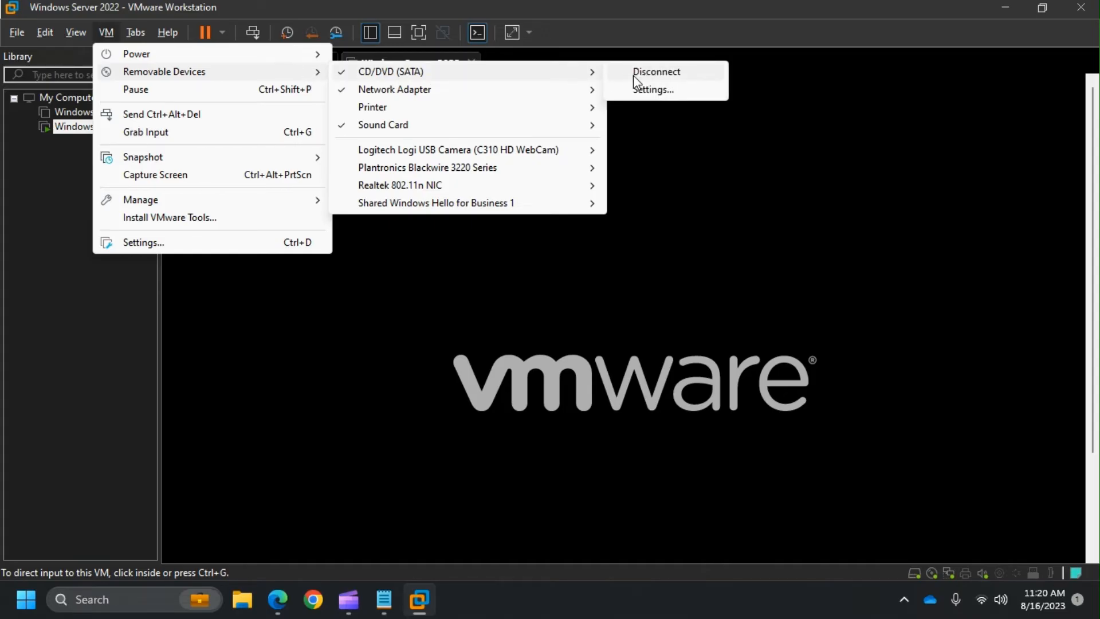
left_click(637, 253)
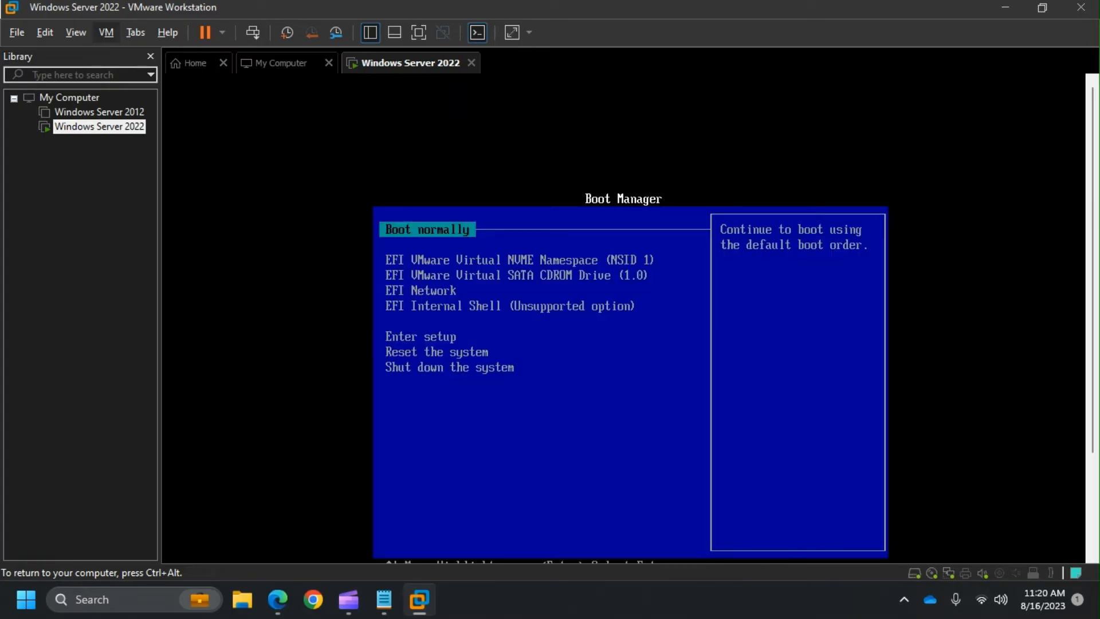
- Restart the guest from the power menu and give the VM input focus
key("ctrl+alt")
left_click(221, 34)
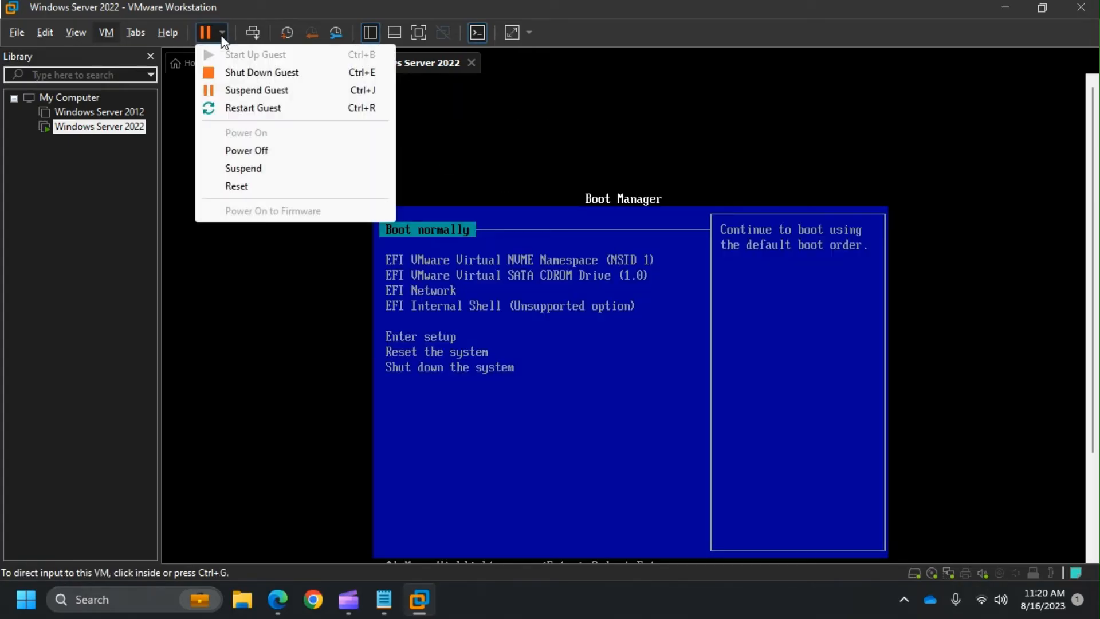
left_click(287, 114)
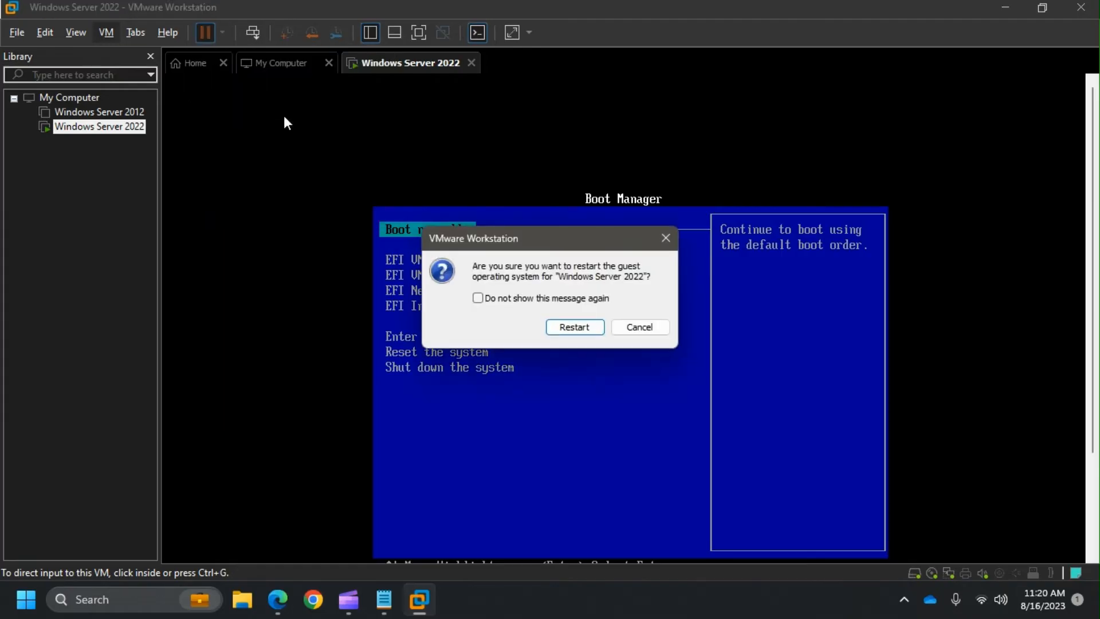
left_click(575, 327)
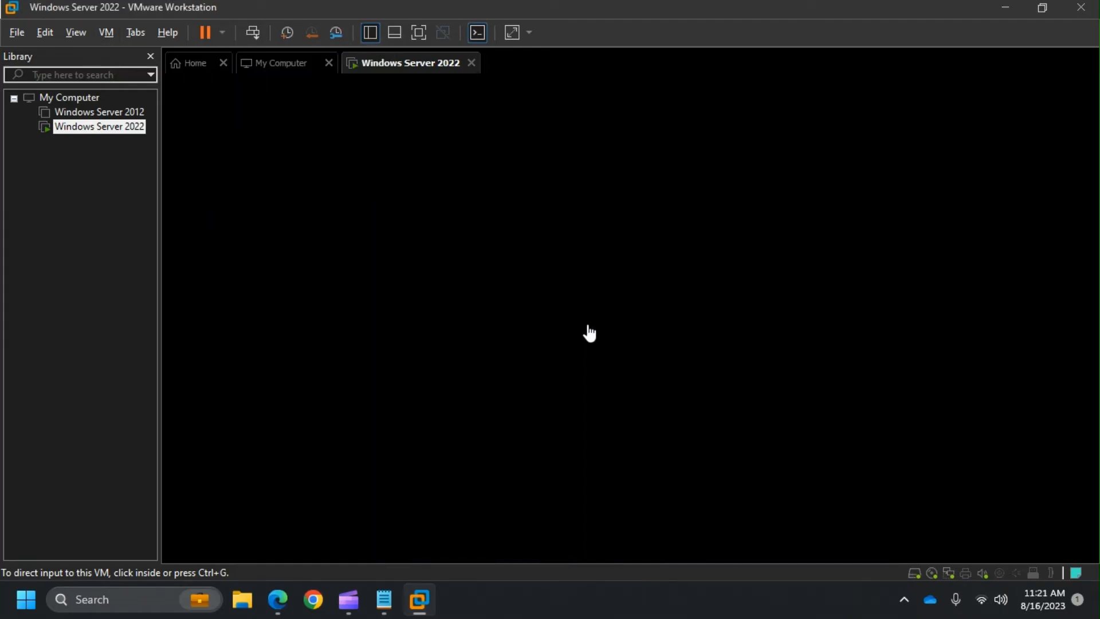
left_click(570, 292)
- Boot from the installation disc, accept the English language settings, and choose Install now
key("Return")
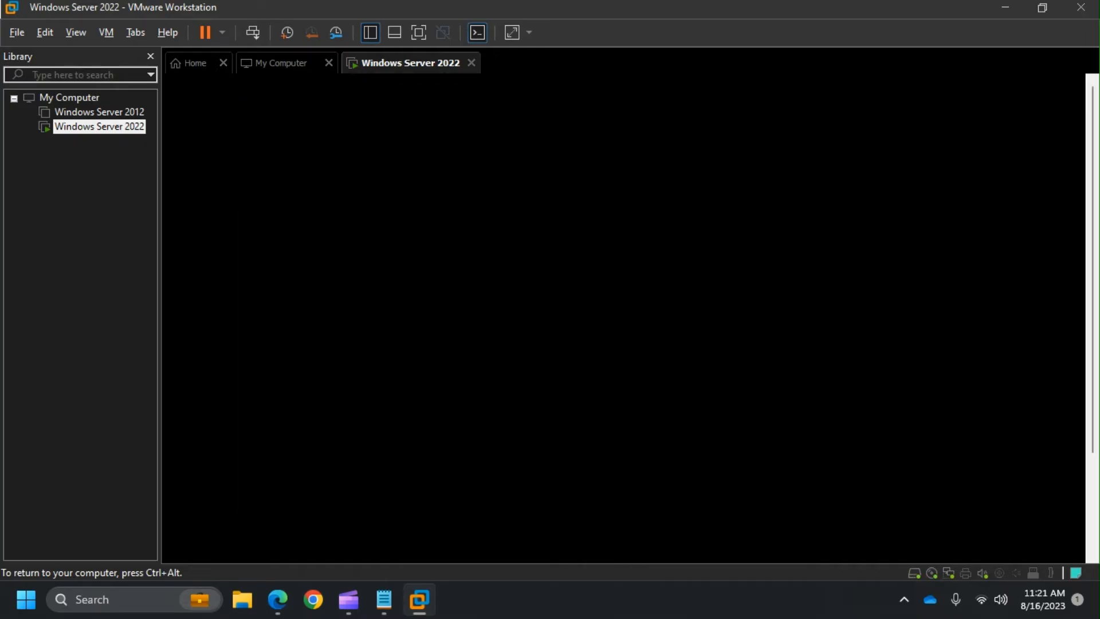
key("ctrl+alt")
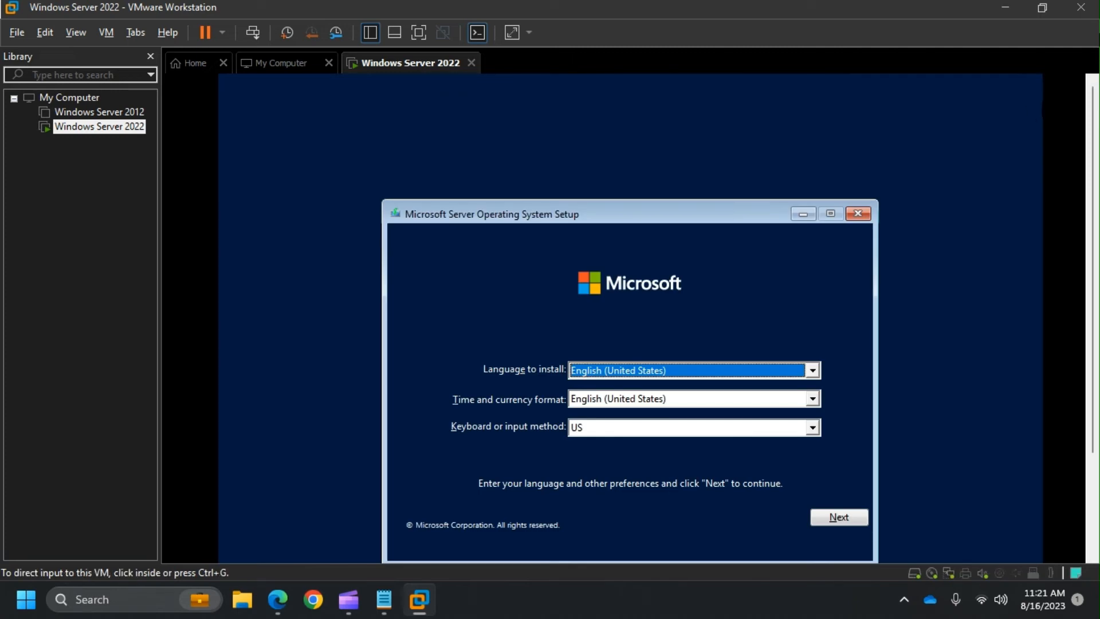
scroll(1094, 141, "down", 2)
scroll(1094, 140, "down", 5)
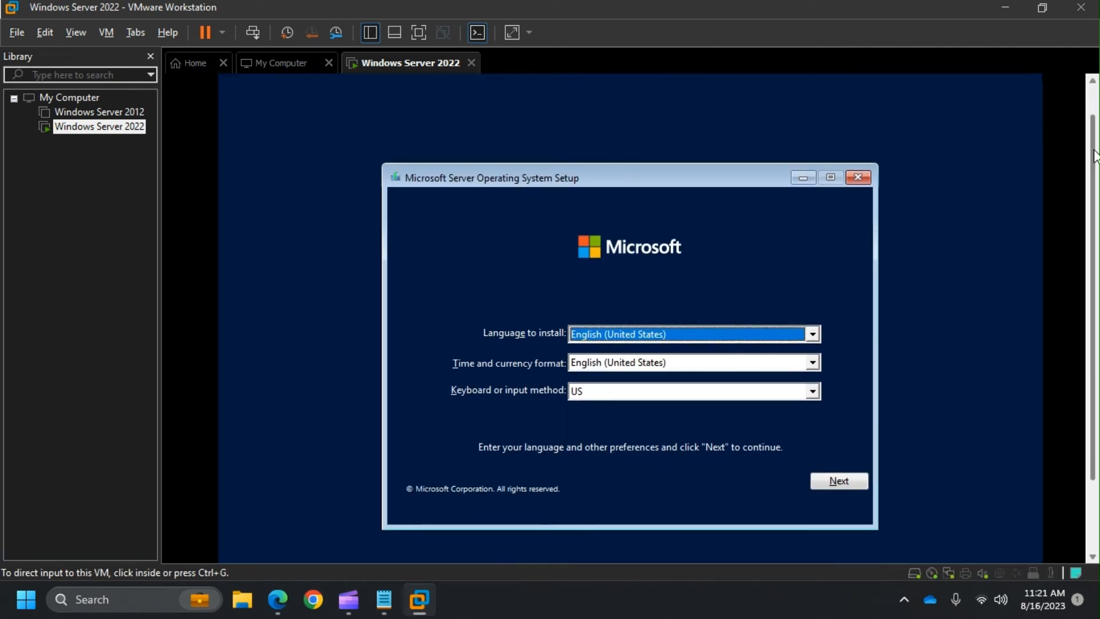
left_click(758, 161)
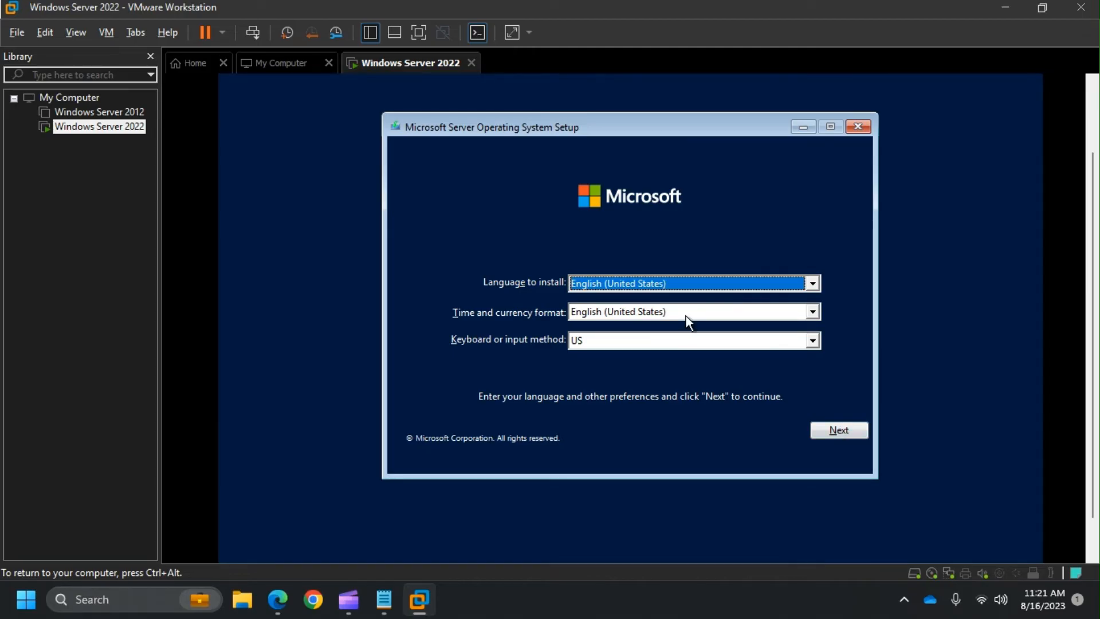
left_click(853, 431)
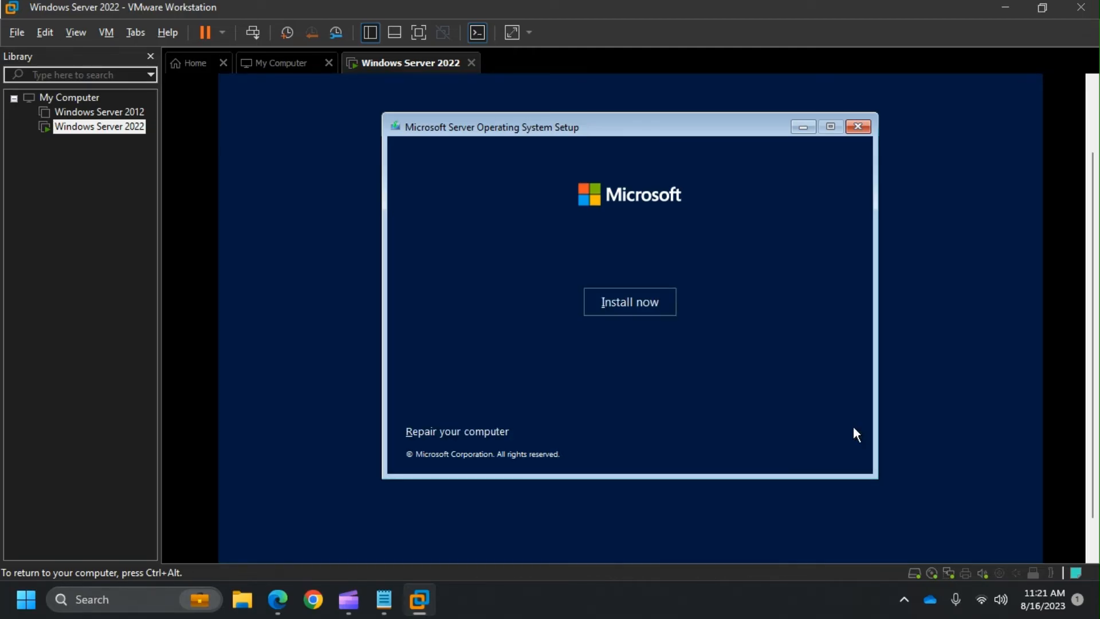
left_click(622, 304)
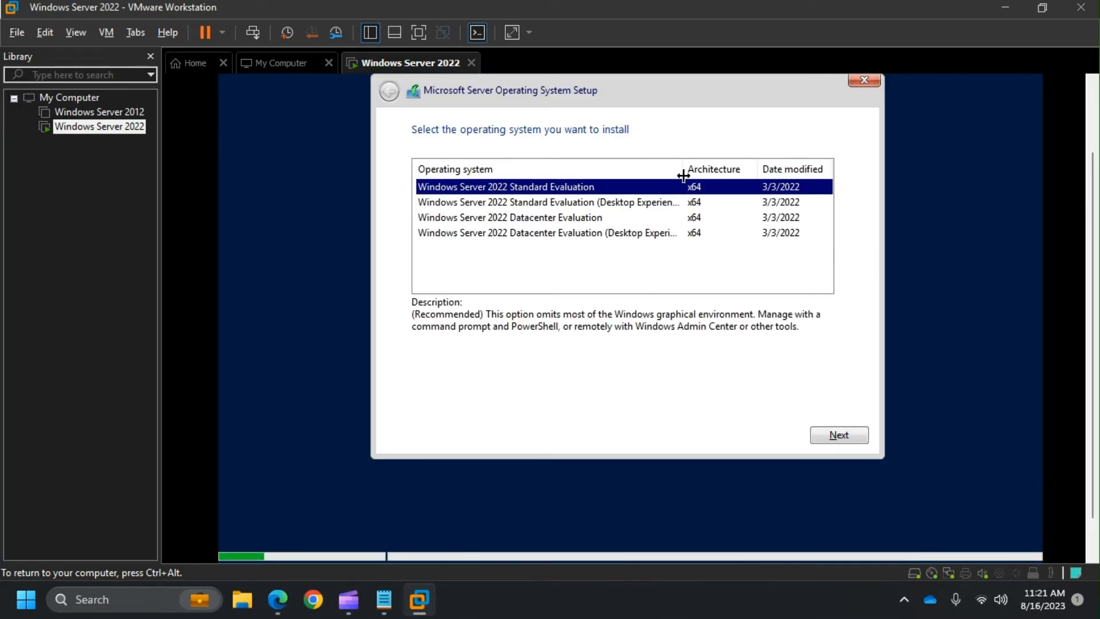
- Select the Windows Server 2022 Datacenter Evaluation (Desktop Experience) edition
left_click_drag(687, 171, 705, 172)
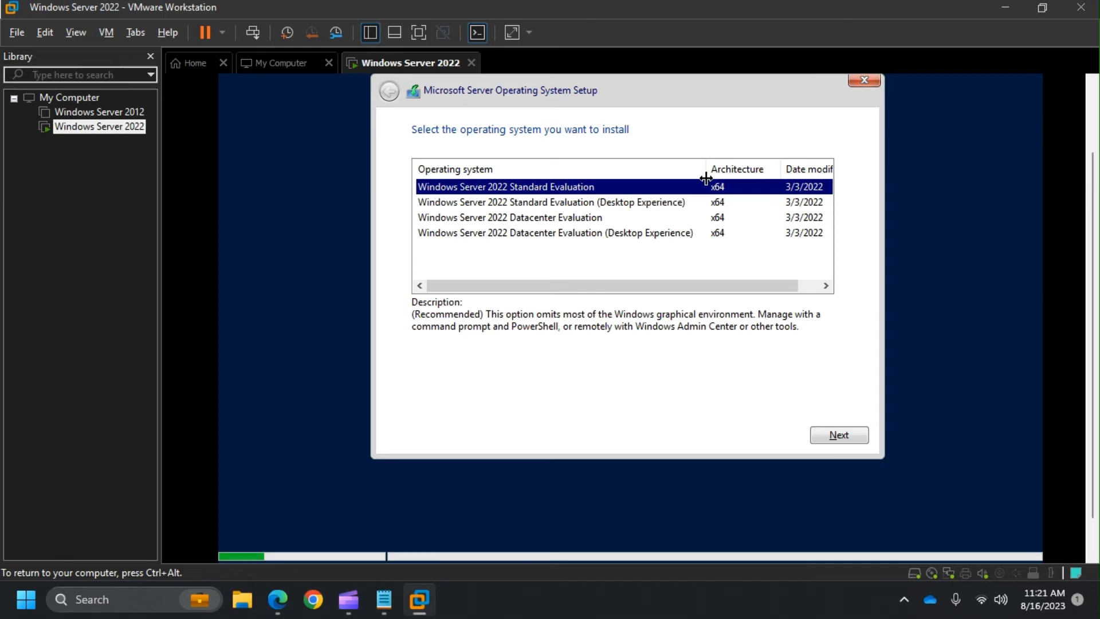
left_click(600, 205)
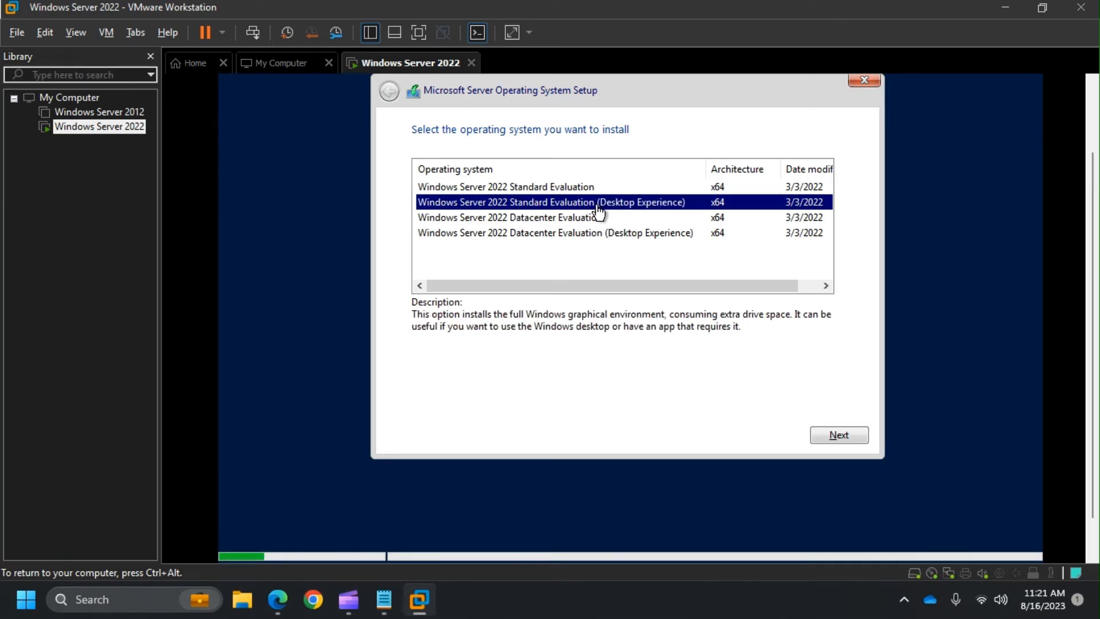
left_click(621, 235)
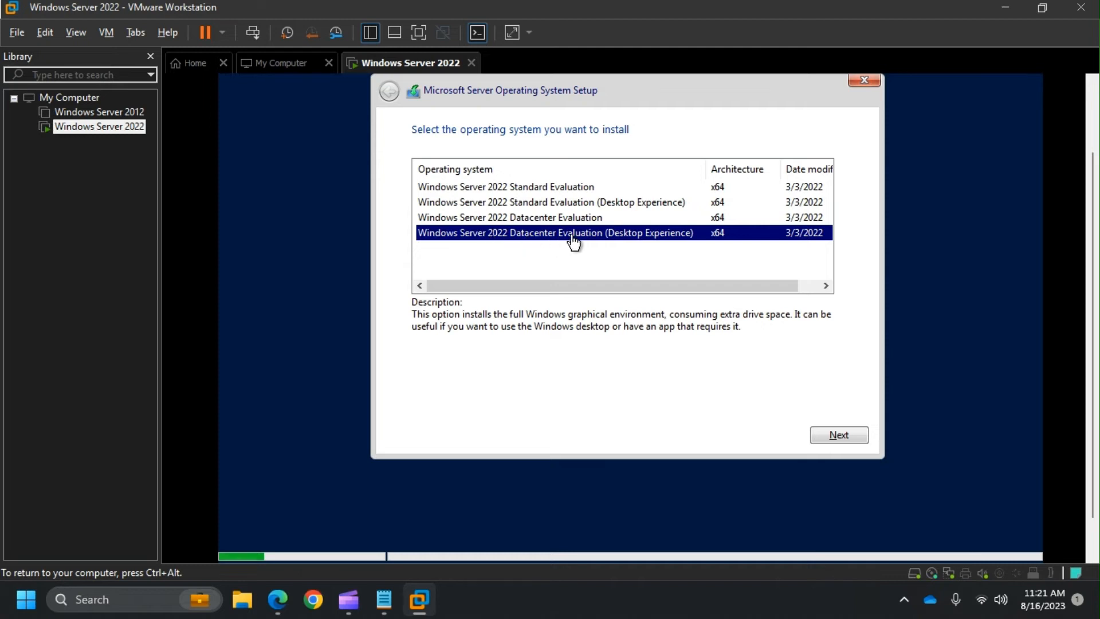
left_click(826, 436)
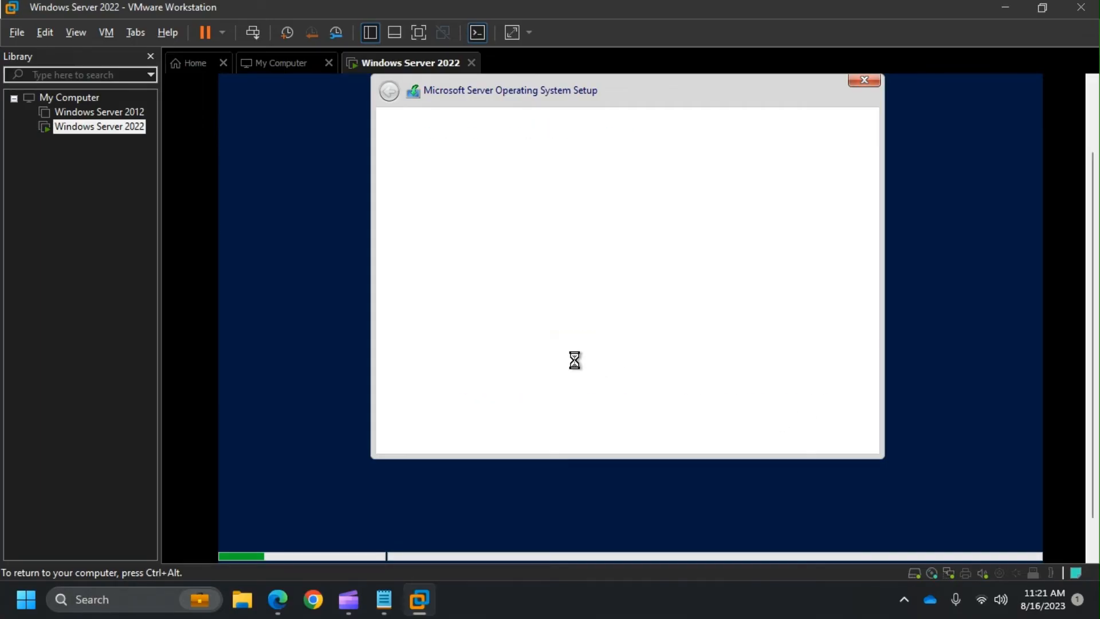
- Accept the license terms and run a Custom install onto Drive 0's unallocated space
left_click(468, 407)
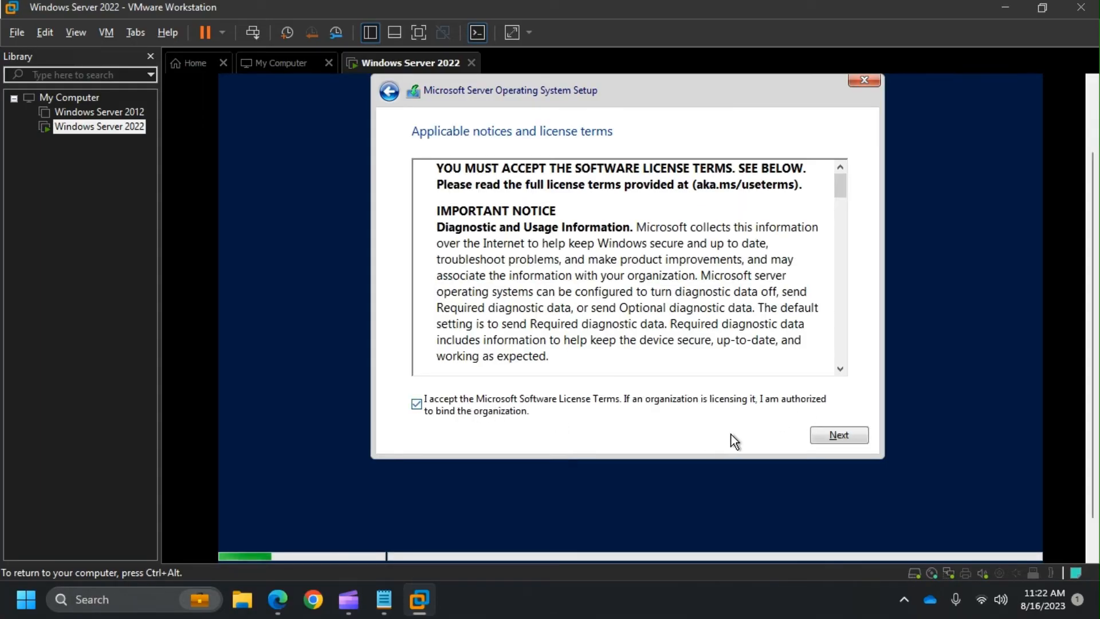
left_click(840, 437)
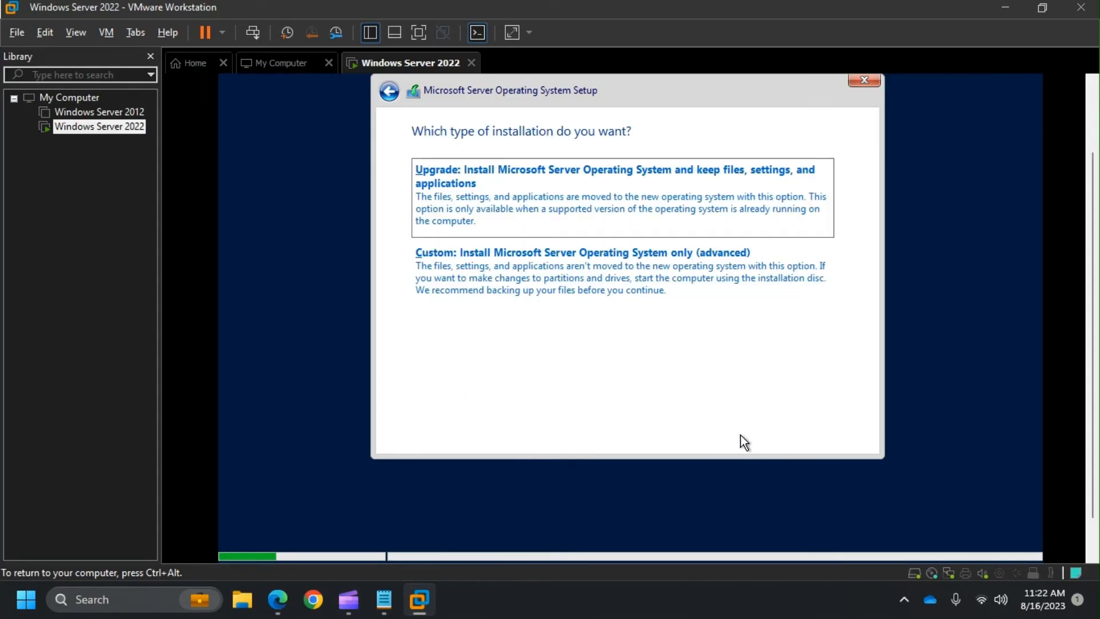
left_click(555, 278)
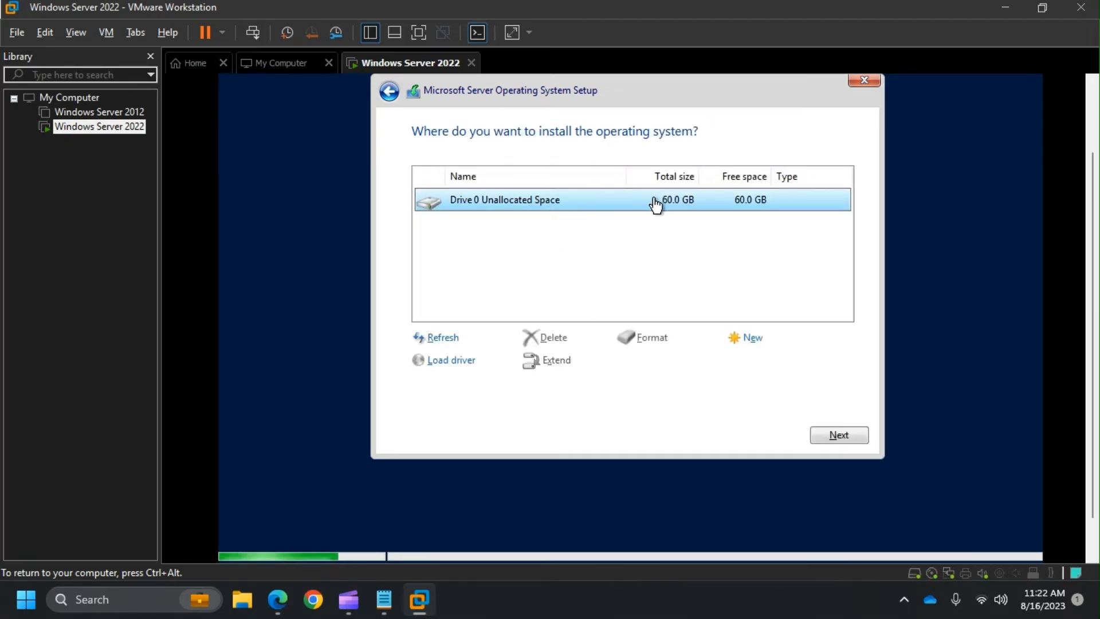
left_click(839, 436)
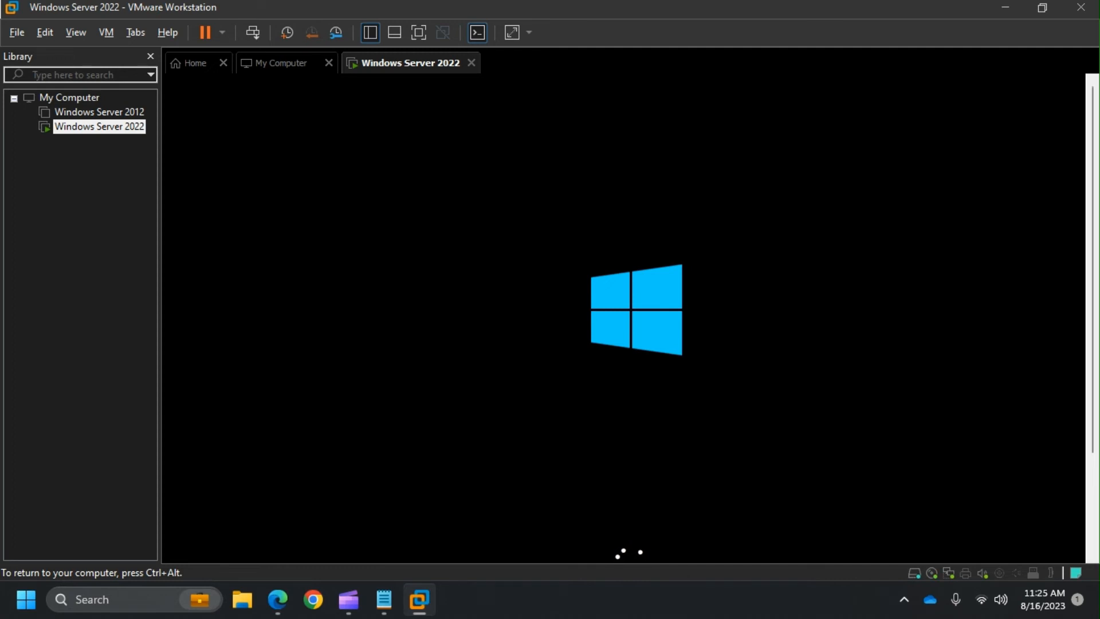
- Wait through installation and reboot until the Customize settings page appears
key("ctrl+alt")
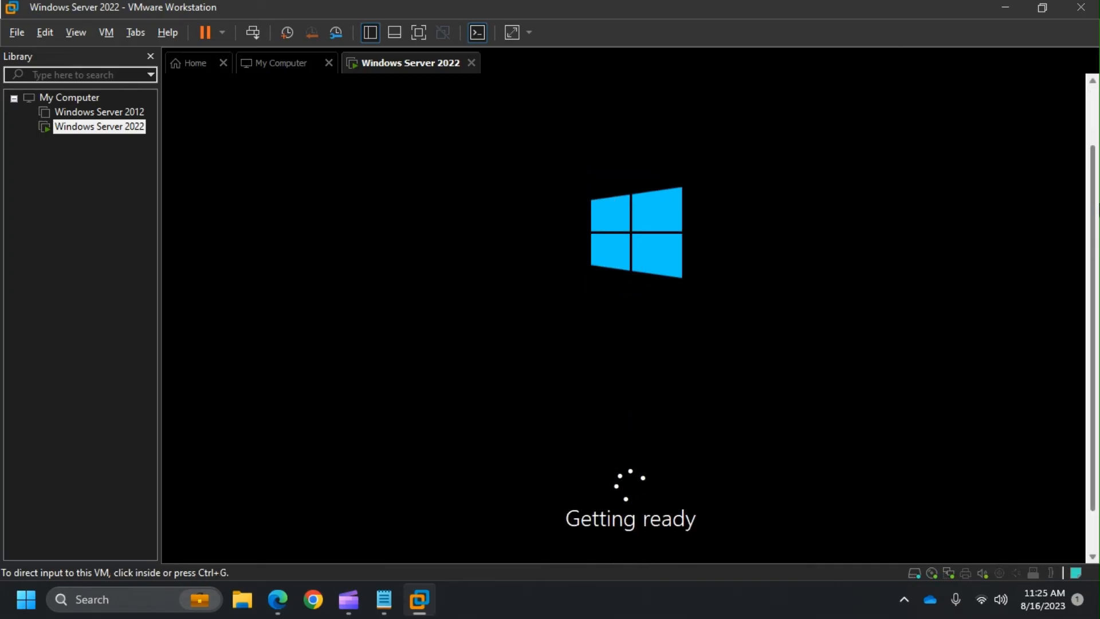
left_click(918, 305)
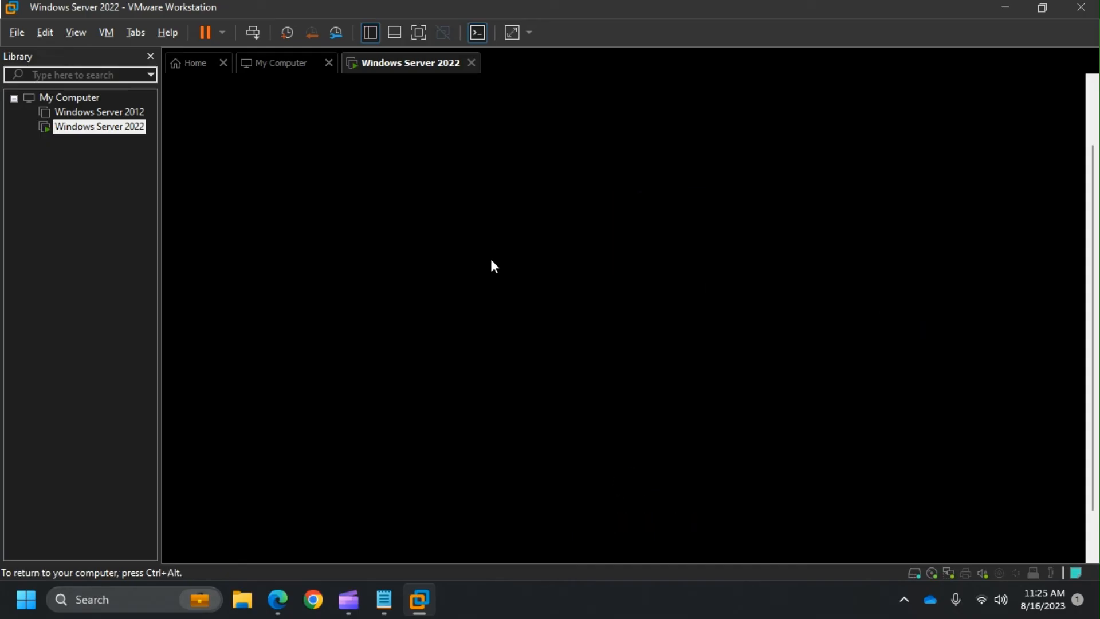
key("ctrl+alt")
left_click(344, 331)
key("ctrl+alt")
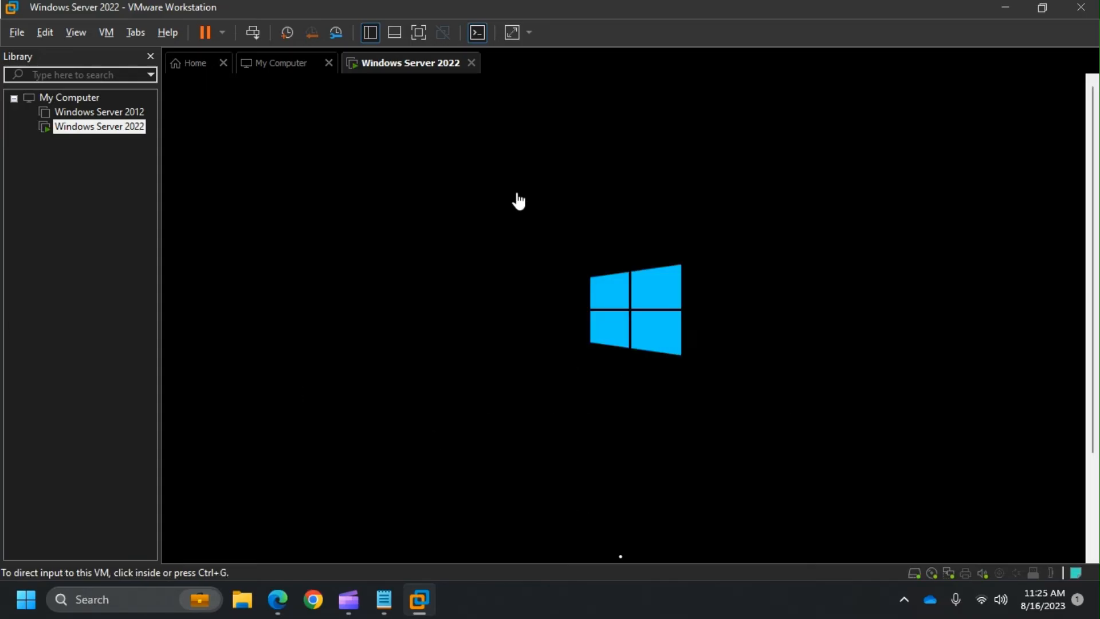
left_click(493, 204)
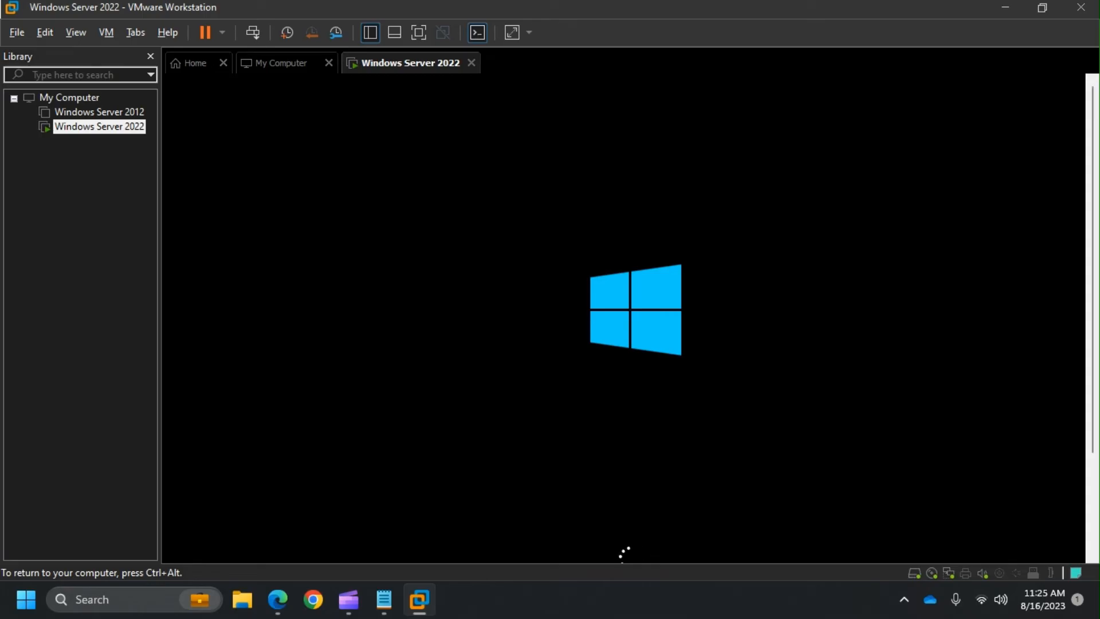
key("ctrl+alt")
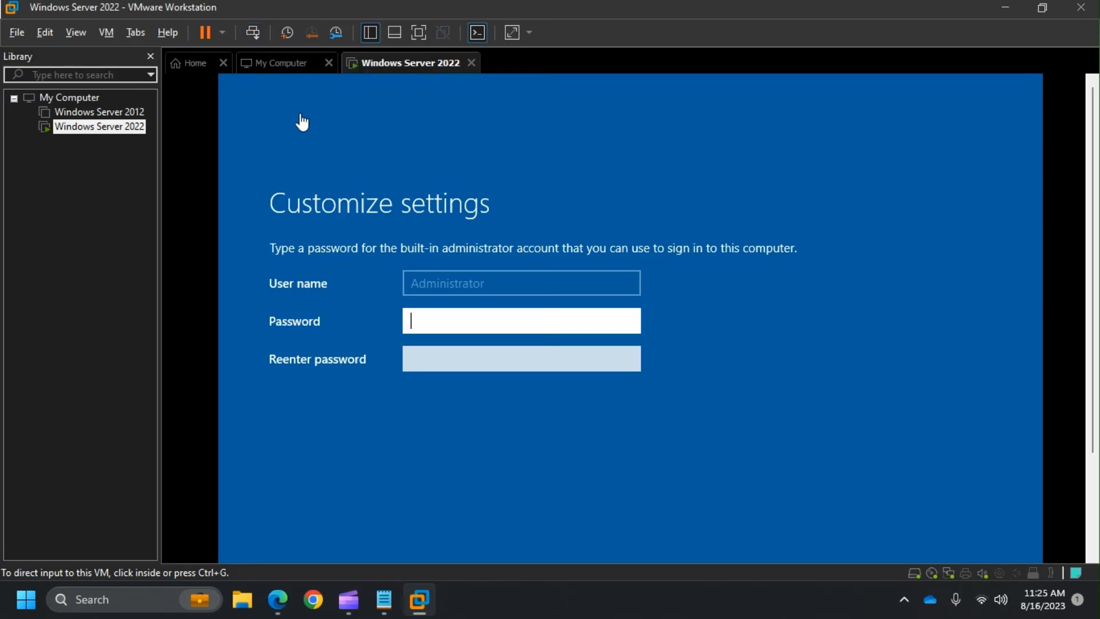
- Enter and confirm the built-in Administrator password, then finish Customize settings
left_click(494, 320)
left_click(560, 316)
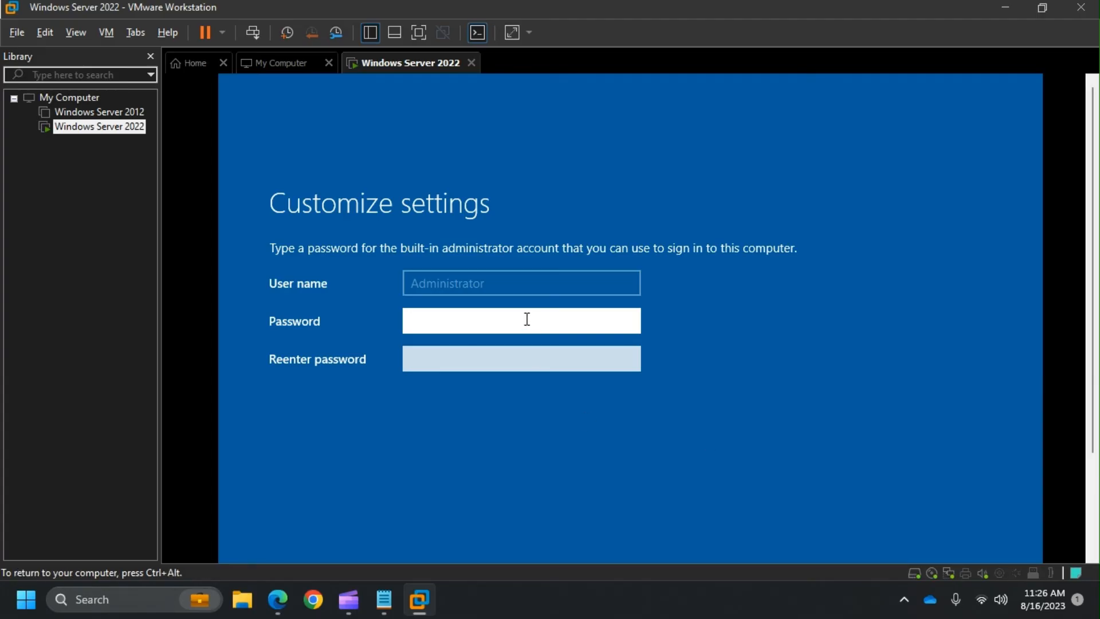
type("•••••••••••••")
key("Tab")
type("••••••")
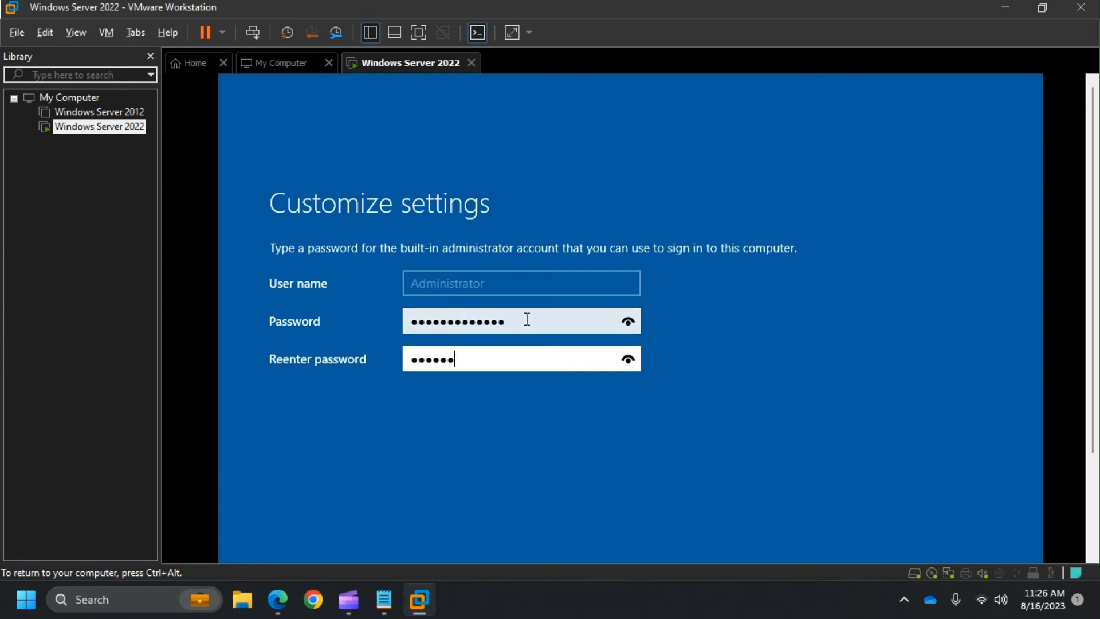
type("•••••••")
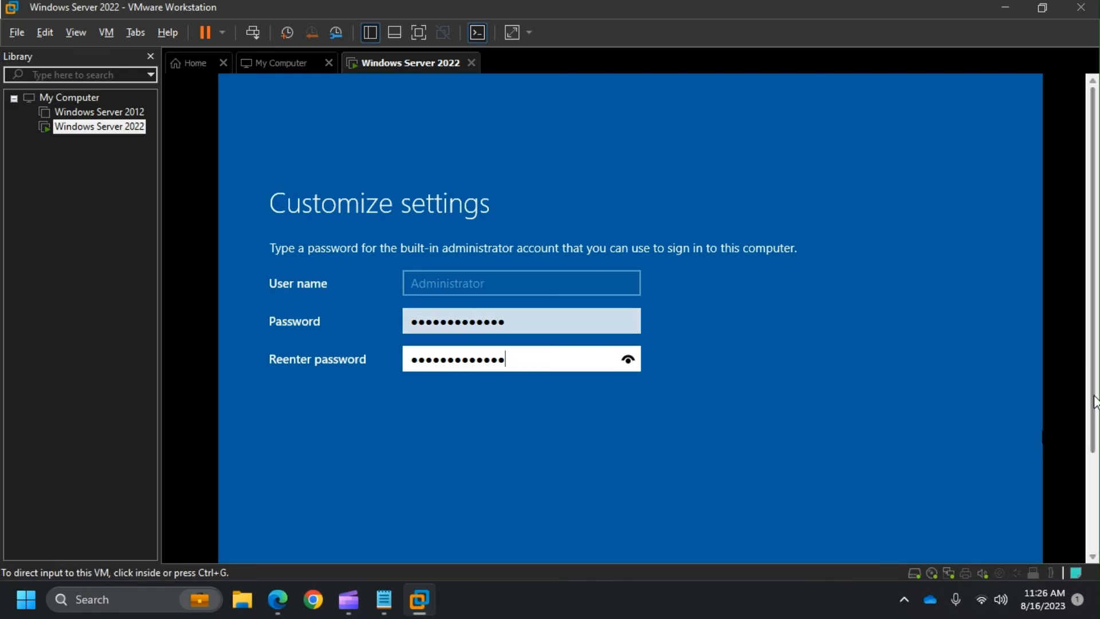
scroll(1094, 401, "down", 3)
left_click(946, 494)
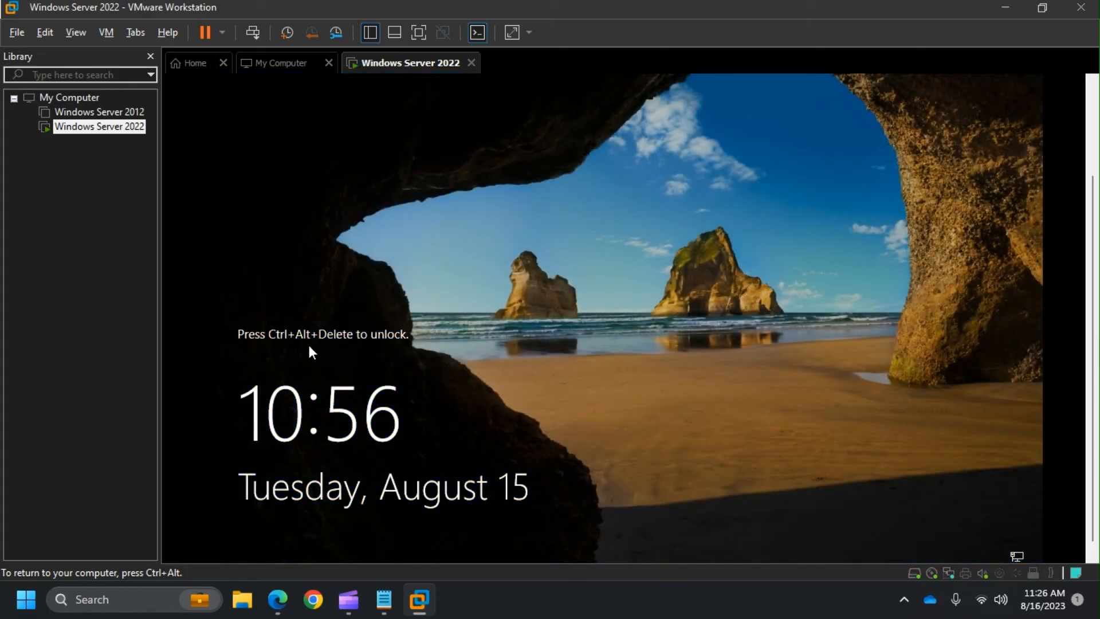
- Unlock the server, sign in with the Administrator password, and allow network discovery
left_click(256, 30)
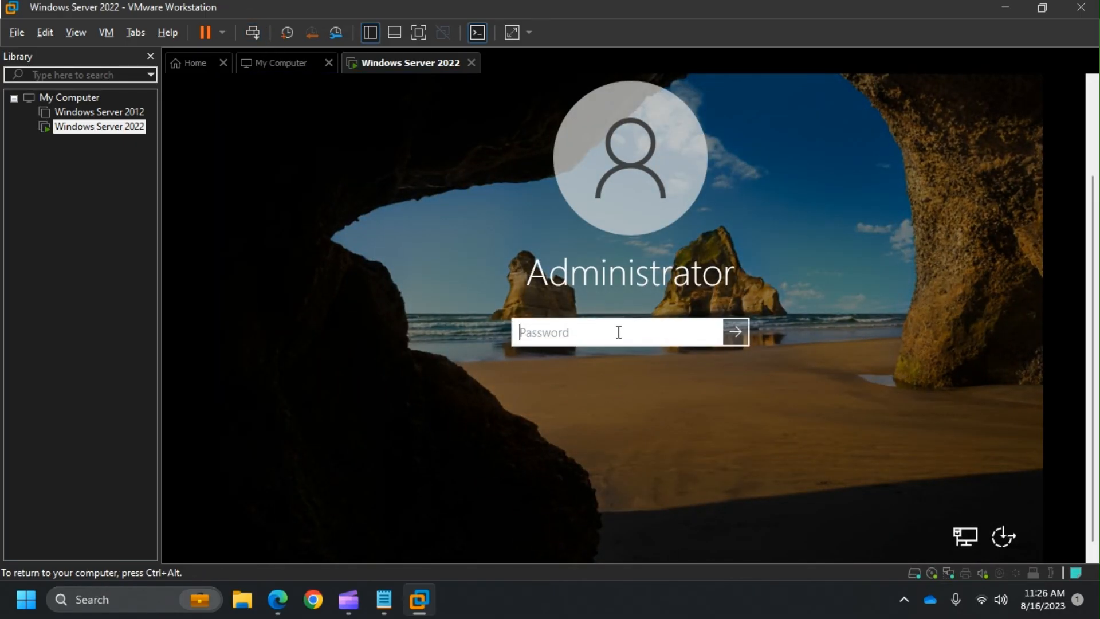
type("••••••••••••")
key("Return")
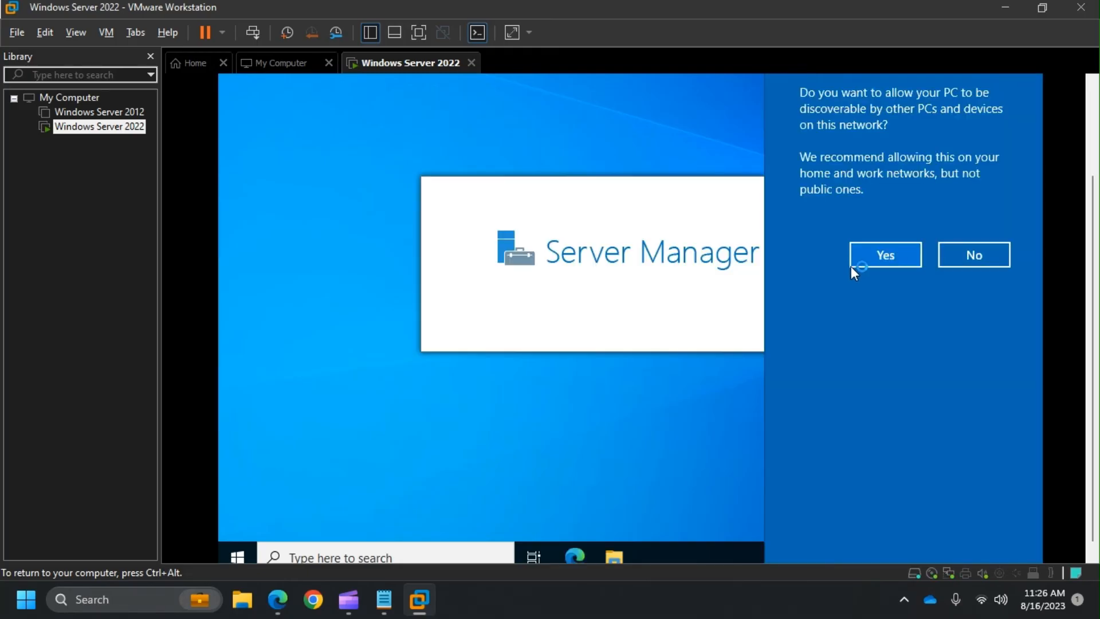
left_click(874, 261)
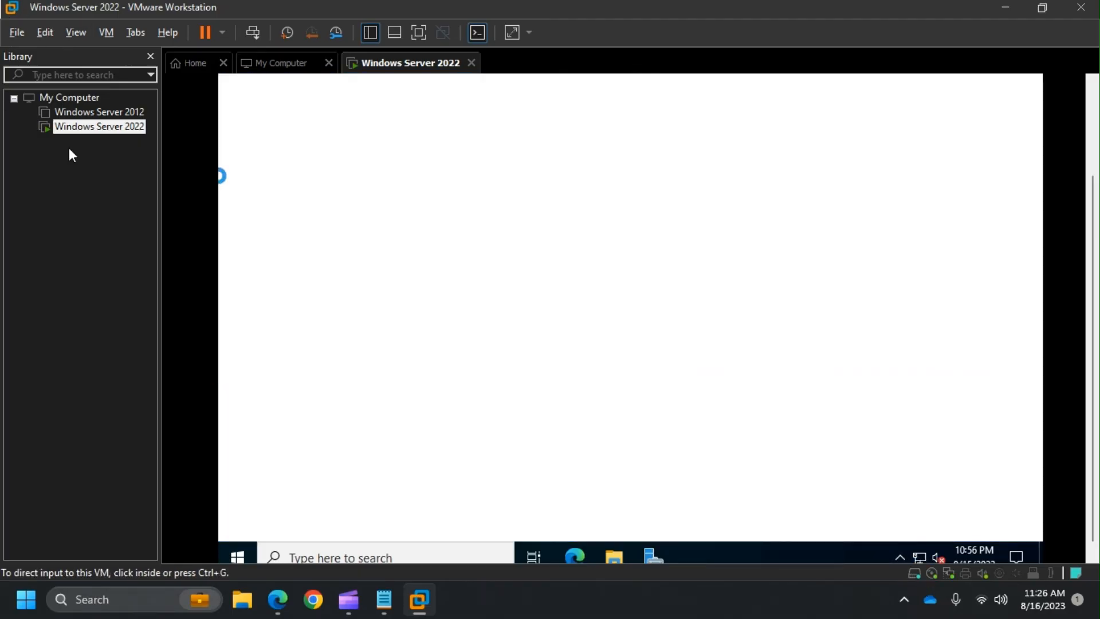
left_click(107, 29)
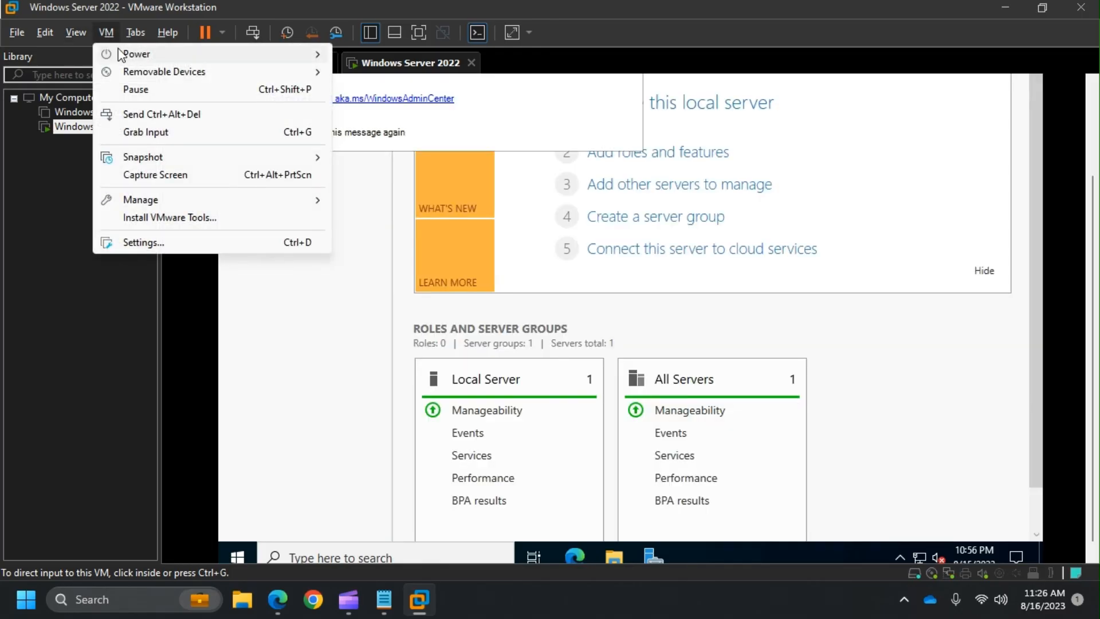
- Start the VMware Tools installation and dismiss the install notice
left_click(196, 220)
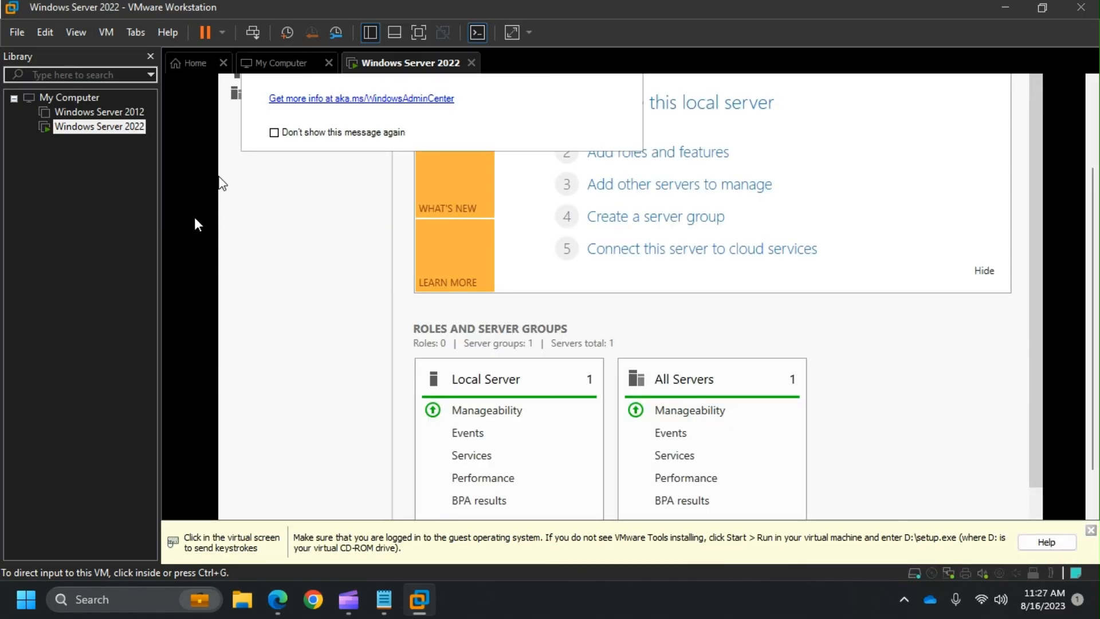
left_click(1090, 531)
left_click(741, 403)
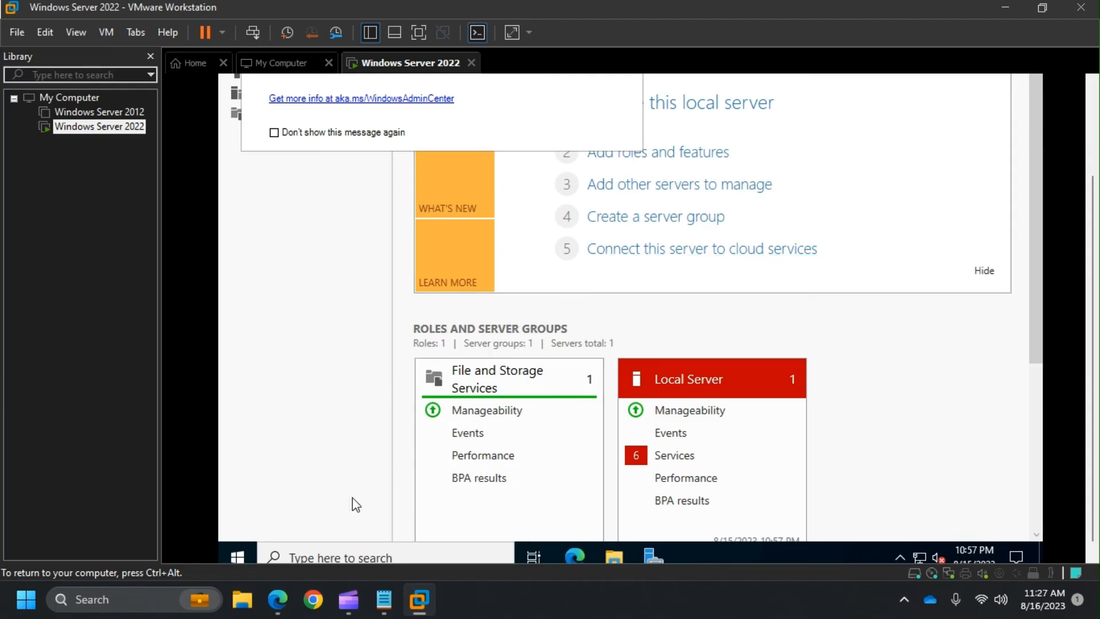
- Run setup from the VMware Tools disc under This PC and pass the Welcome page
left_click(615, 556)
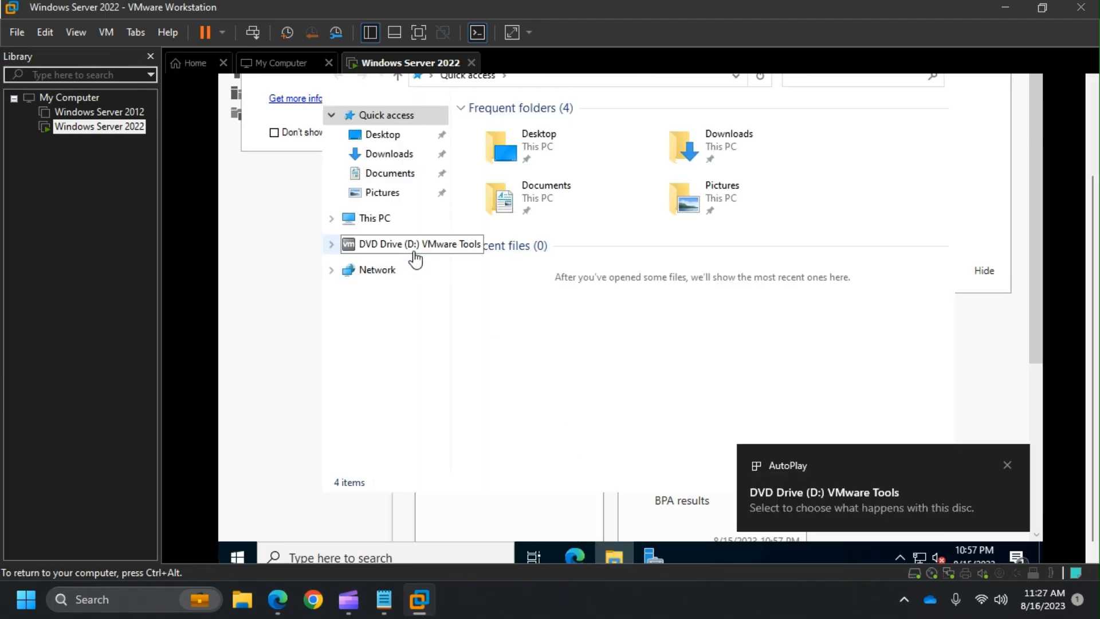
left_click(379, 228)
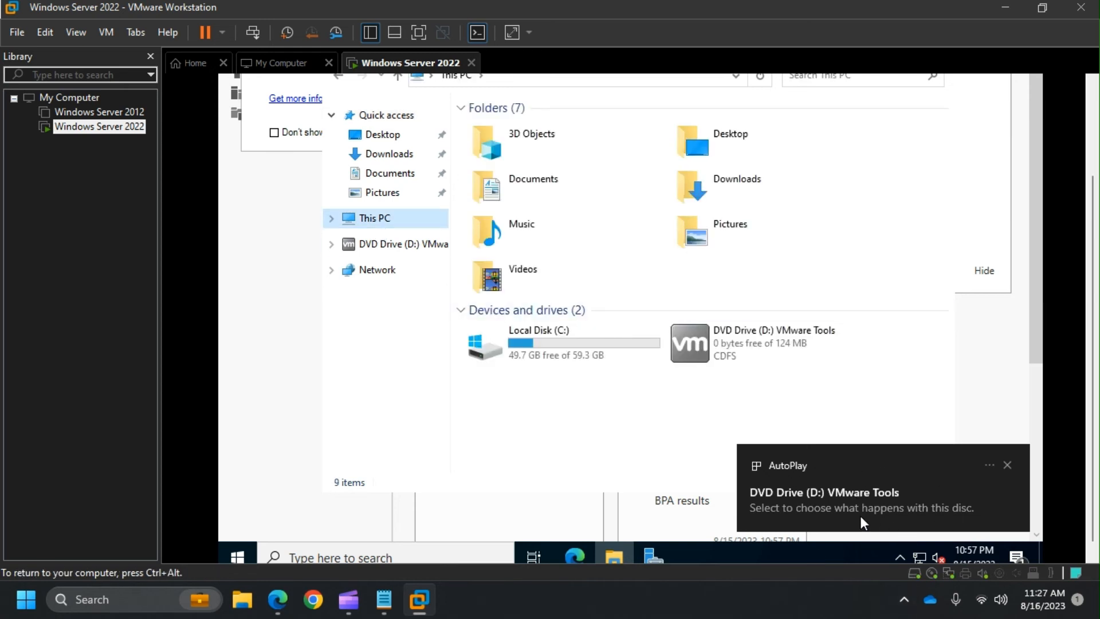
left_click(833, 492)
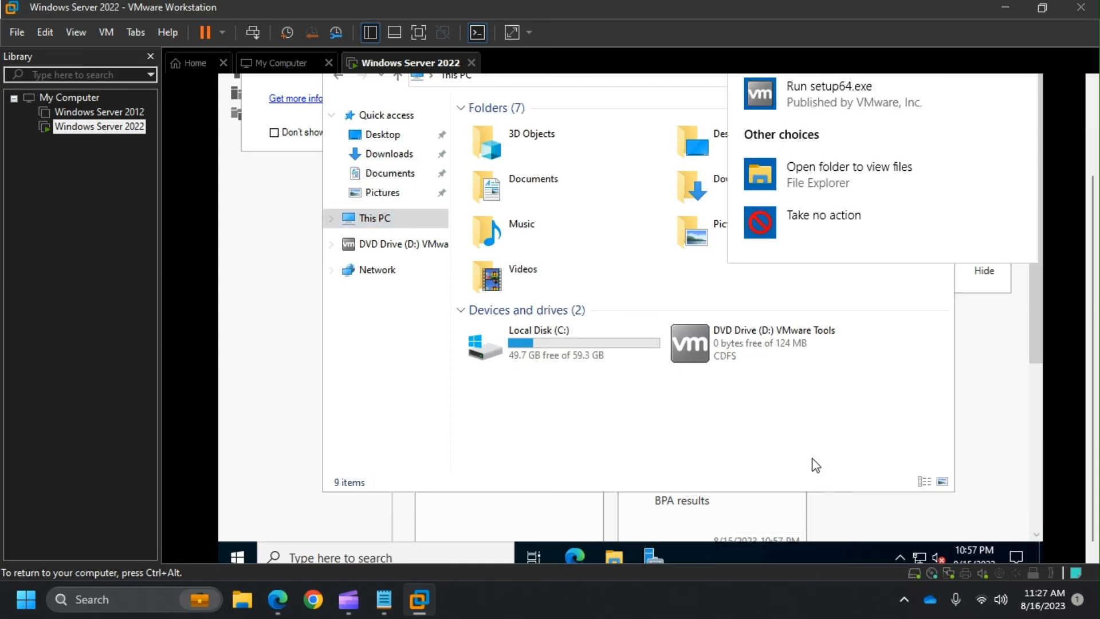
left_click(849, 95)
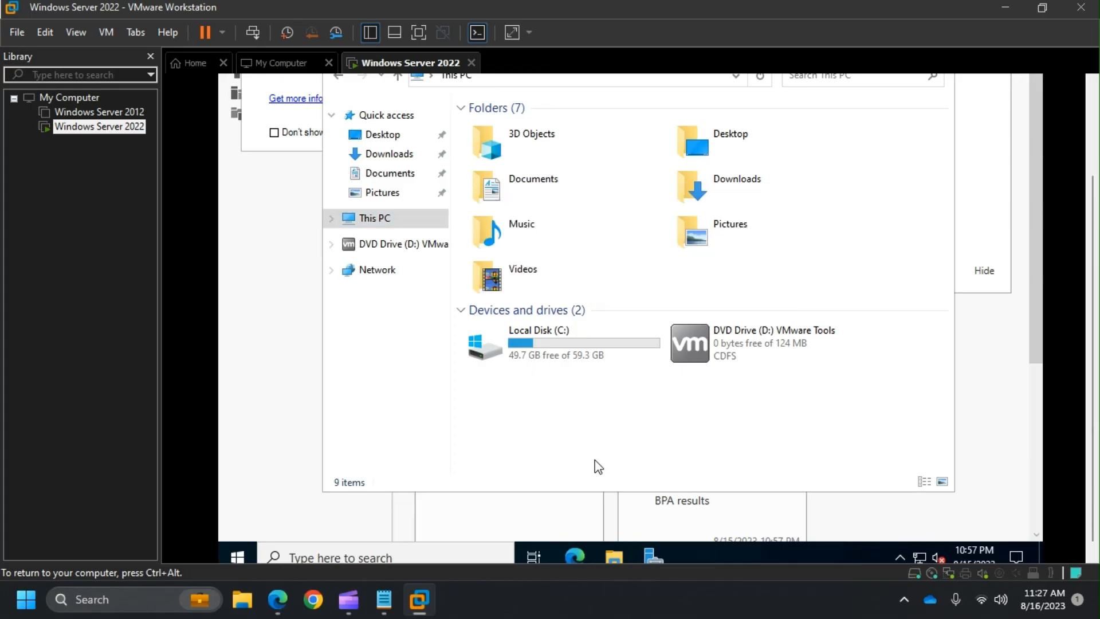
left_click(731, 382)
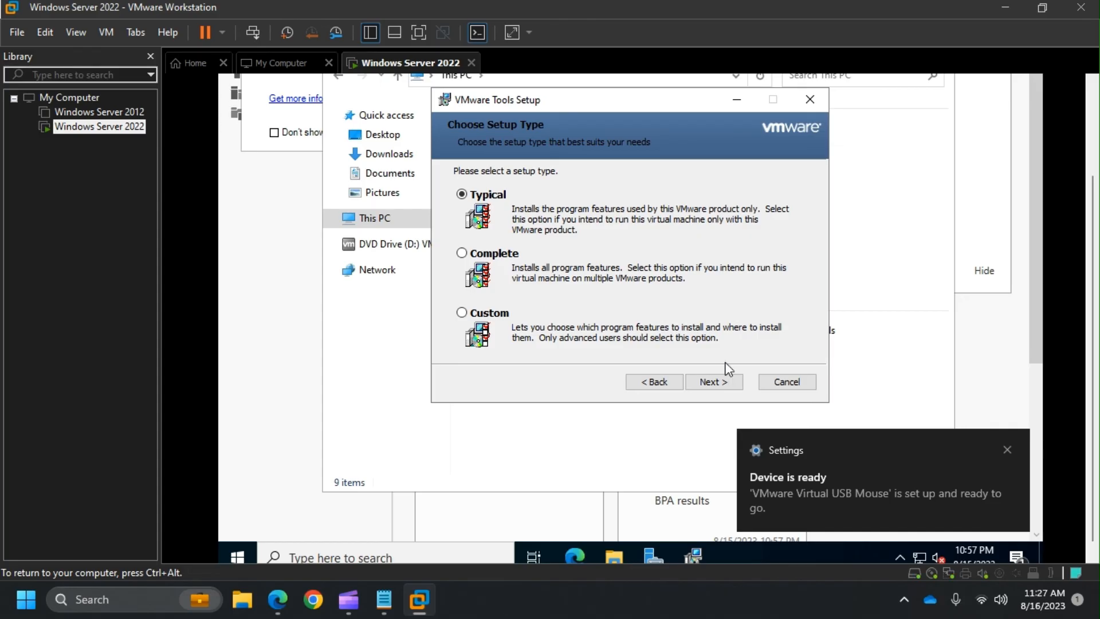
- Install VMware Tools in the guest using the Complete setup type
left_click(464, 254)
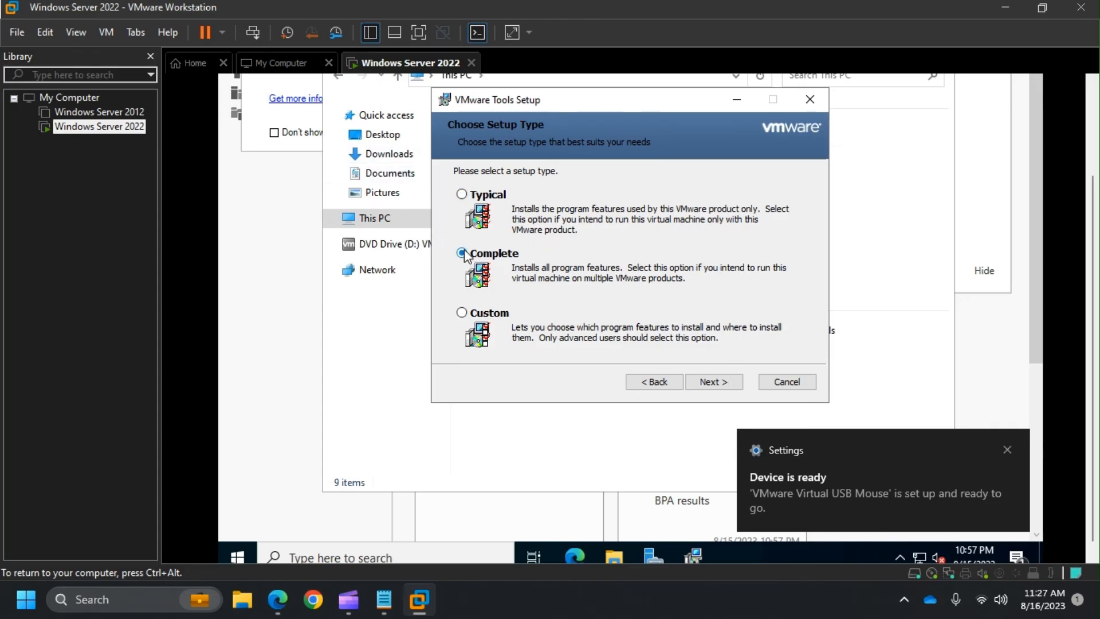
left_click(719, 382)
left_click(722, 383)
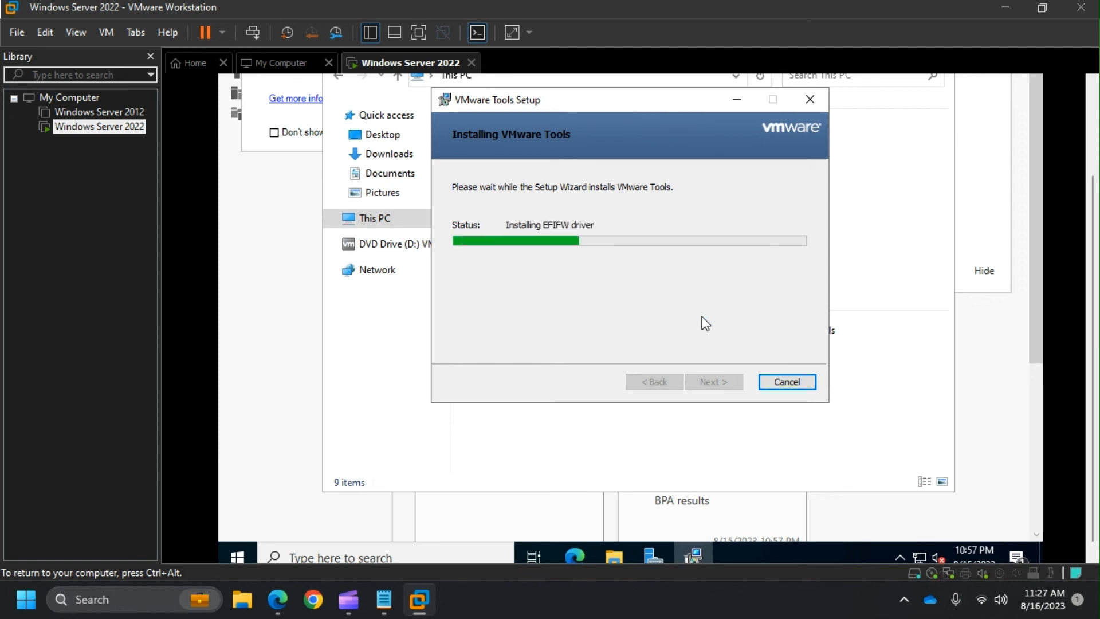
mouse_move(424, 612)
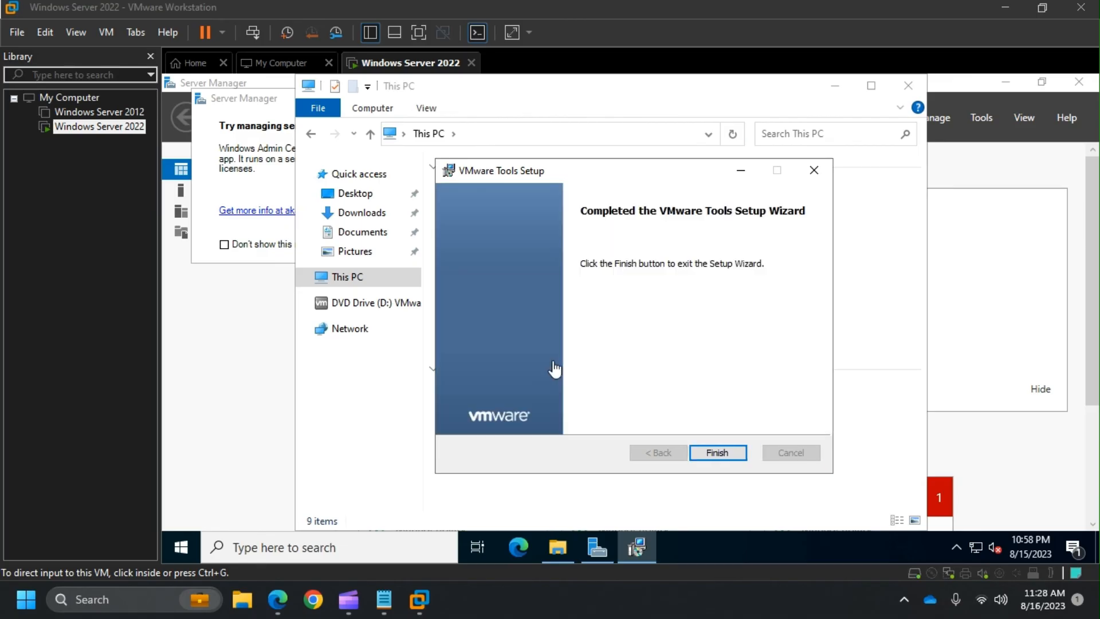
- Finish the VMware Tools setup wizard and agree to restart the guest now
left_click(720, 452)
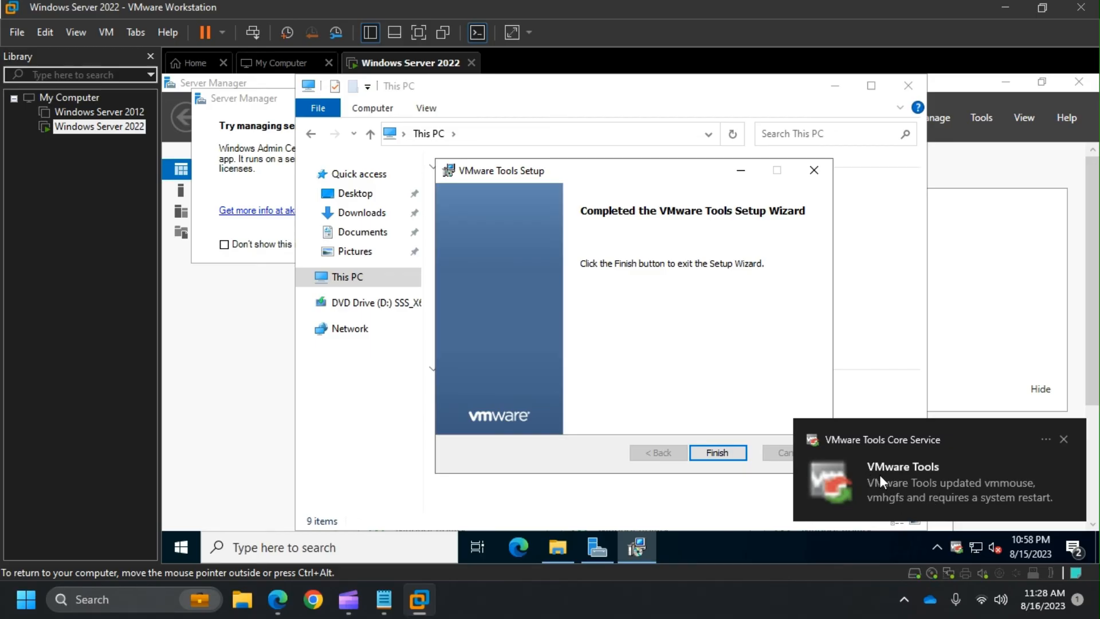
left_click(737, 456)
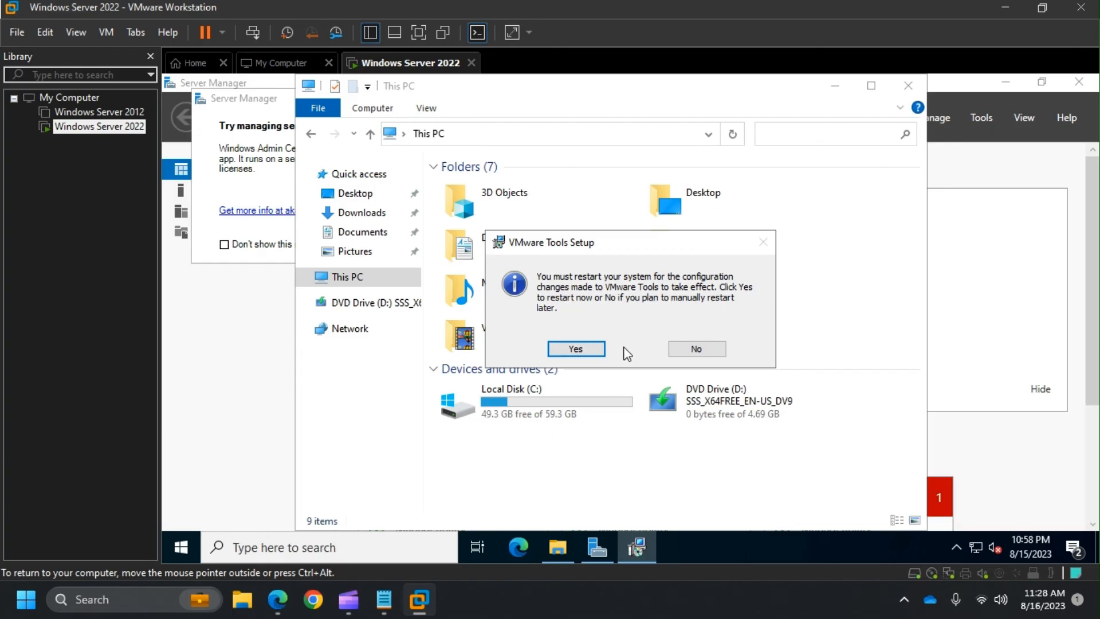
left_click(576, 349)
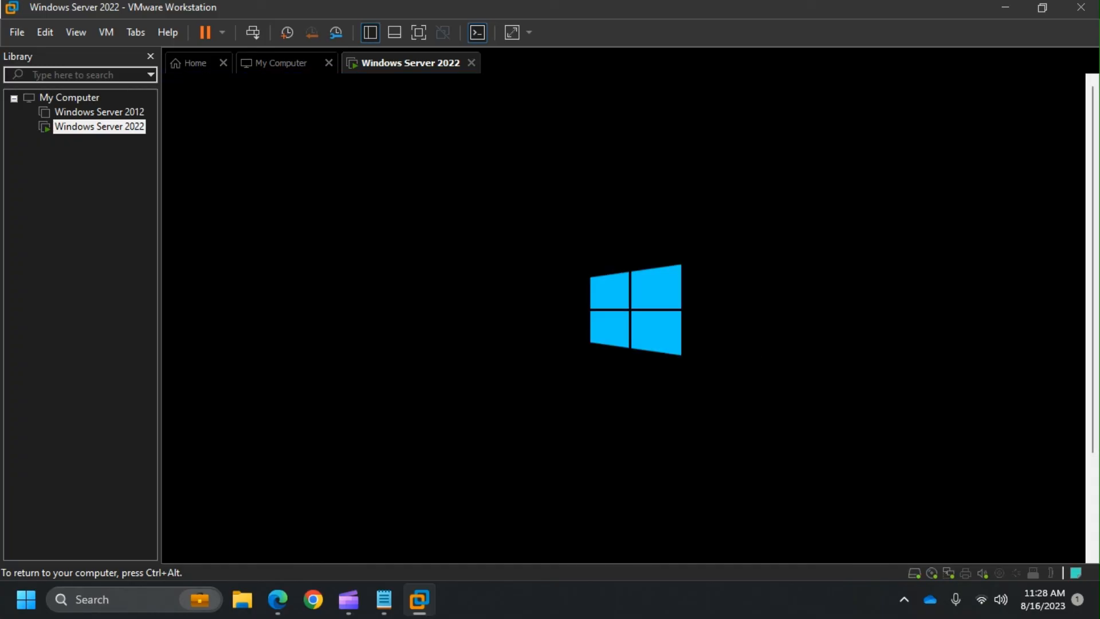
- After the reboot, sign in to Windows Server 2022 with the Administrator password
key("ctrl+alt")
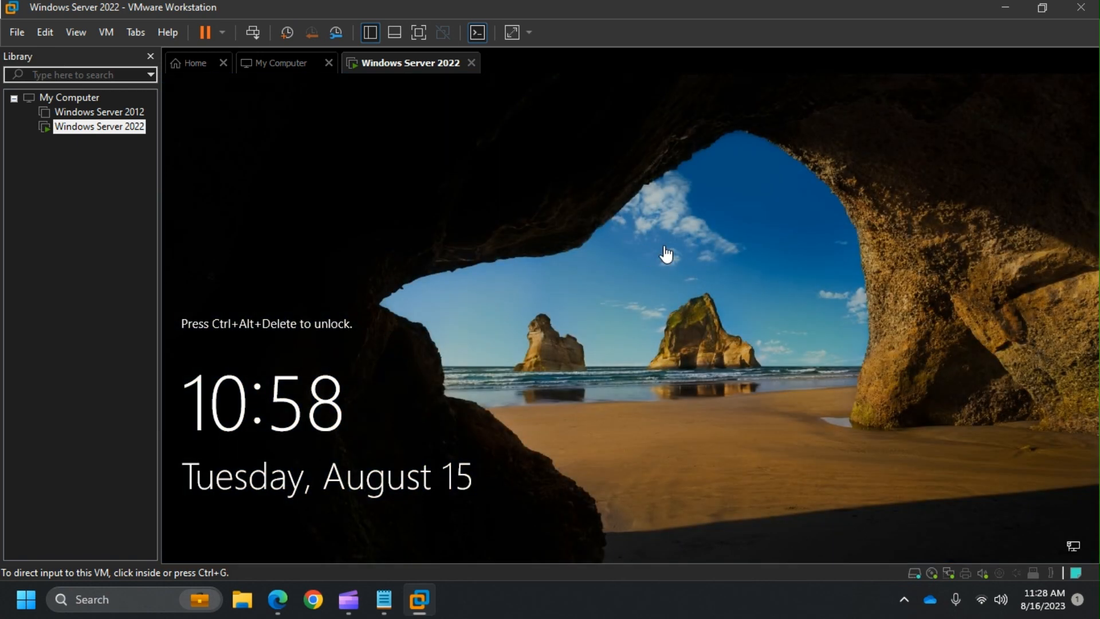
left_click(666, 253)
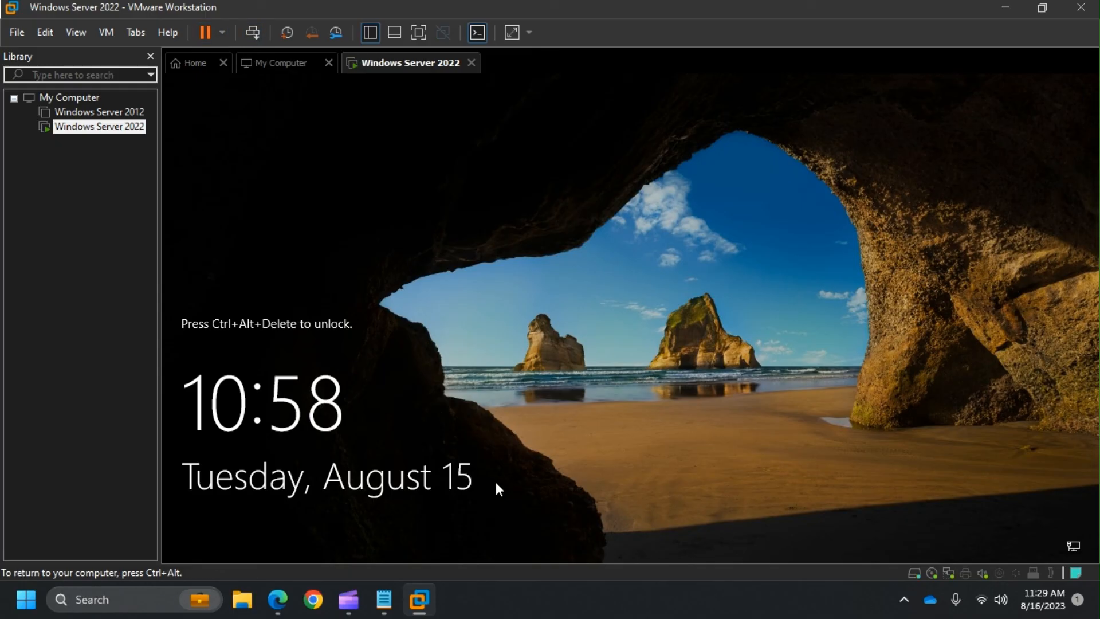
left_click(255, 38)
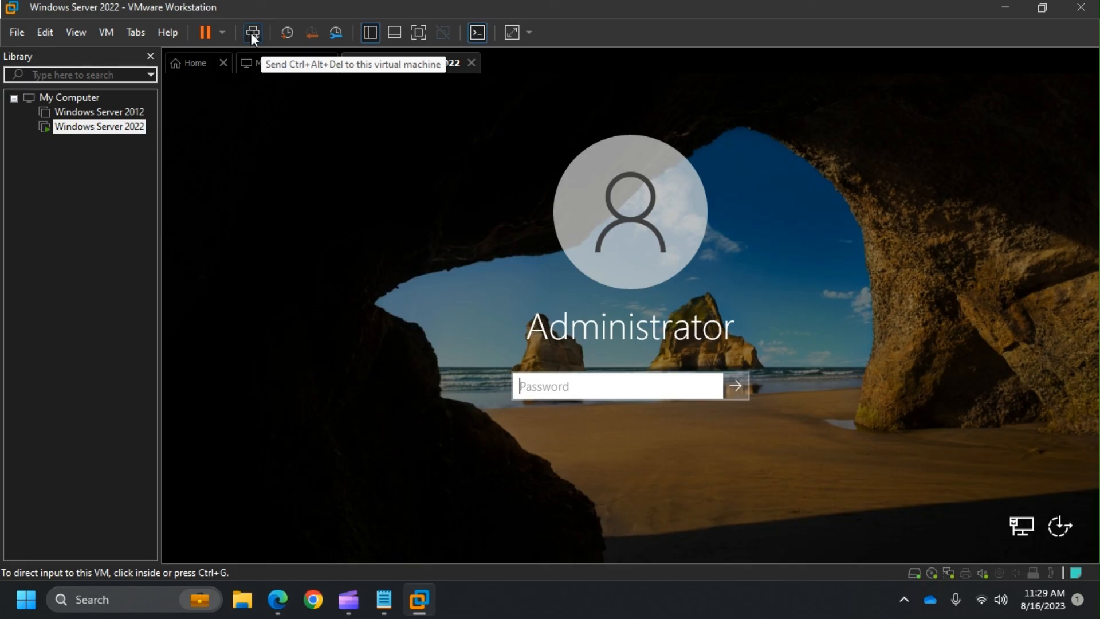
left_click(596, 387)
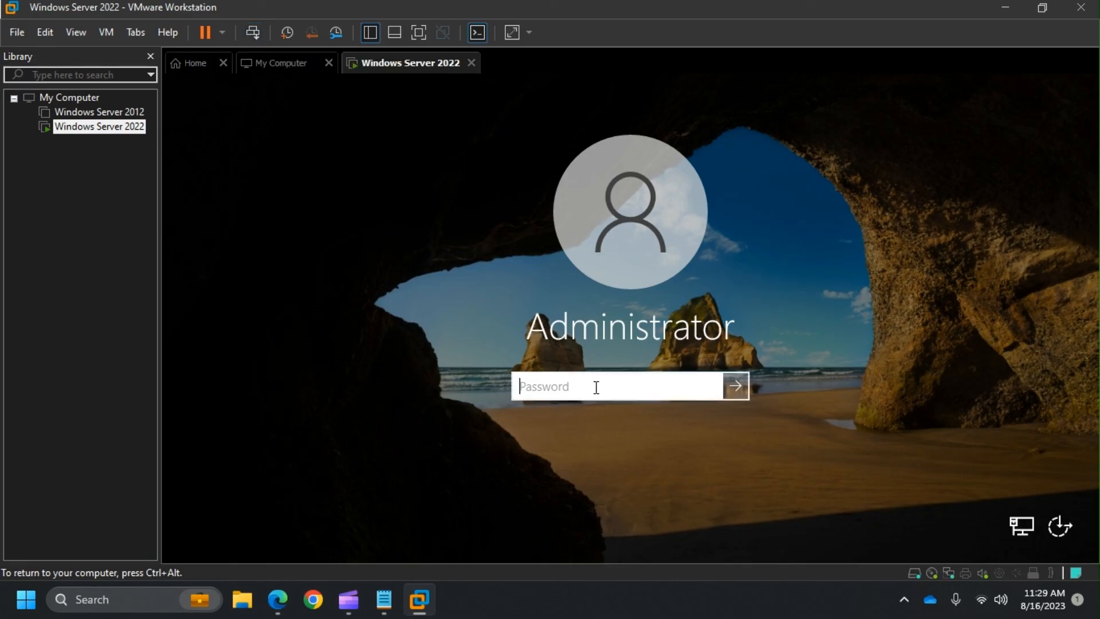
type("•••••••••••••")
key("Return")
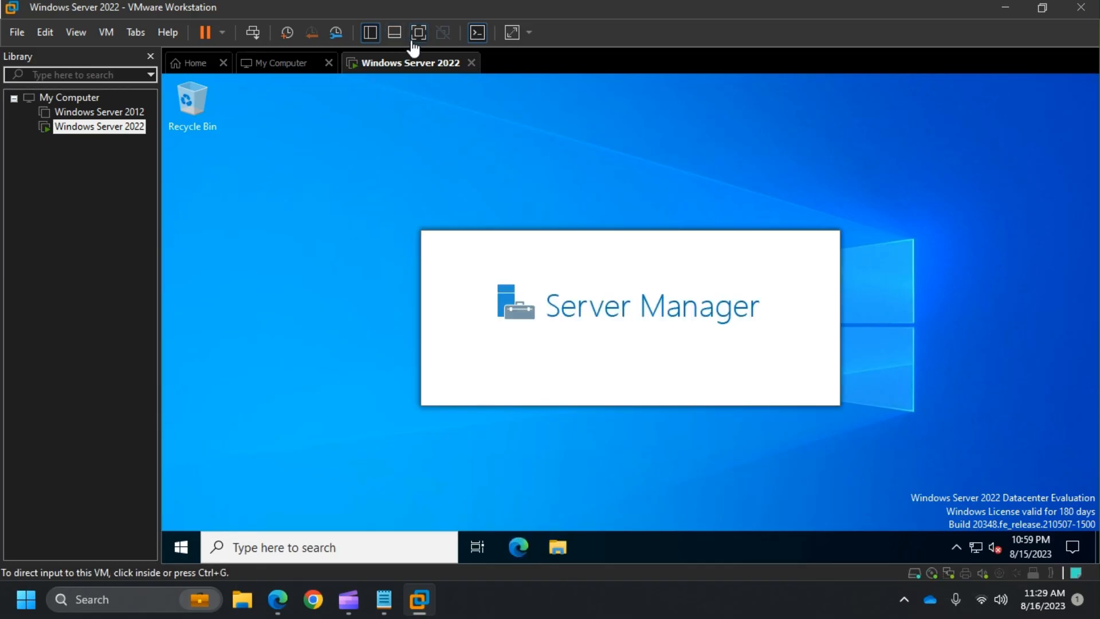
- Dismiss the Windows Admin Center pop-up and return the VM to windowed view
left_click(413, 40)
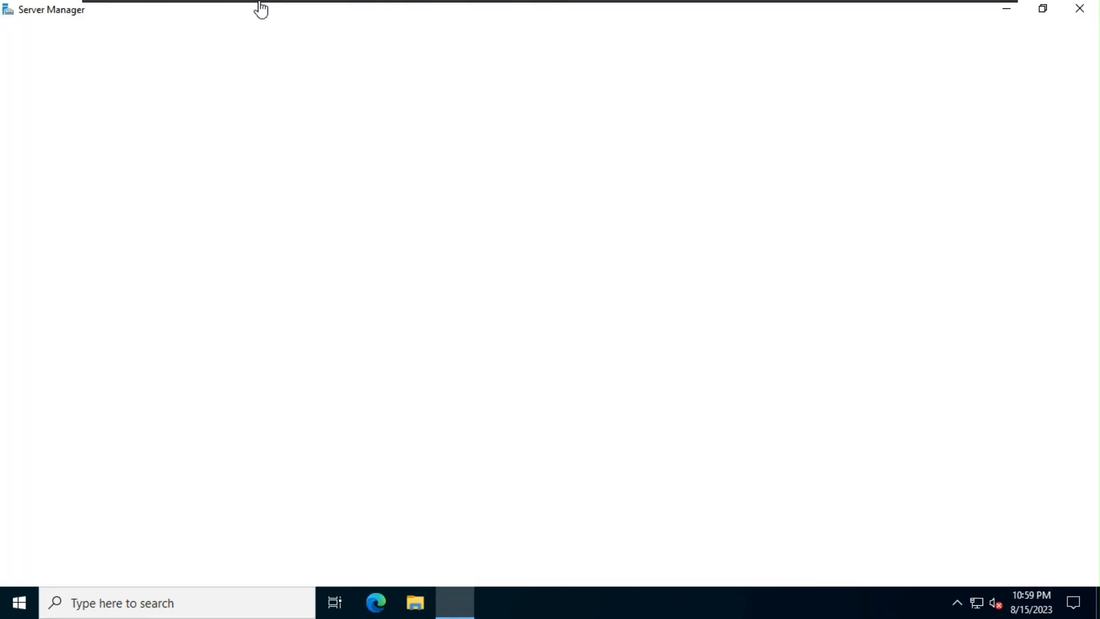
mouse_move(262, 7)
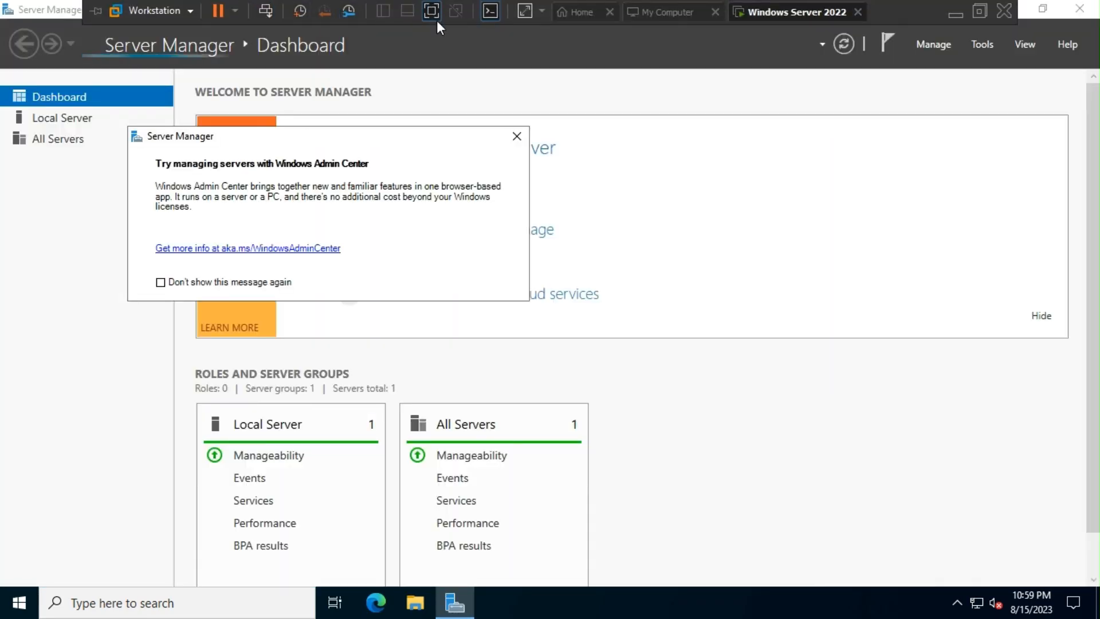
left_click(516, 138)
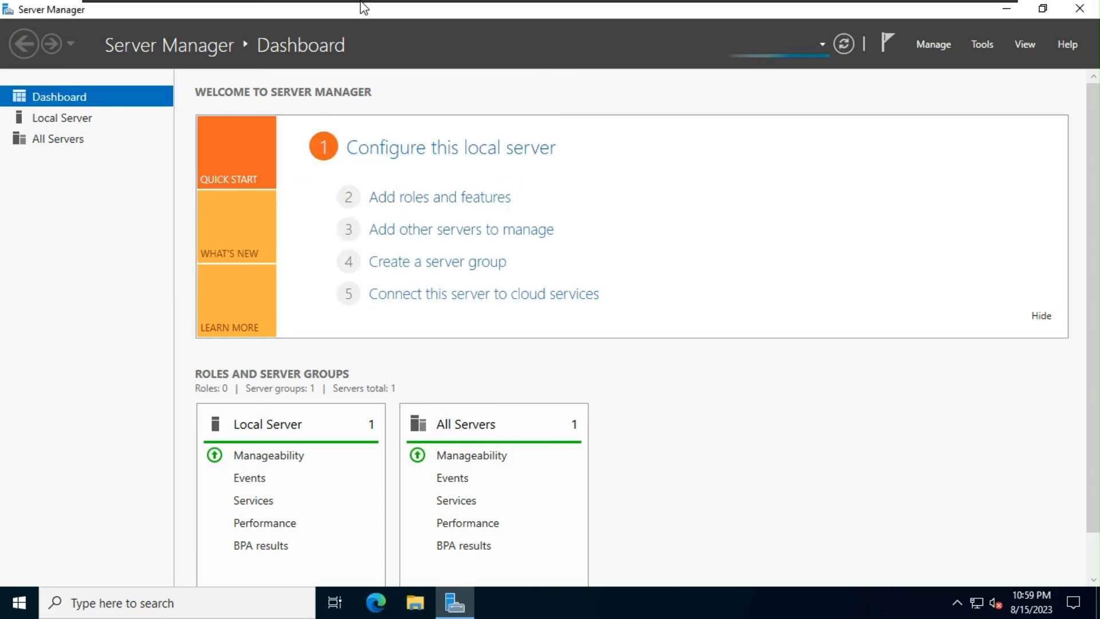
mouse_move(361, 6)
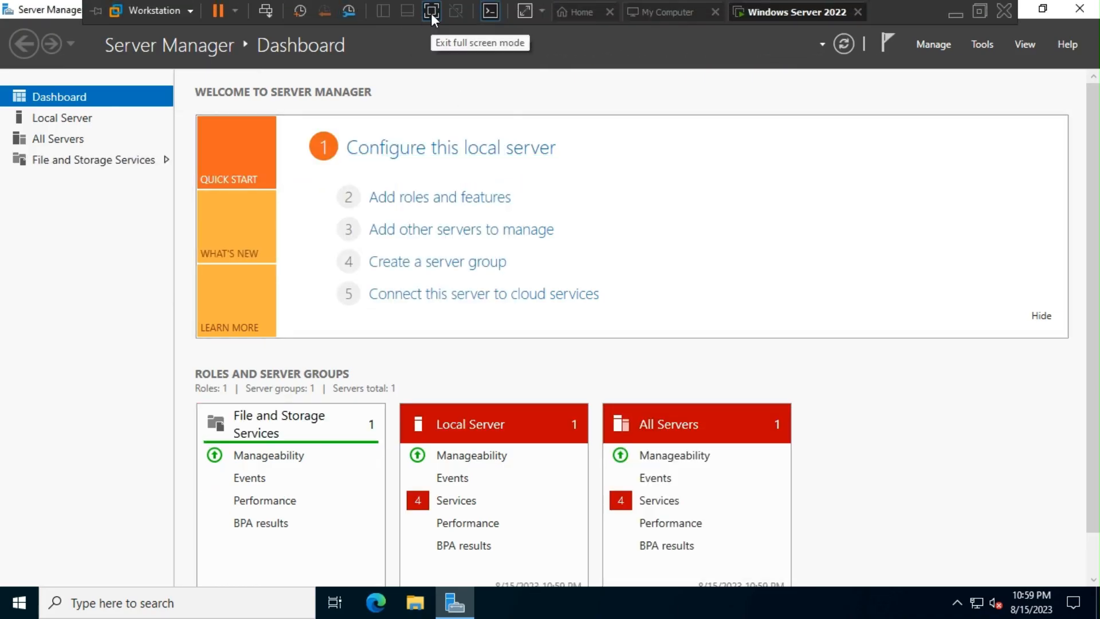
left_click(431, 12)
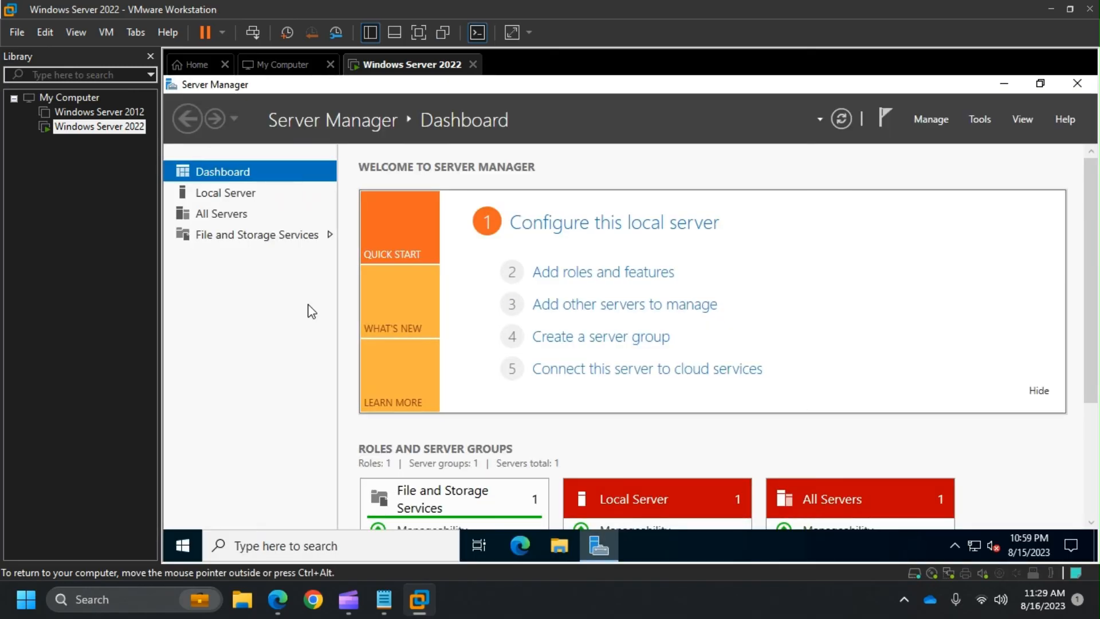
- In the Notepad installation notes, delete the empty lines under the last step
left_click(383, 598)
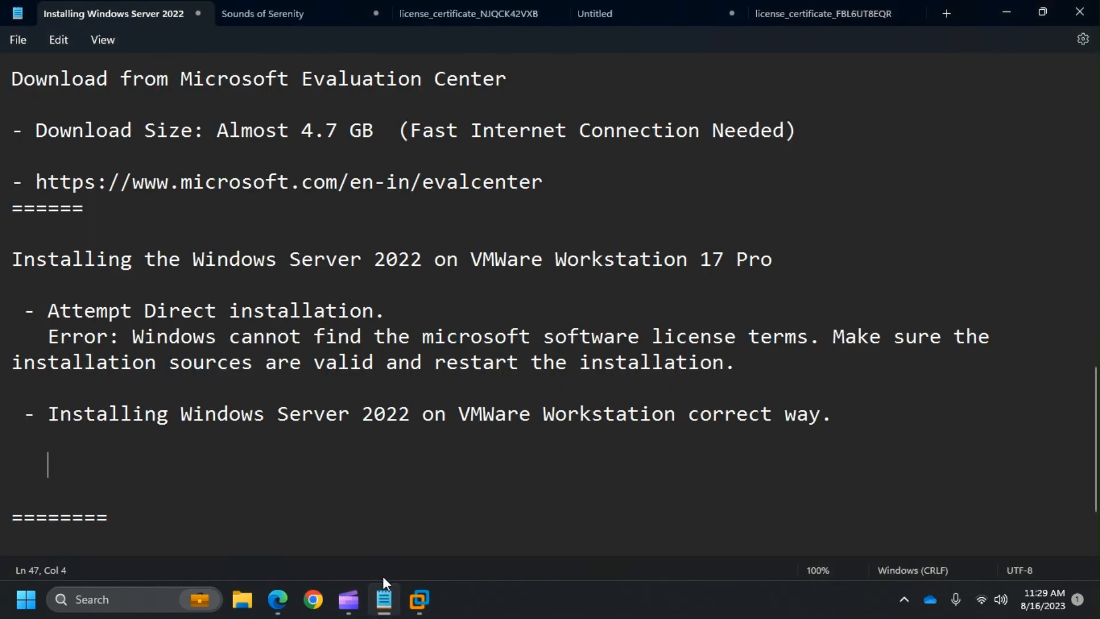
left_click_drag(132, 337, 756, 365)
left_click(756, 365)
left_click(269, 474)
key("BackSpace")
key("BackSpace")
key("BackSpace")
key("BackSpace")
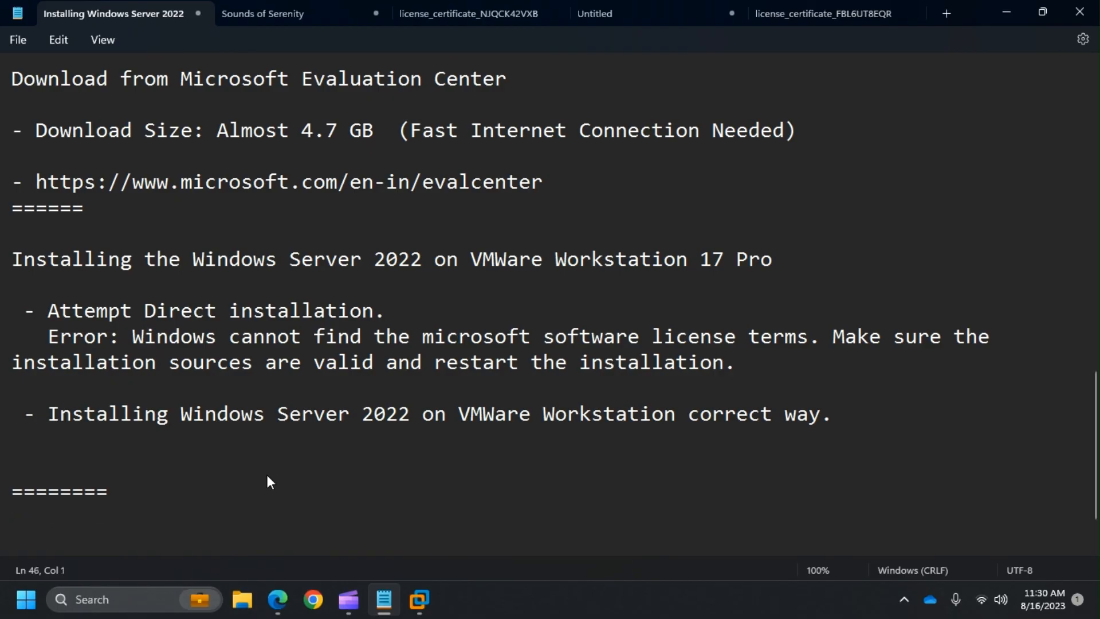
key("BackSpace")
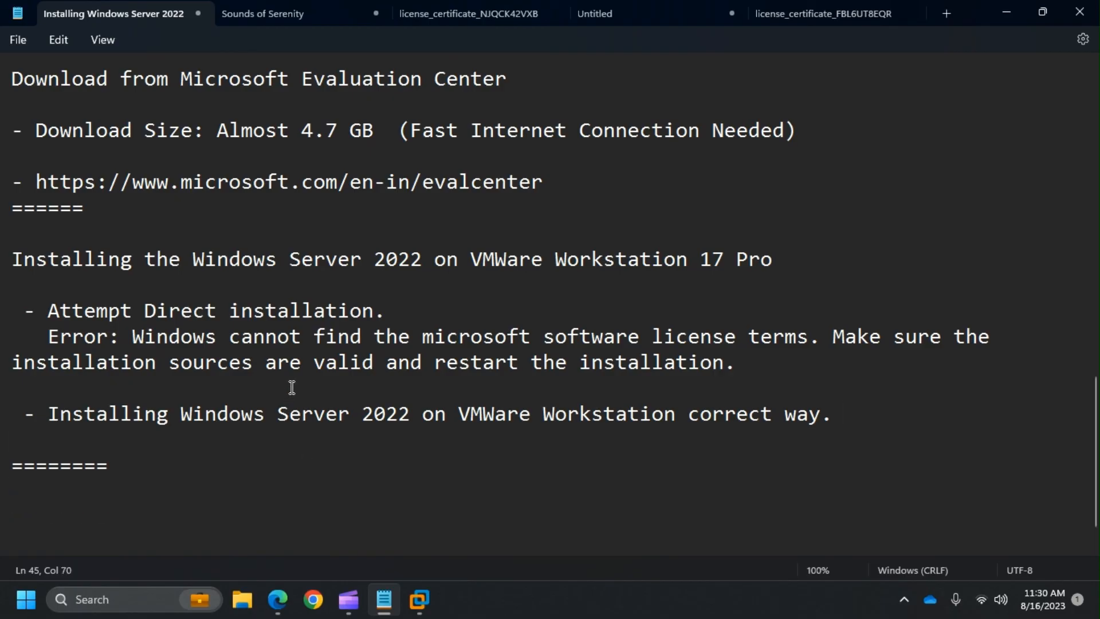
- Remove the trailing space after "correct way.", then switch to Clipchamp
scroll(292, 388, "down", 1)
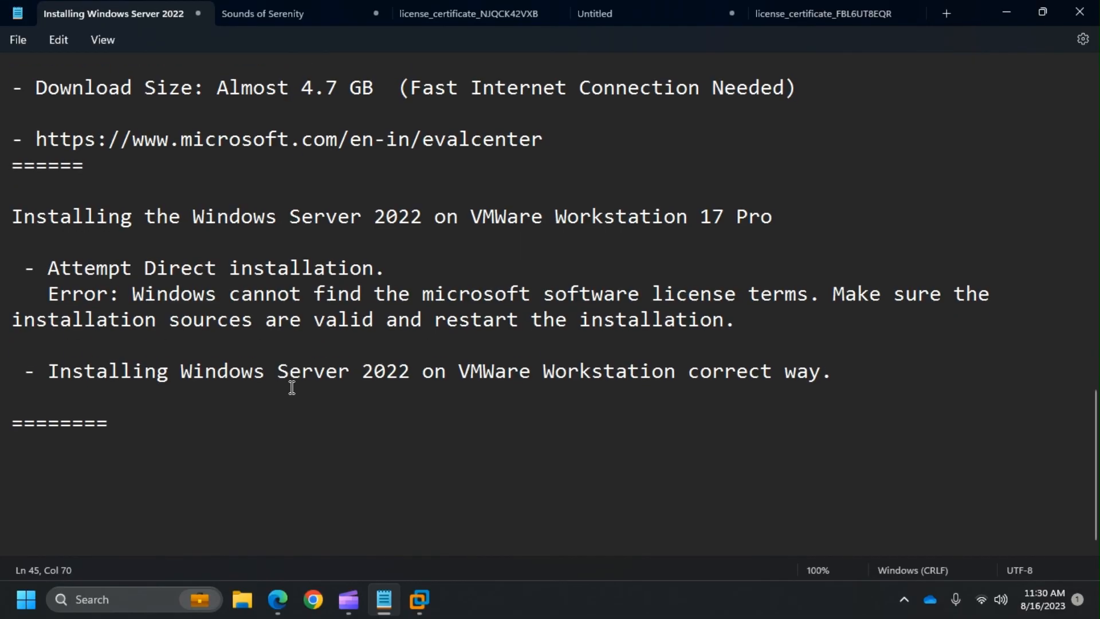
scroll(291, 387, "up", 10)
scroll(291, 387, "down", 10)
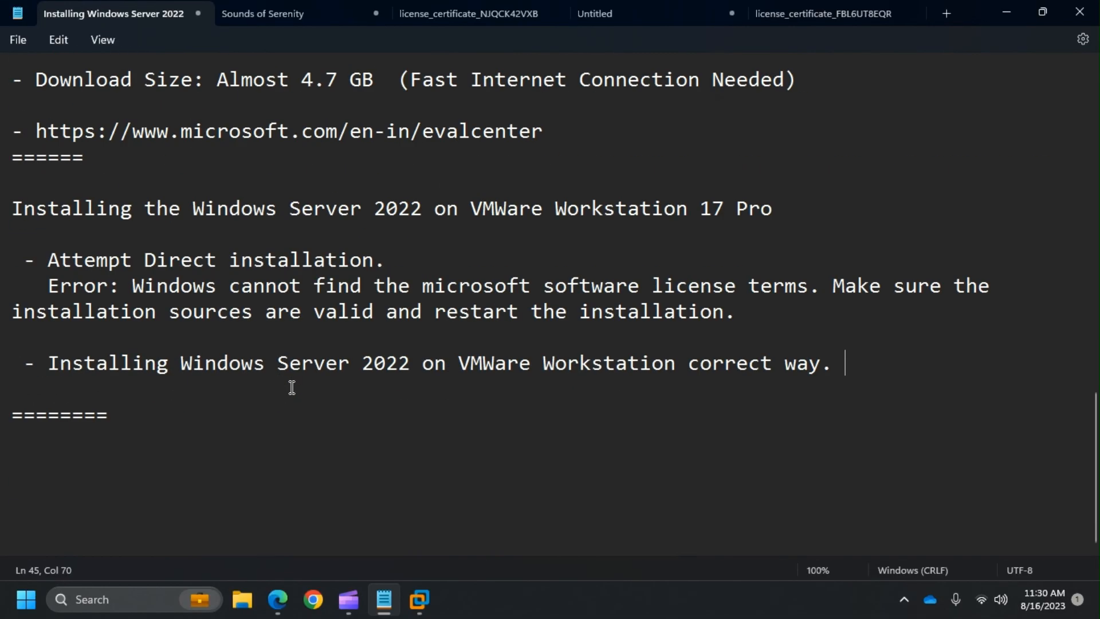
key("Down")
left_click(865, 368)
key("BackSpace")
left_click(683, 384)
left_click(348, 599)
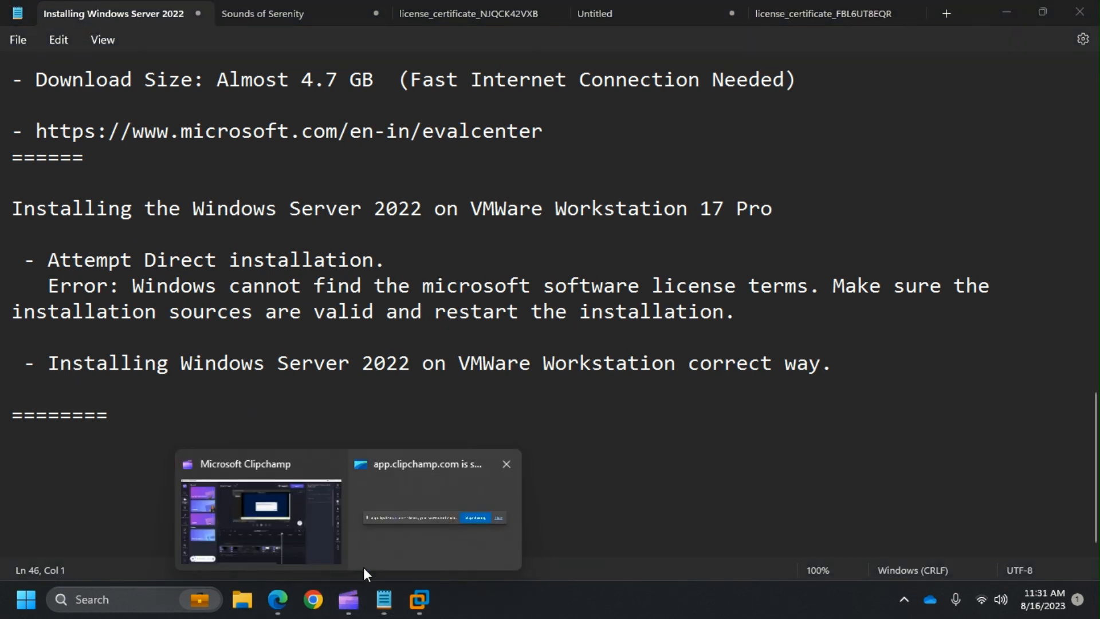